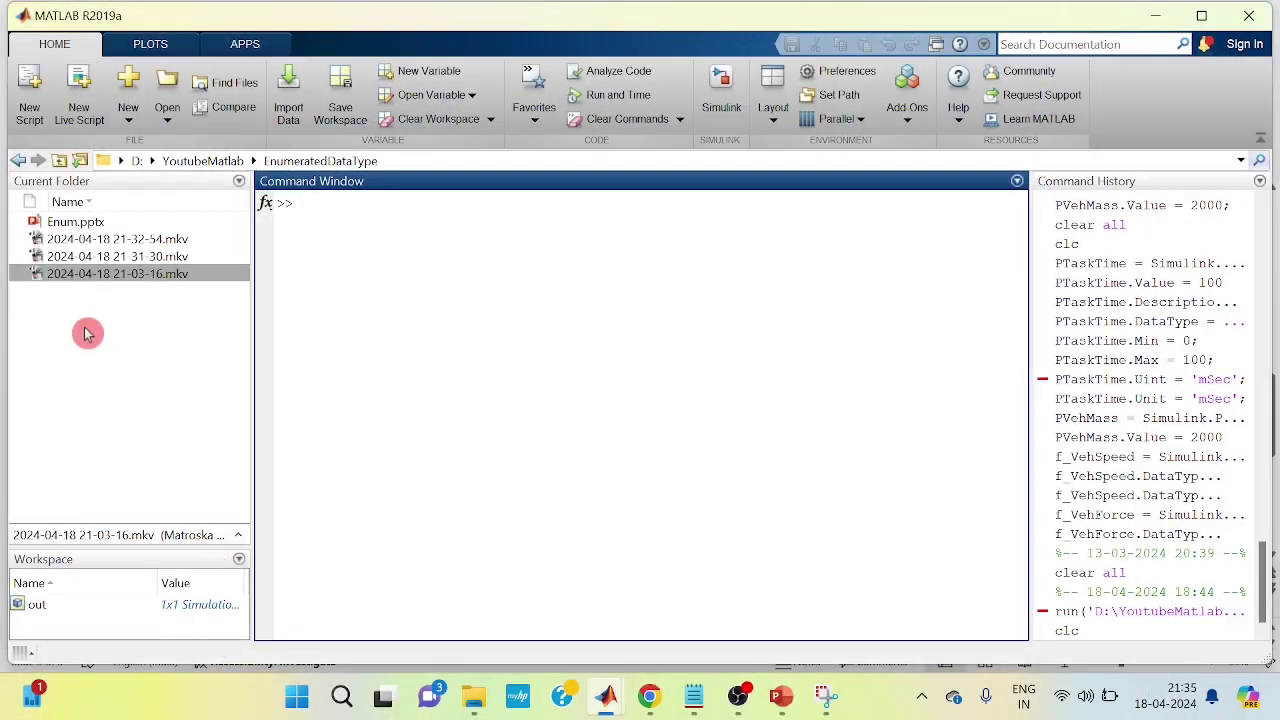
# - Create a new untitled script in the EnumeratedDataType Current Folder list
pyautogui.click(87, 333)
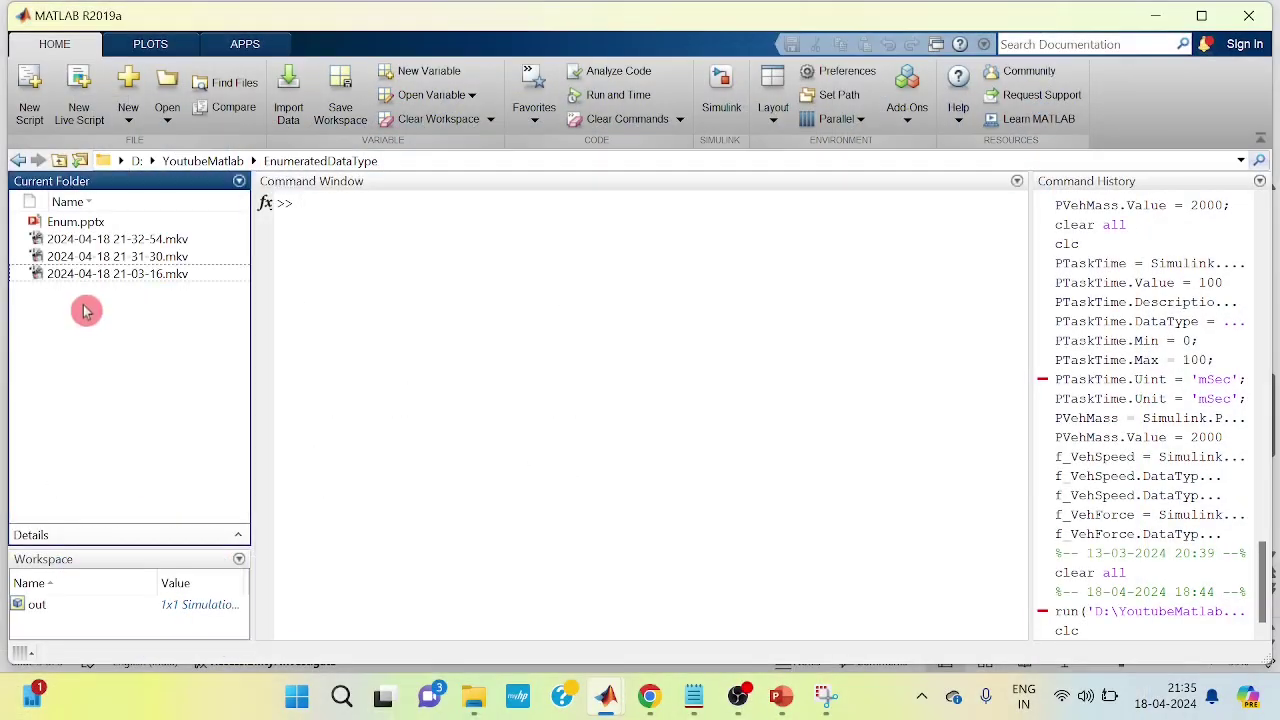
pyautogui.click(85, 309)
pyautogui.rightClick(85, 309)
pyautogui.moveTo(122, 343)
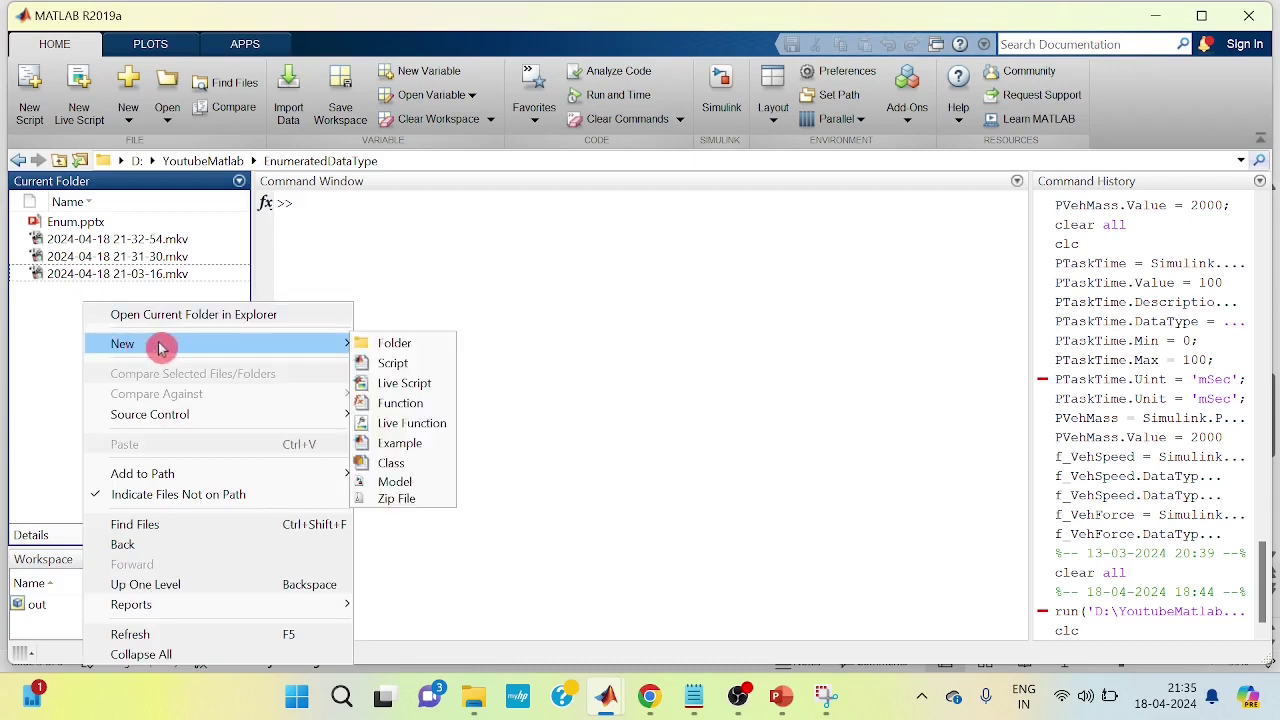
pyautogui.click(390, 363)
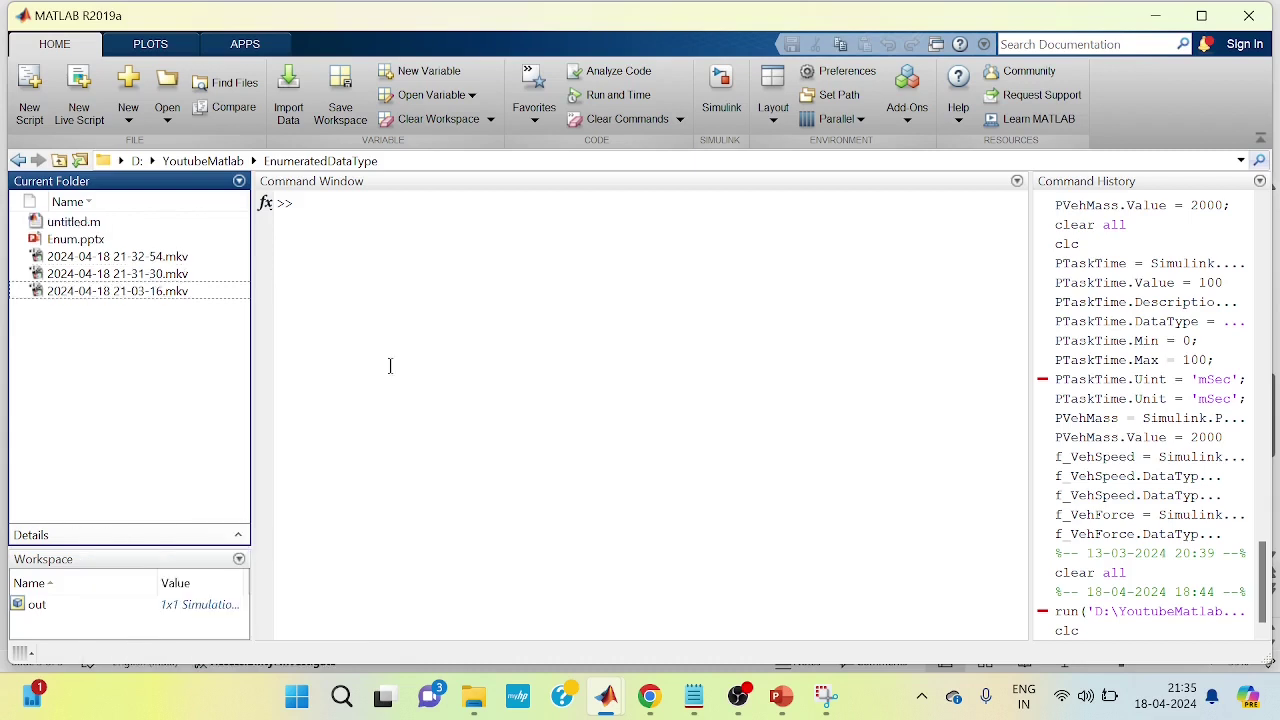
# - Rename the new script to enum_XmsMode.m
pyautogui.click(145, 432)
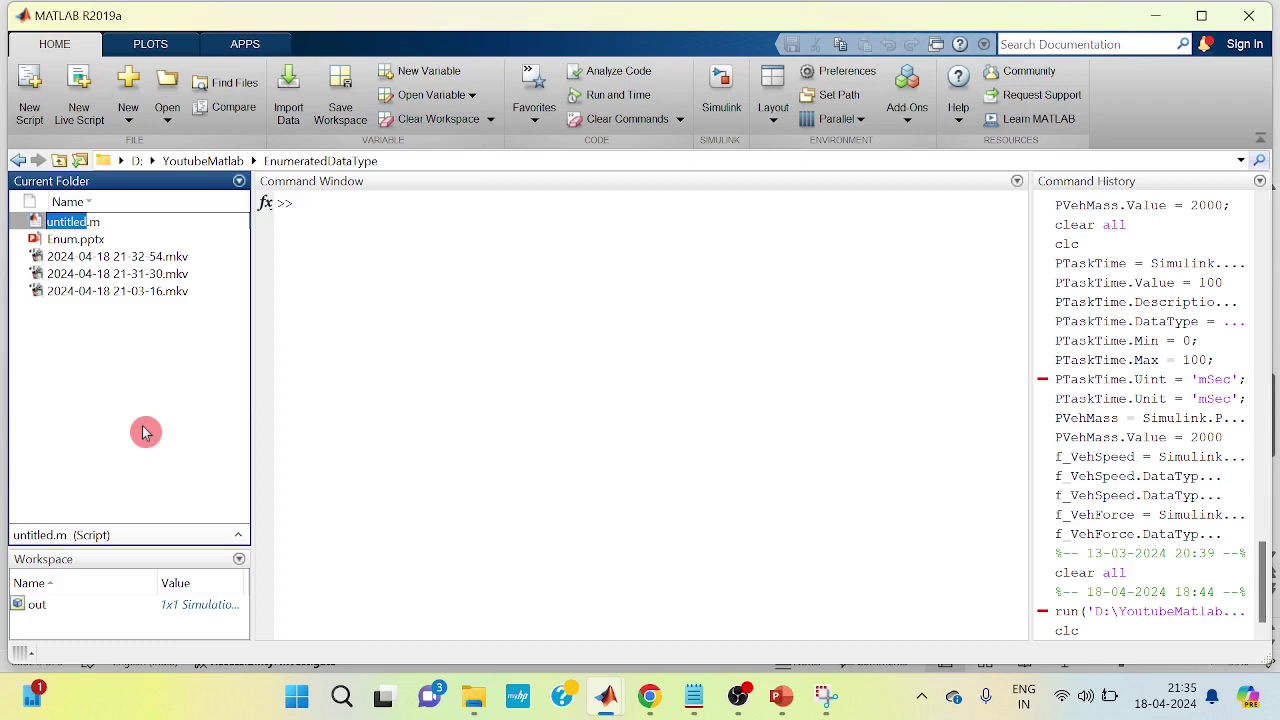
pyautogui.write('e')
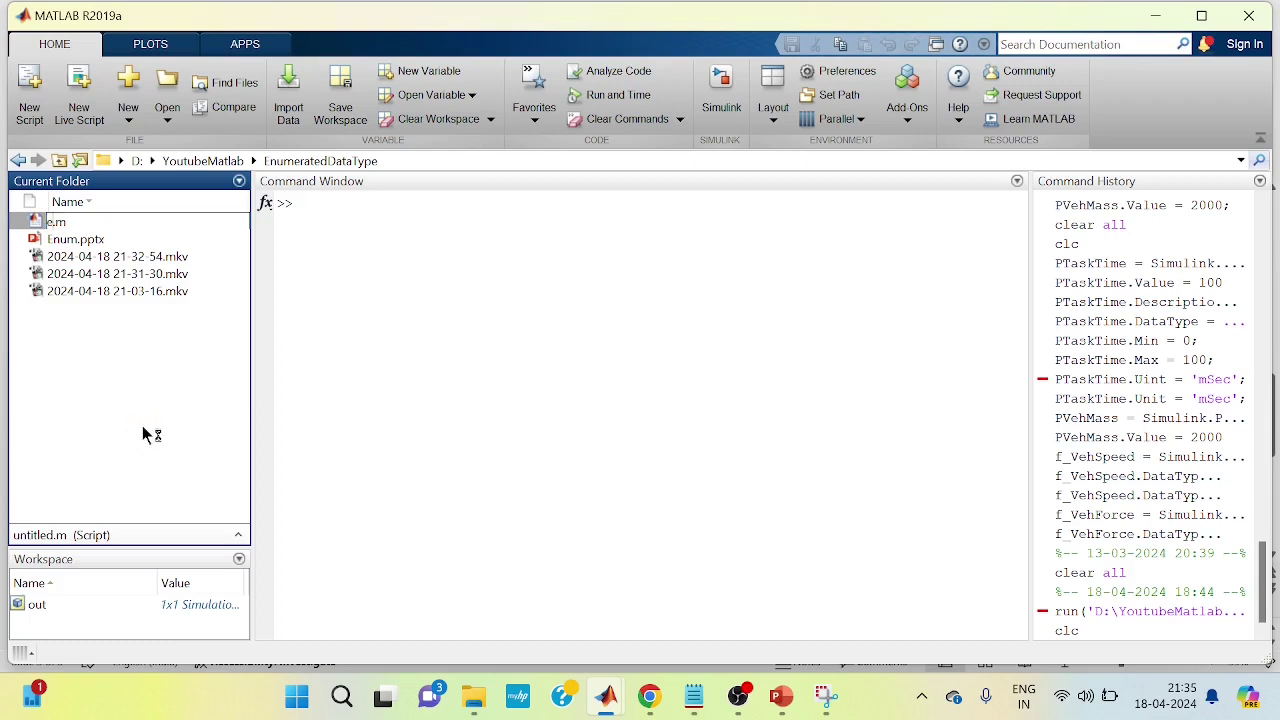
pyautogui.write('num')
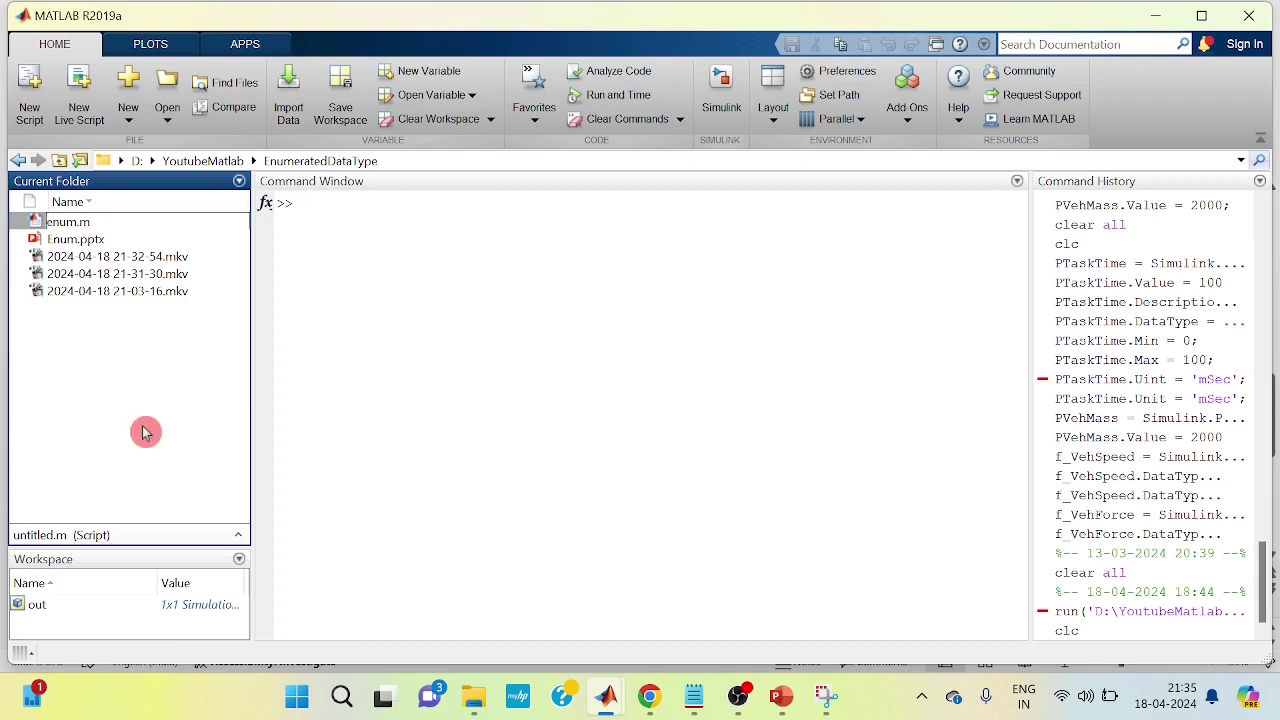
pyautogui.write('_')
pyautogui.write('X')
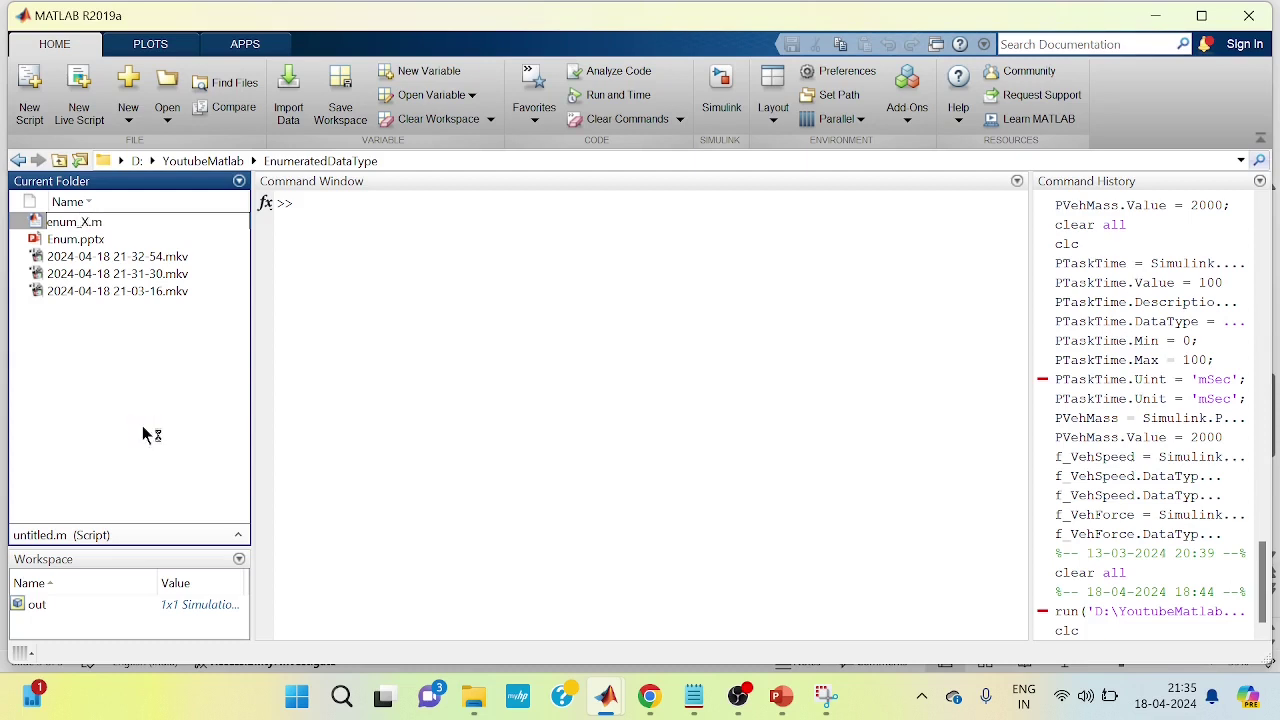
pyautogui.write('m')
pyautogui.click(145, 432)
pyautogui.write('s')
pyautogui.click(145, 432)
pyautogui.write('Mode')
pyautogui.click(145, 432)
pyautogui.hotkey('shift', 'Left')
pyautogui.hotkey('shift', 'Left')
pyautogui.hotkey('shift', 'Left')
pyautogui.hotkey('shift', 'Left')
pyautogui.hotkey('shift', 'Home')
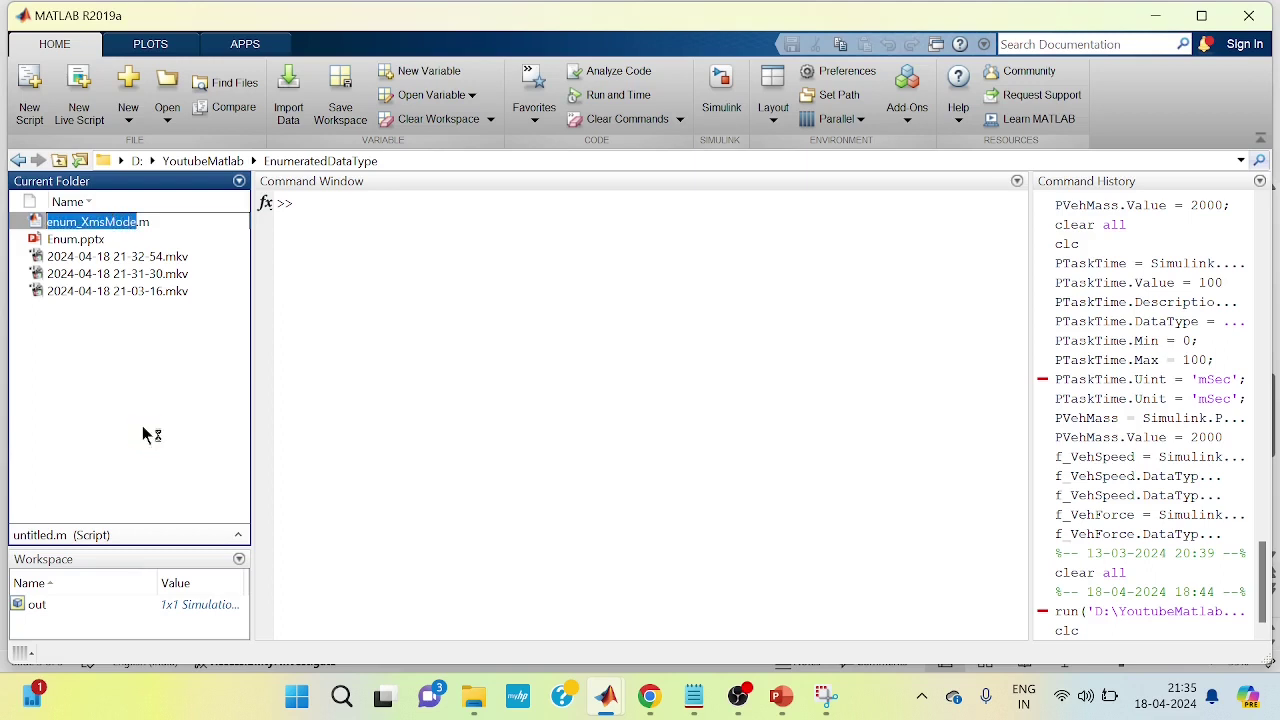
pyautogui.click(145, 432)
pyautogui.click(145, 432)
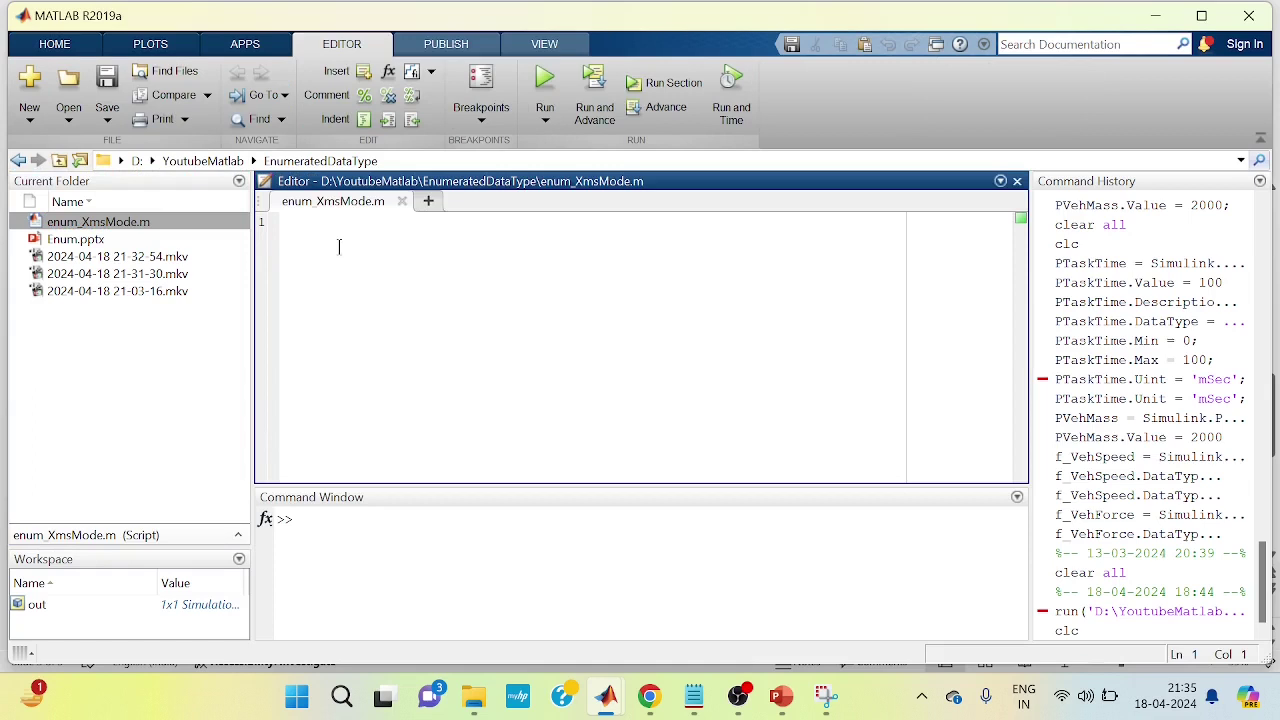
# - Write the header 'classdef (Enumeration) enum_XmsMode < Simulink.IntEnumType'
pyautogui.click(300, 236)
pyautogui.click(306, 255)
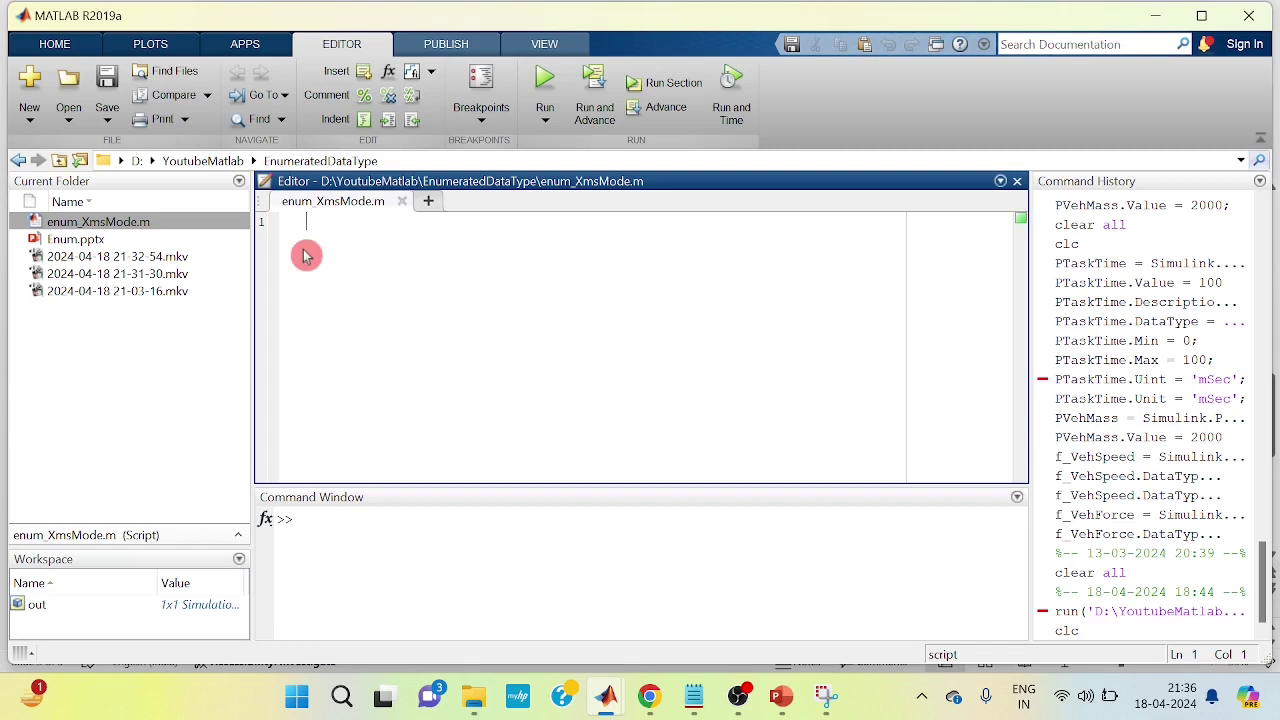
pyautogui.click(305, 257)
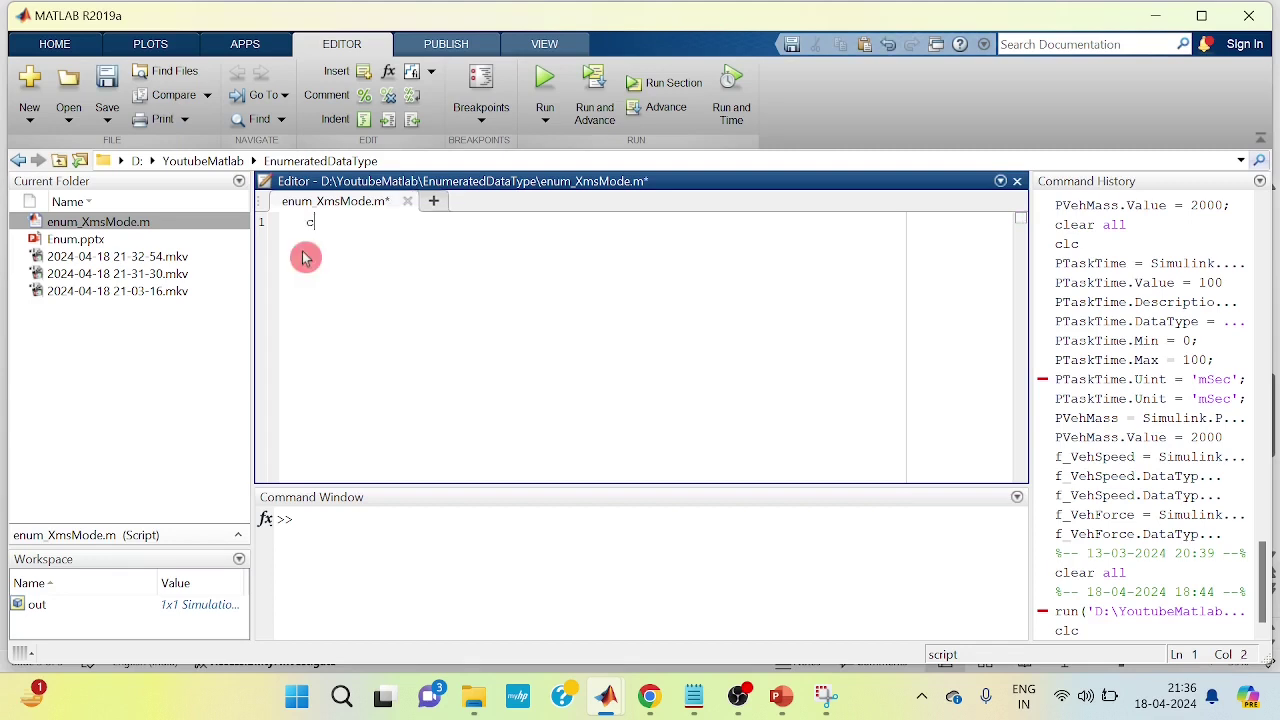
pyautogui.write('classd')
pyautogui.click(305, 258)
pyautogui.write('ef ')
pyautogui.write('(')
pyautogui.click(300, 264)
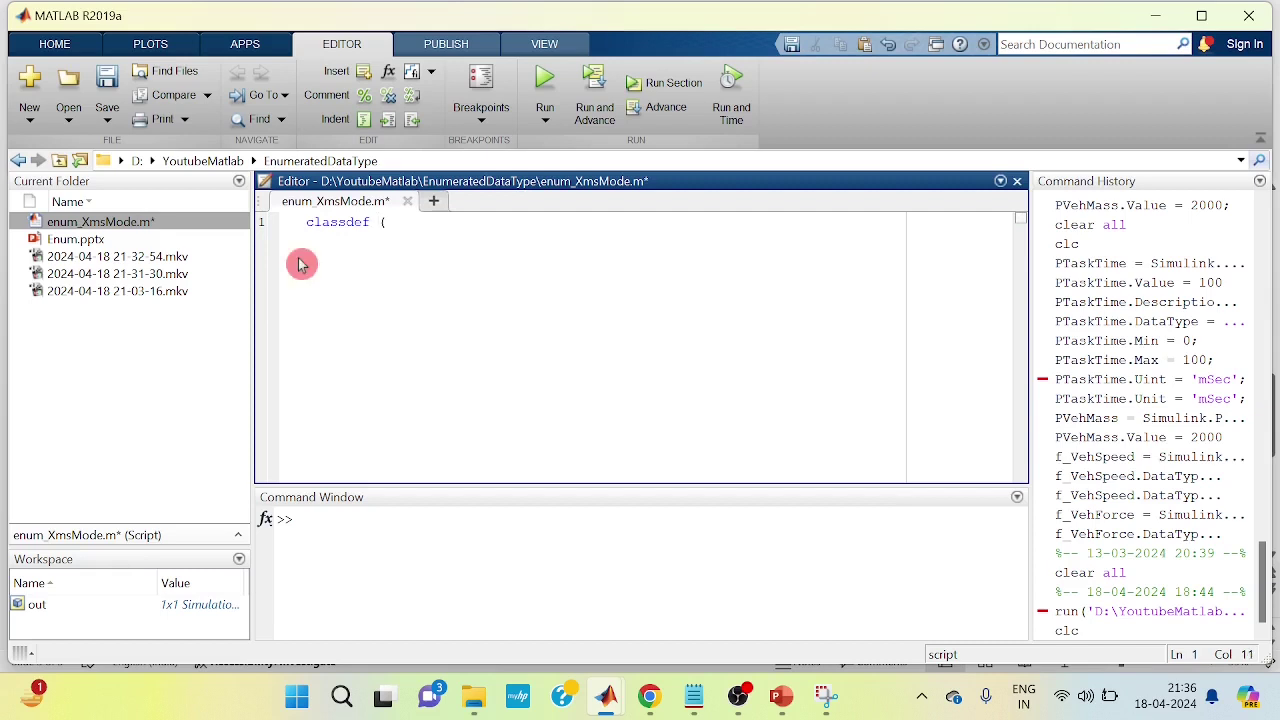
pyautogui.write('Enume')
pyautogui.click(300, 264)
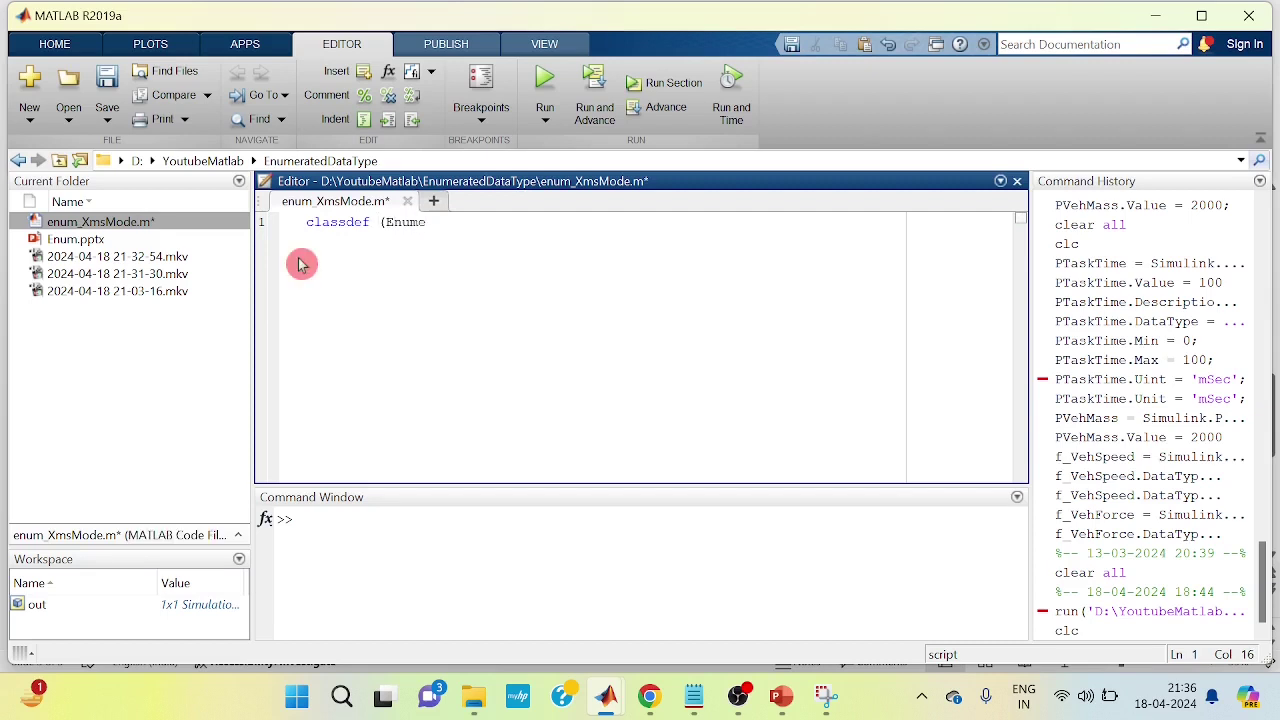
pyautogui.click(300, 264)
pyautogui.write('ration ')
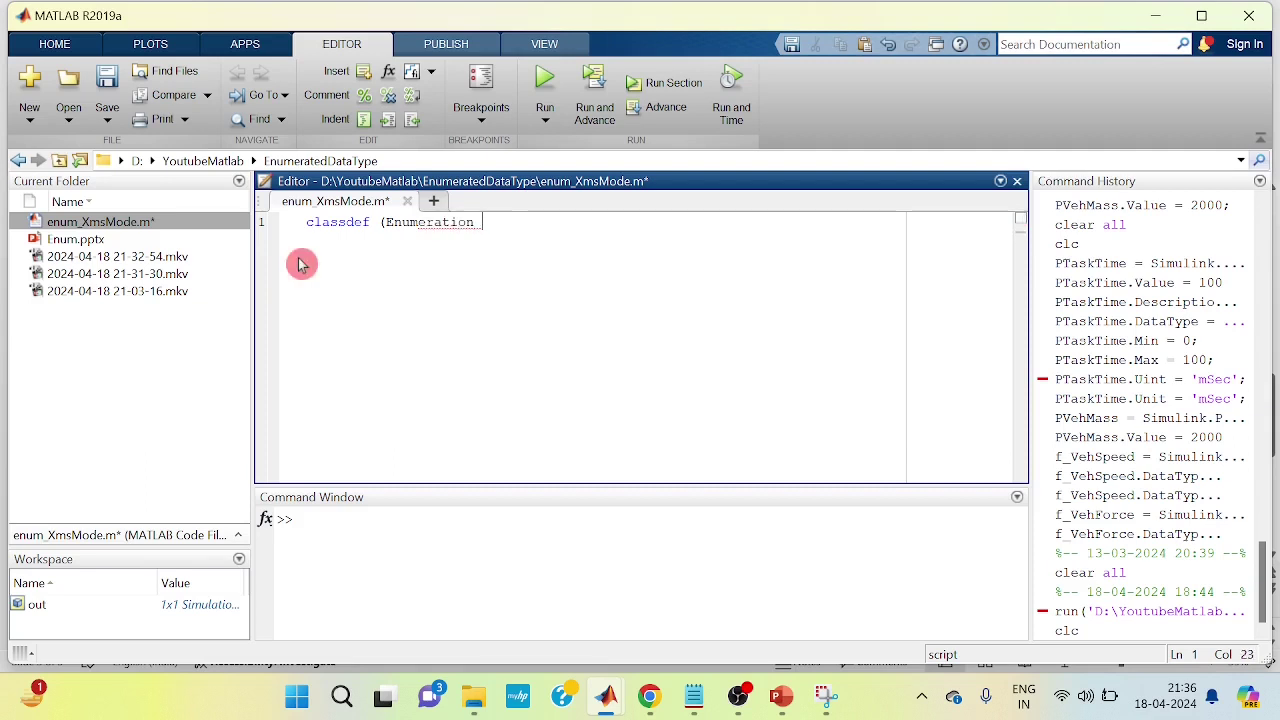
pyautogui.write(') ')
pyautogui.write('enum_XmsMode')
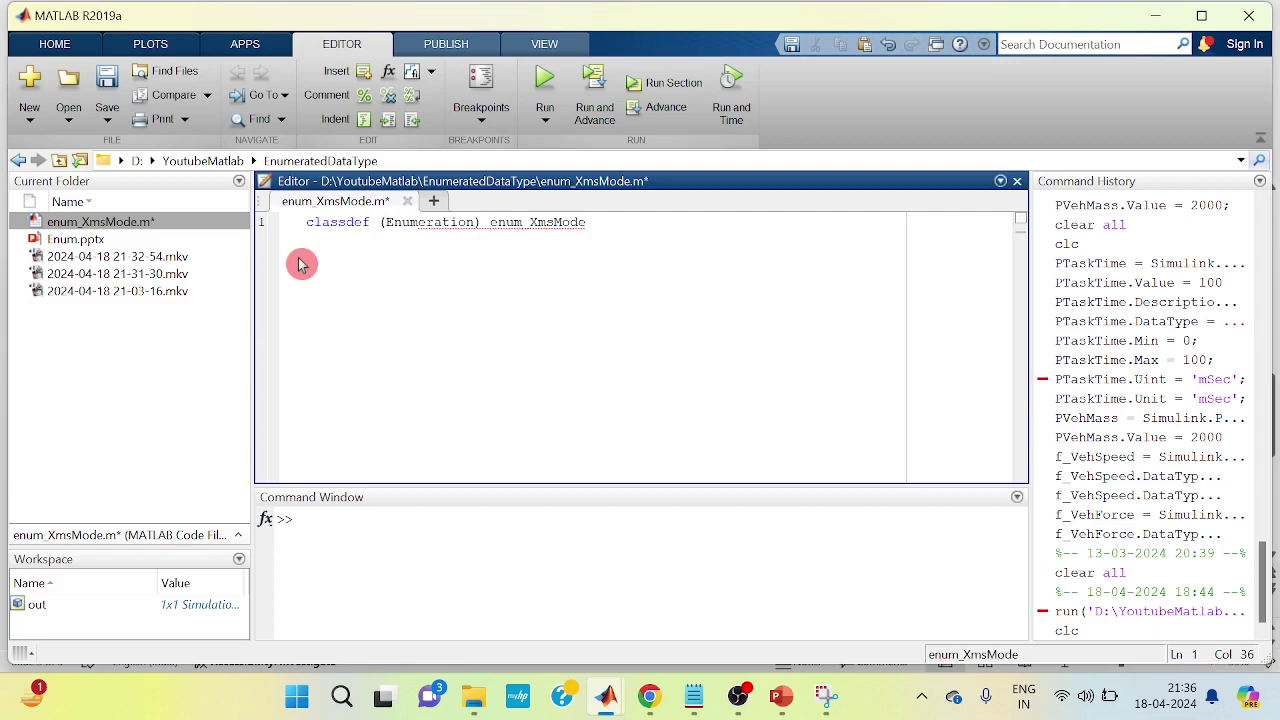
pyautogui.write(' <')
pyautogui.write('Sim')
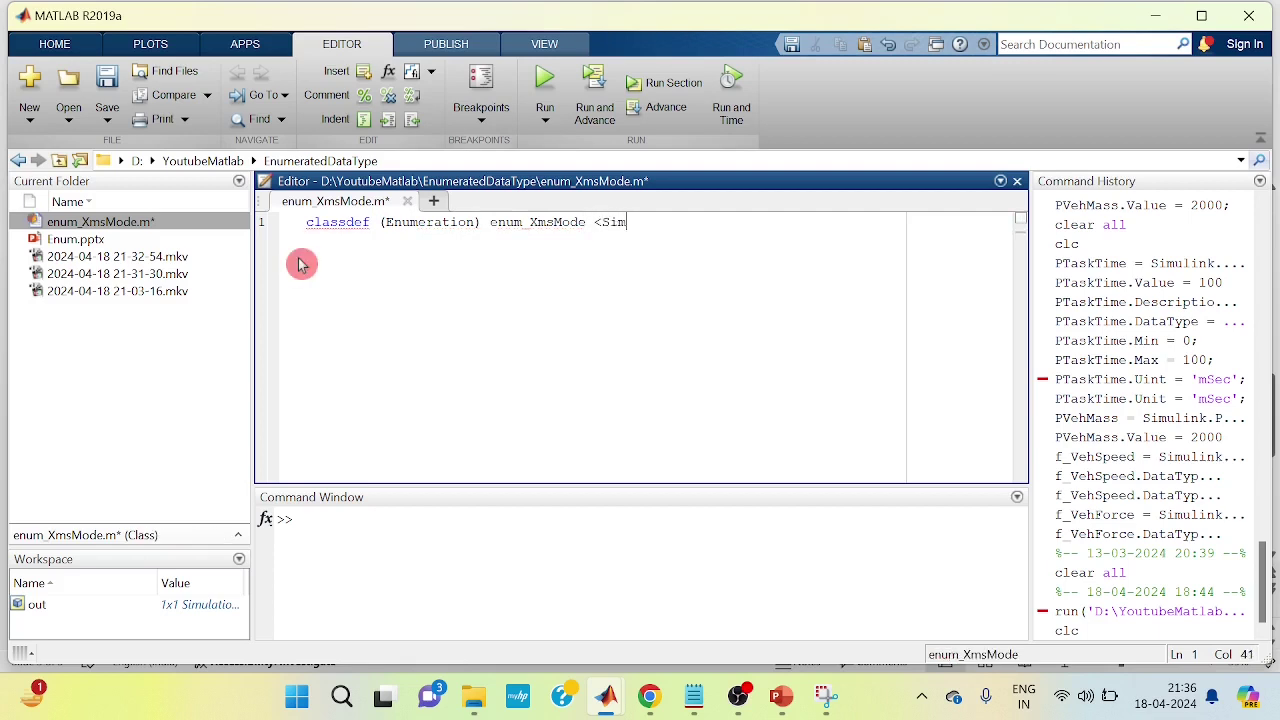
pyautogui.write('uli')
pyautogui.write('nk')
pyautogui.click(300, 264)
pyautogui.write('.Int')
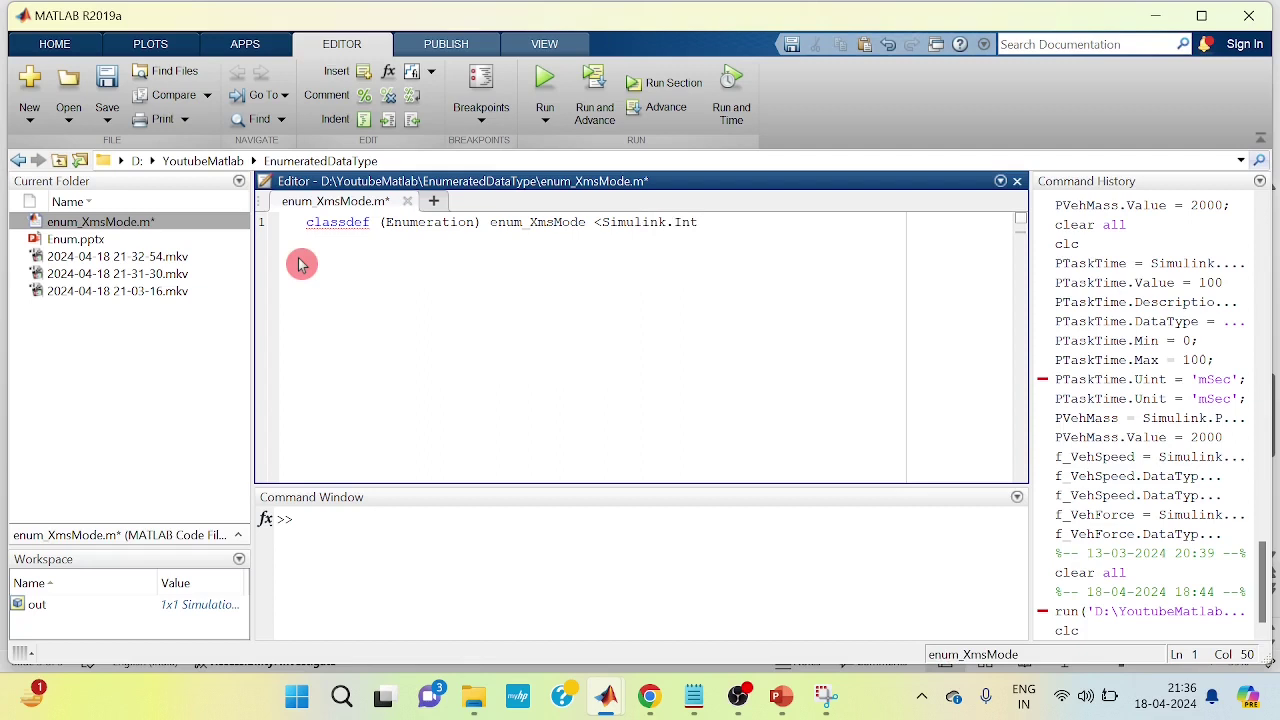
pyautogui.write('Enum')
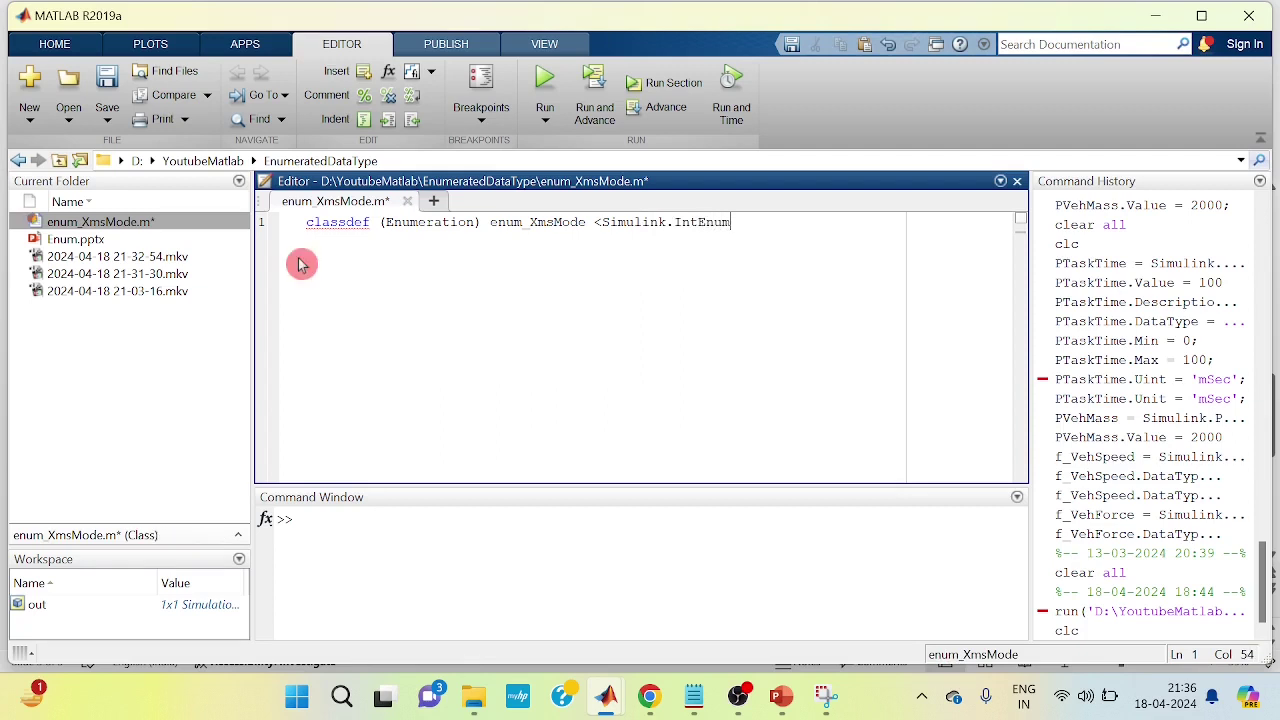
pyautogui.write('Type')
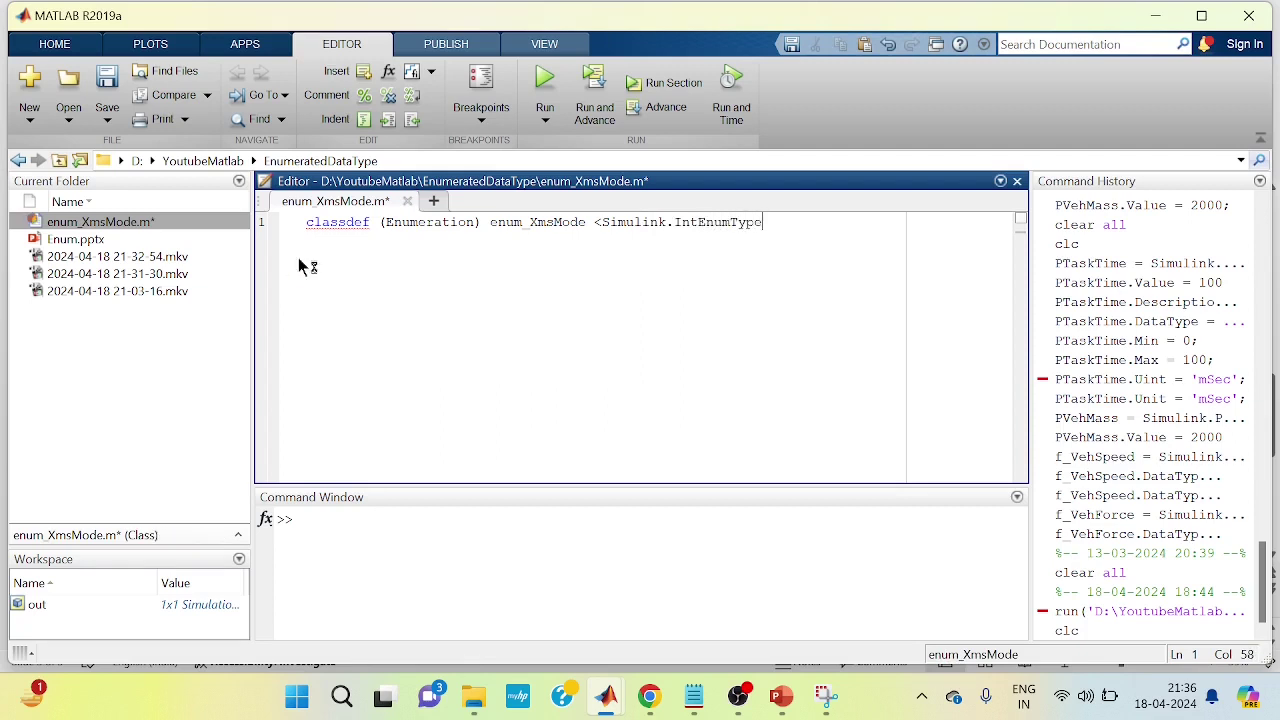
pyautogui.click(300, 264)
# - Add an empty enumeration ... end block and the class's closing end
pyautogui.press('Return')
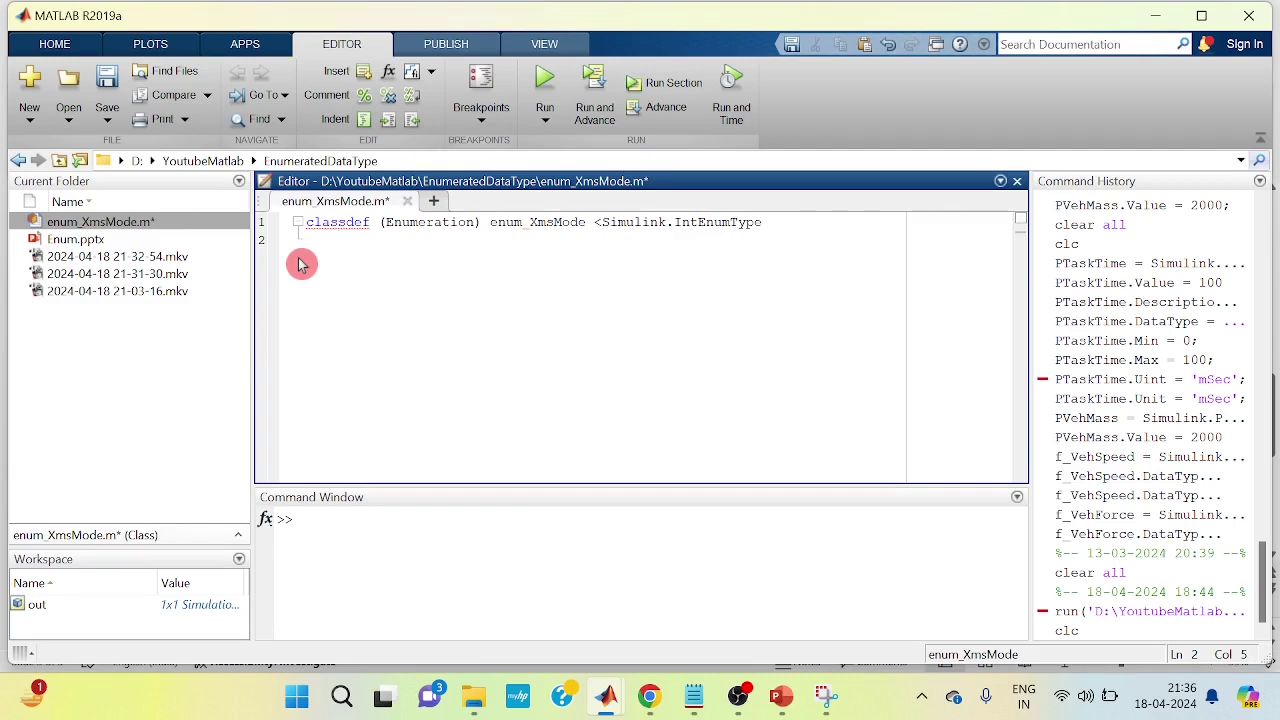
pyautogui.write('end')
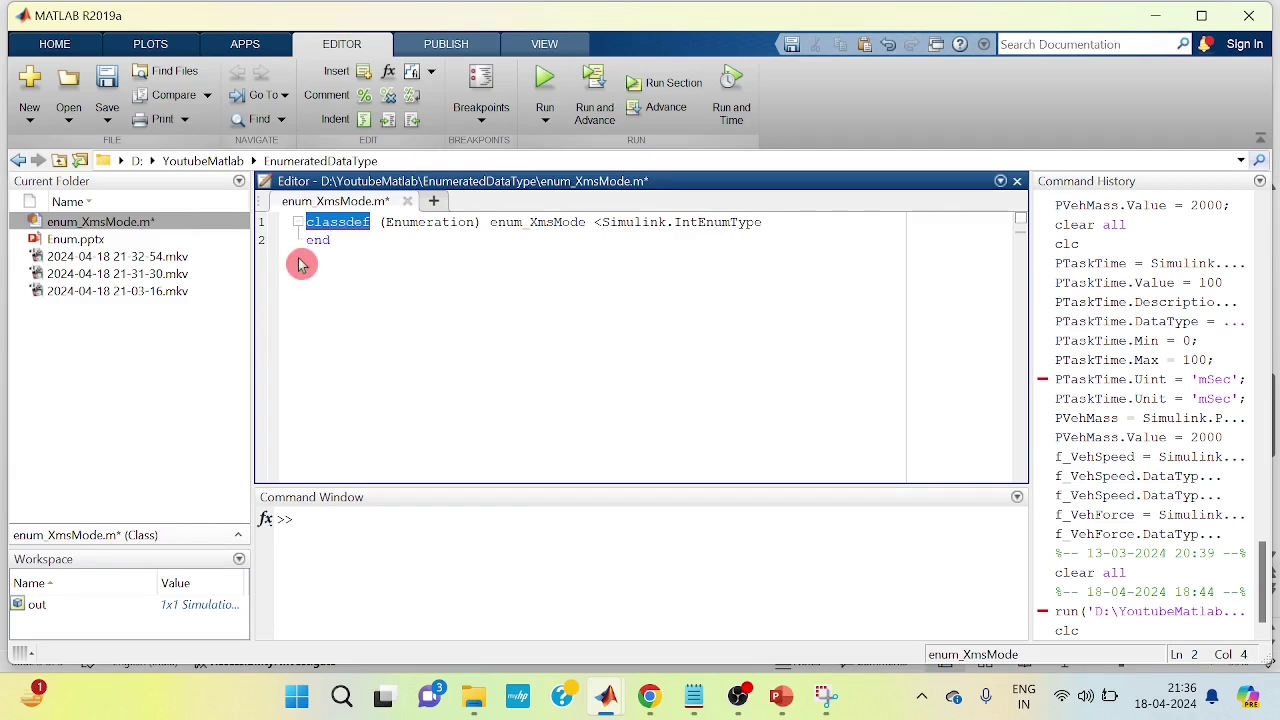
pyautogui.click(787, 225)
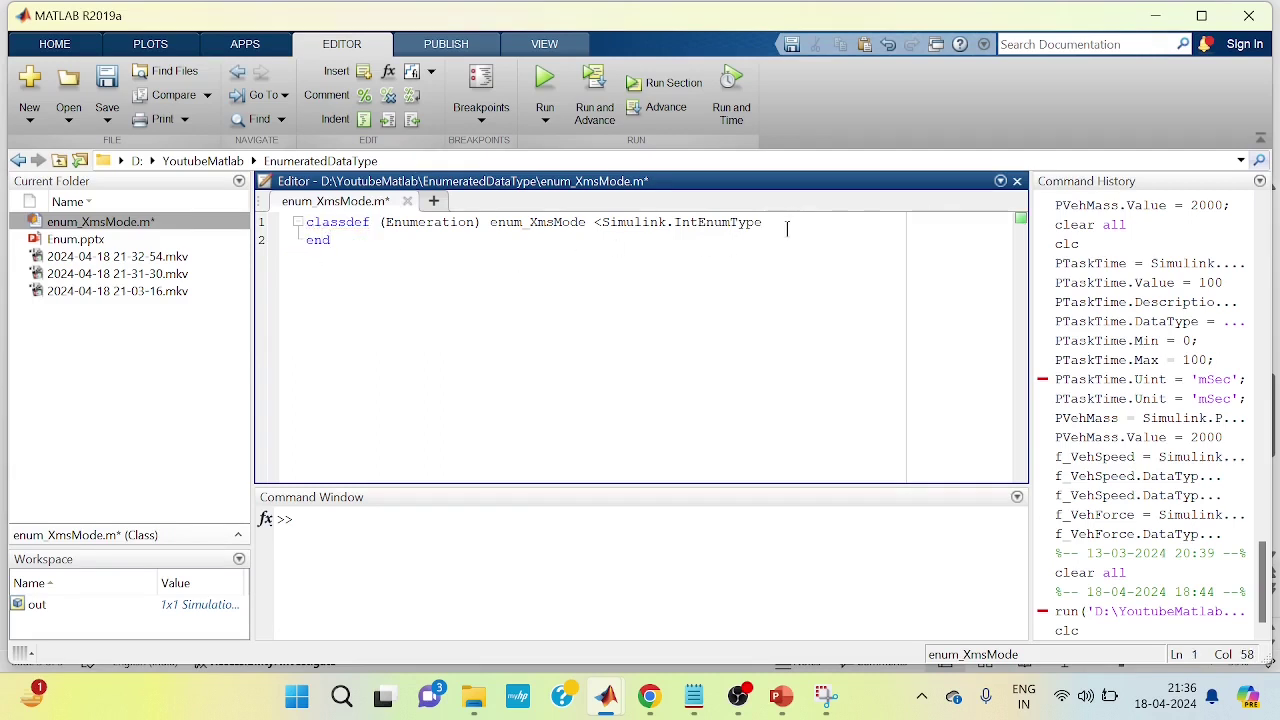
pyautogui.press('Return')
pyautogui.write('enum')
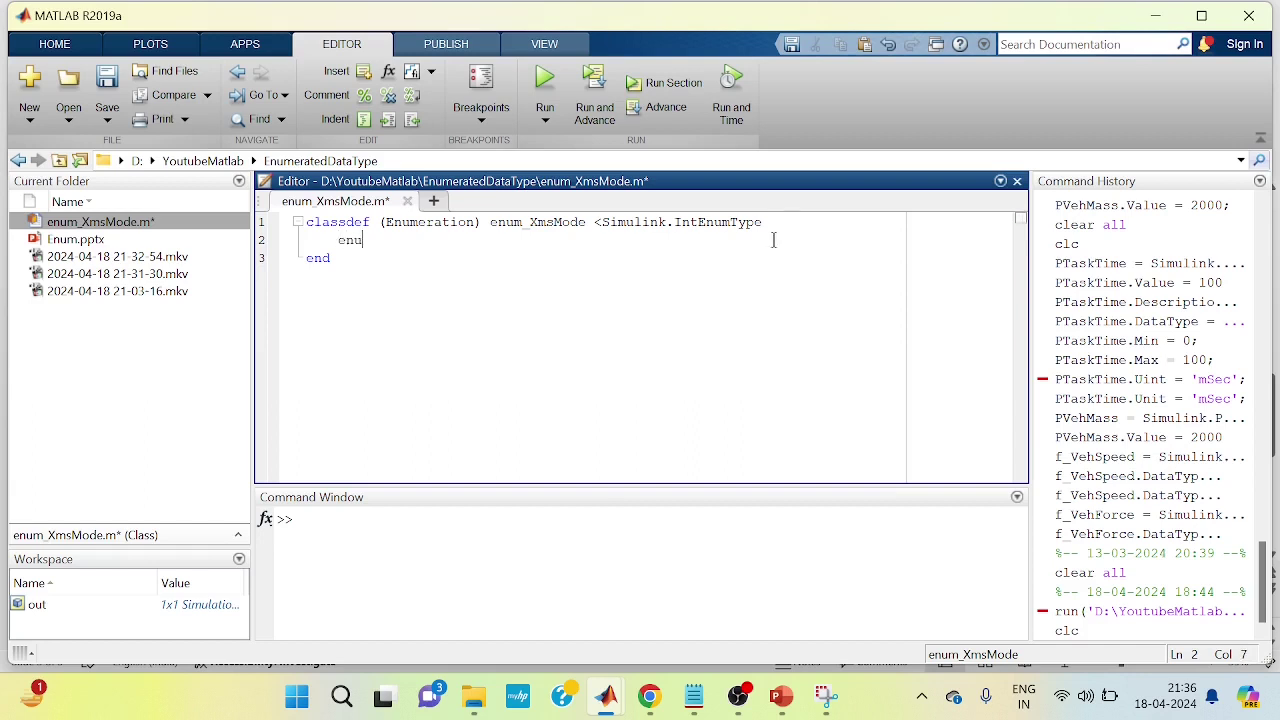
pyautogui.write('erat')
pyautogui.write('ion')
pyautogui.press('Return')
pyautogui.write('end')
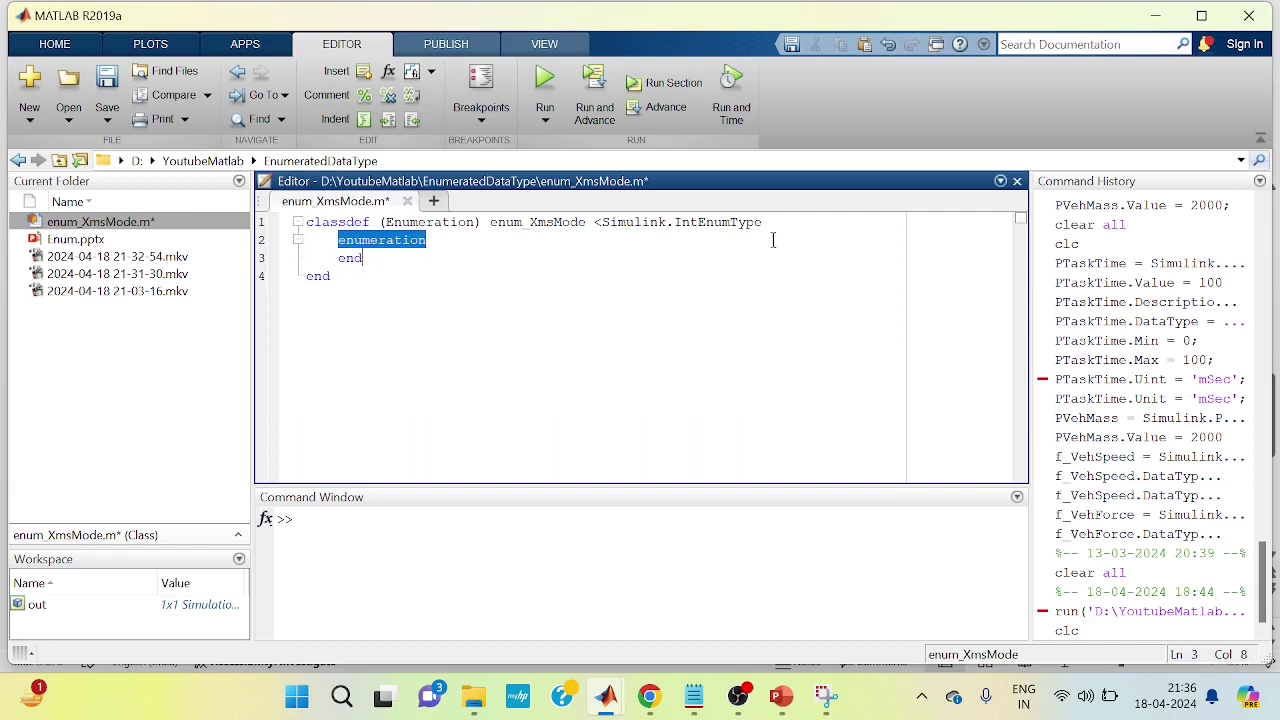
pyautogui.click(447, 245)
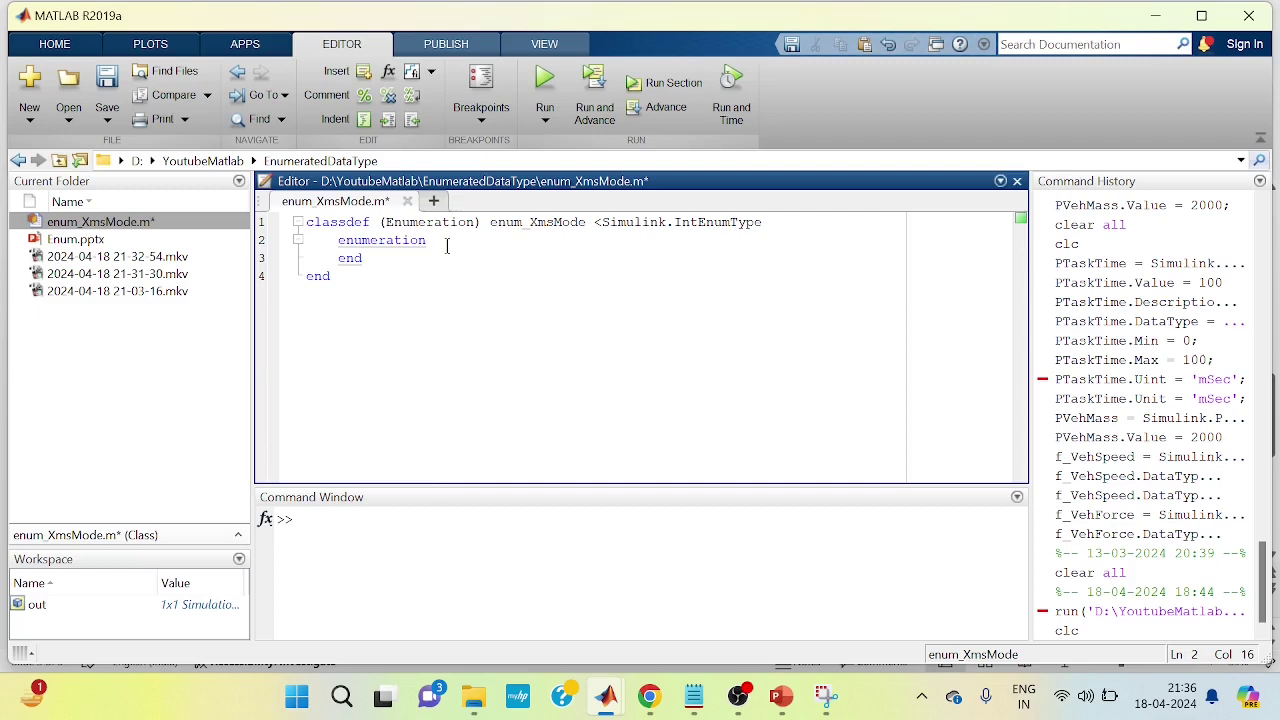
pyautogui.press('Return')
pyautogui.moveTo(781, 696)
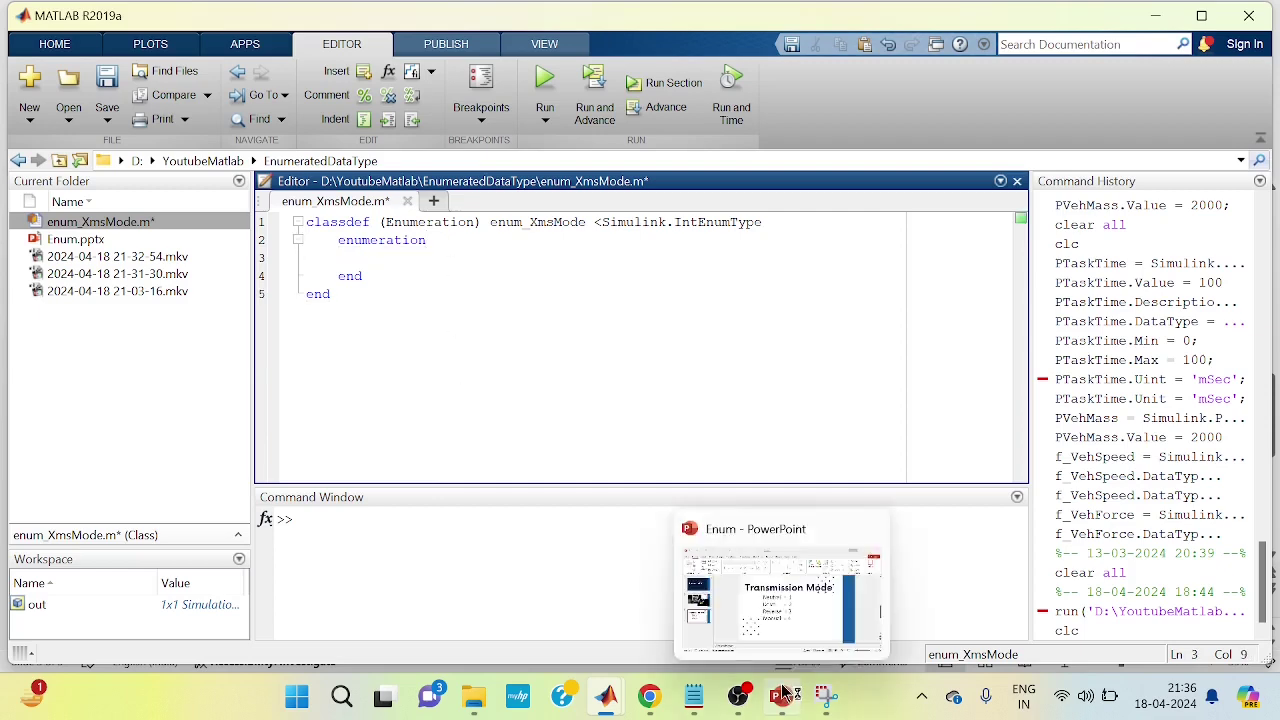
# - Review the Transmission Mode slide's values Neutral 1 to Manual 4, then return to MATLAB
pyautogui.click(793, 592)
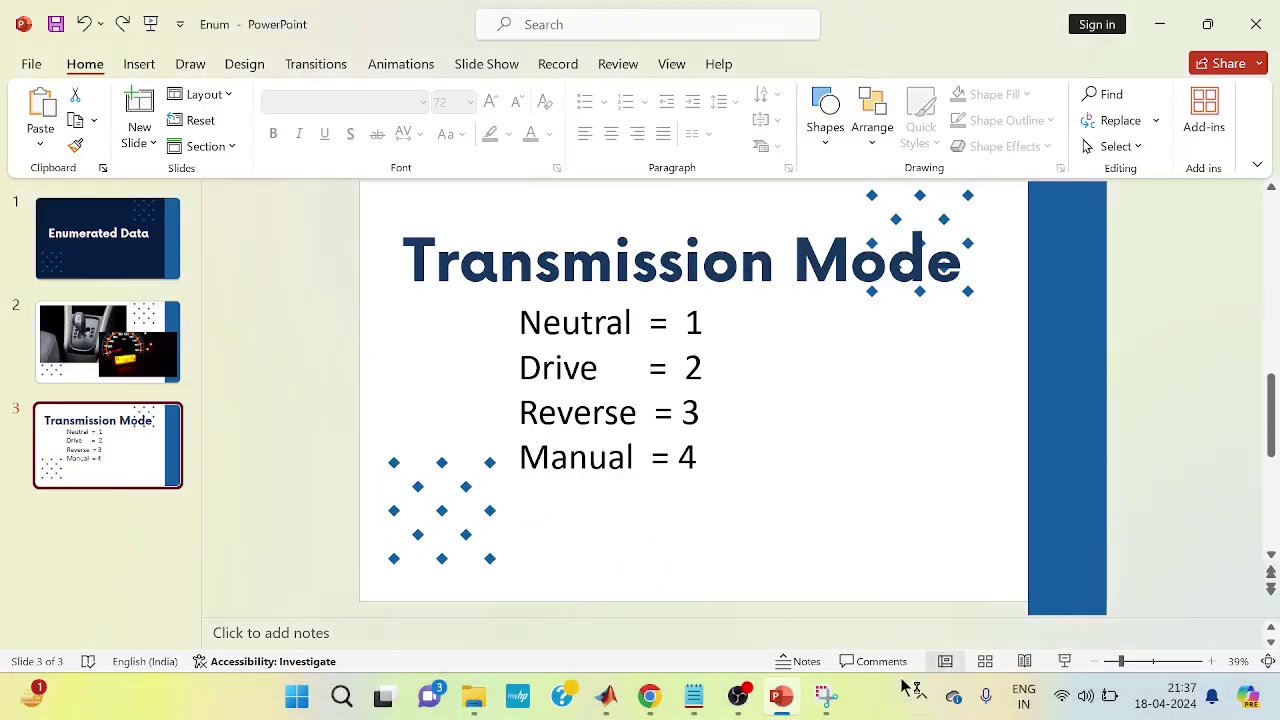
pyautogui.click(735, 588)
pyautogui.moveTo(781, 696)
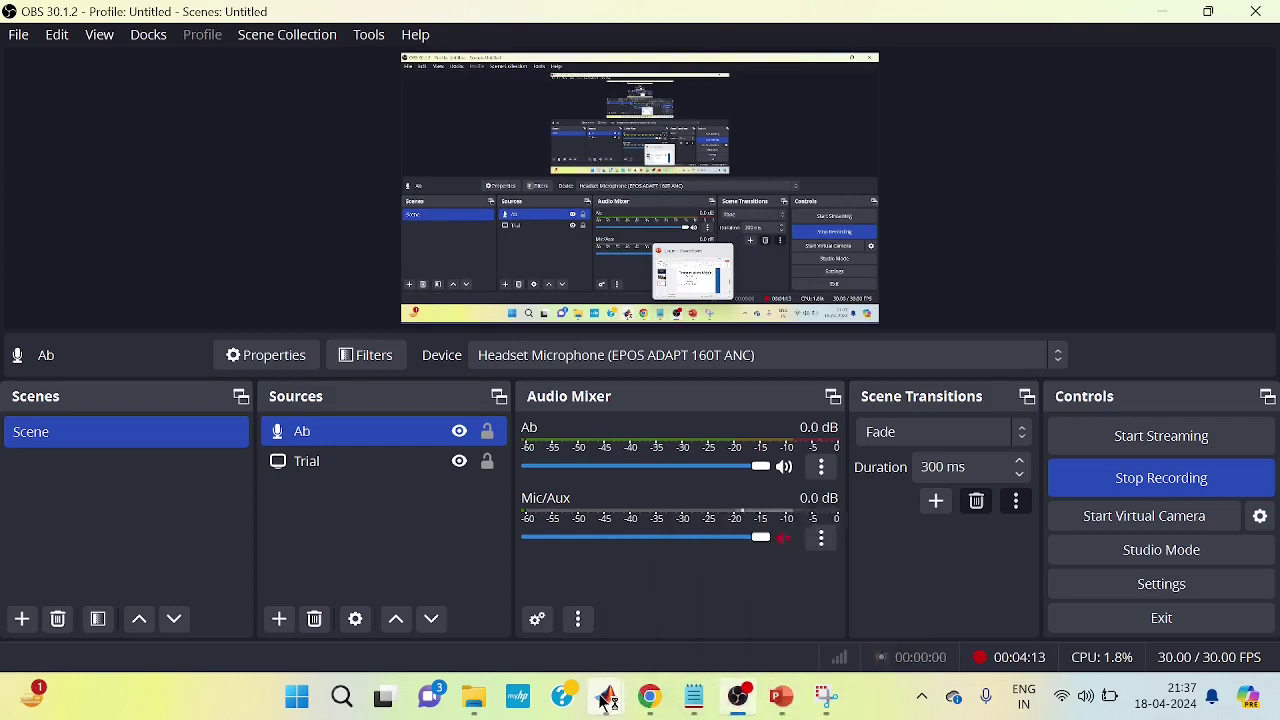
pyautogui.moveTo(606, 696)
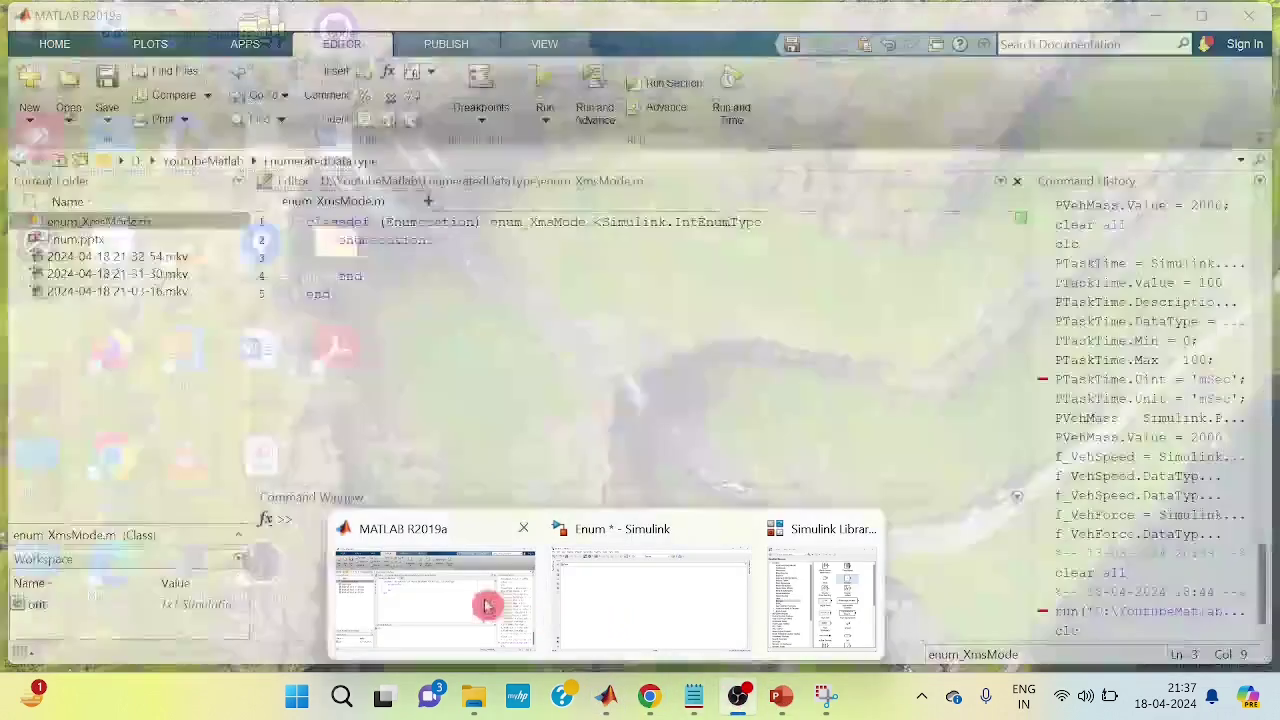
pyautogui.click(486, 600)
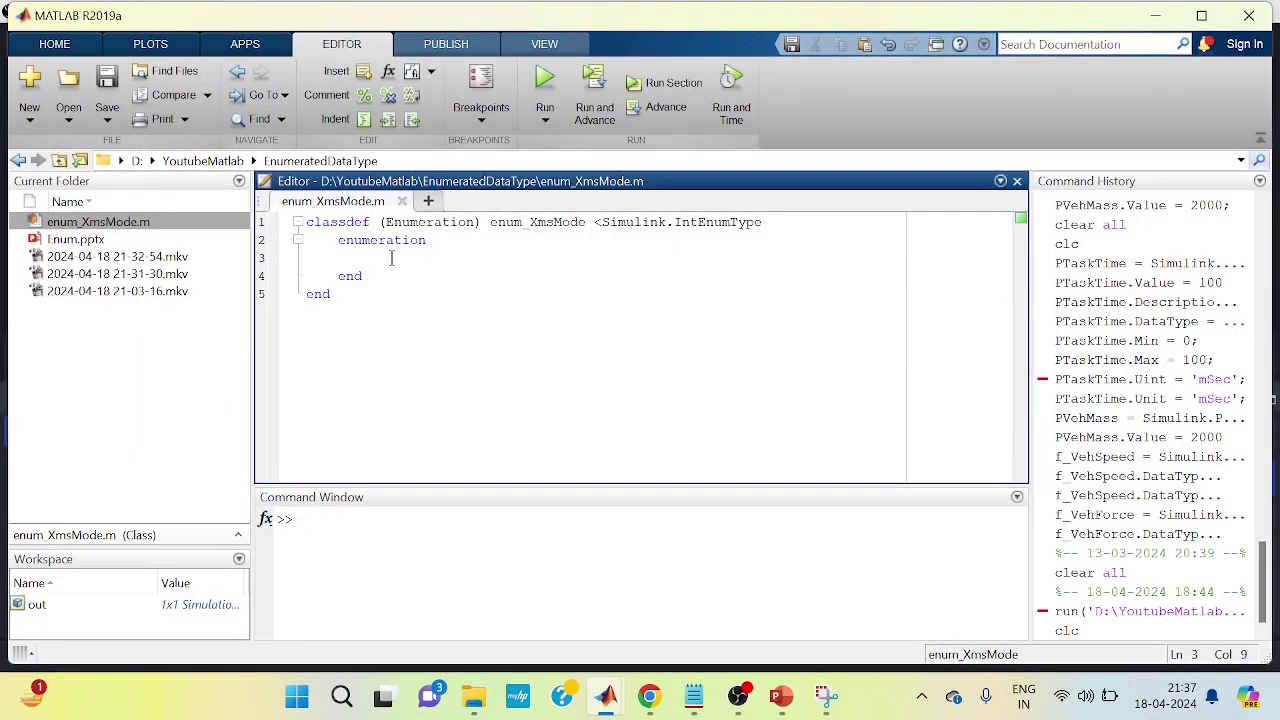
# - Enter the members Neurtal (1), Drive (2), Reverse (3) and Manual (4), one per line
pyautogui.write('Neu')
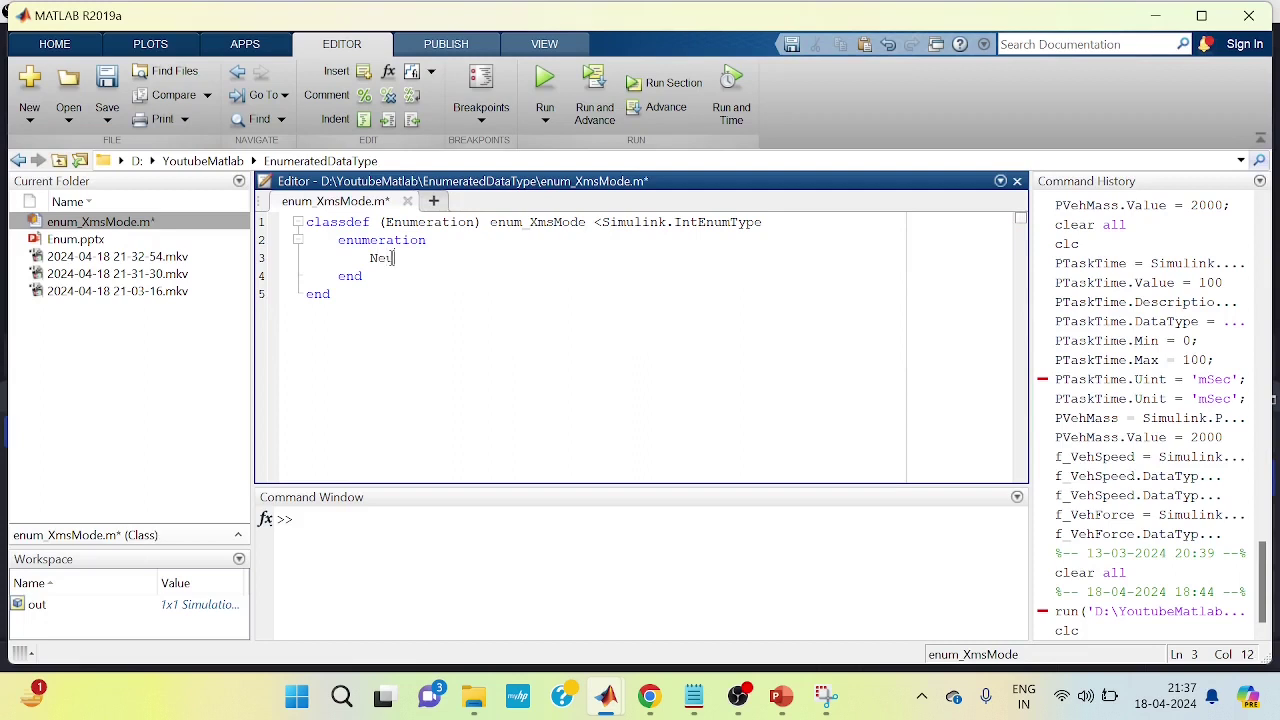
pyautogui.write('ta')
pyautogui.write(')')
pyautogui.press('Return')
pyautogui.write('Dr')
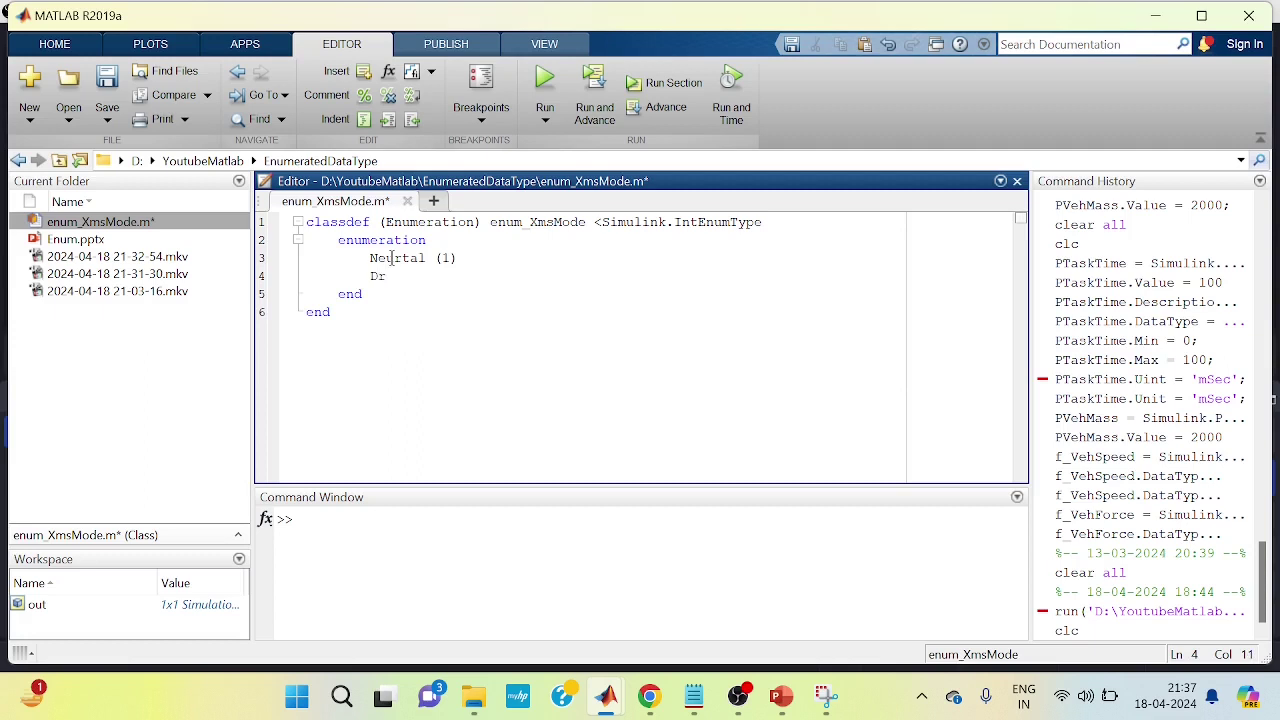
pyautogui.write('ive (2')
pyautogui.write(')')
pyautogui.press('Return')
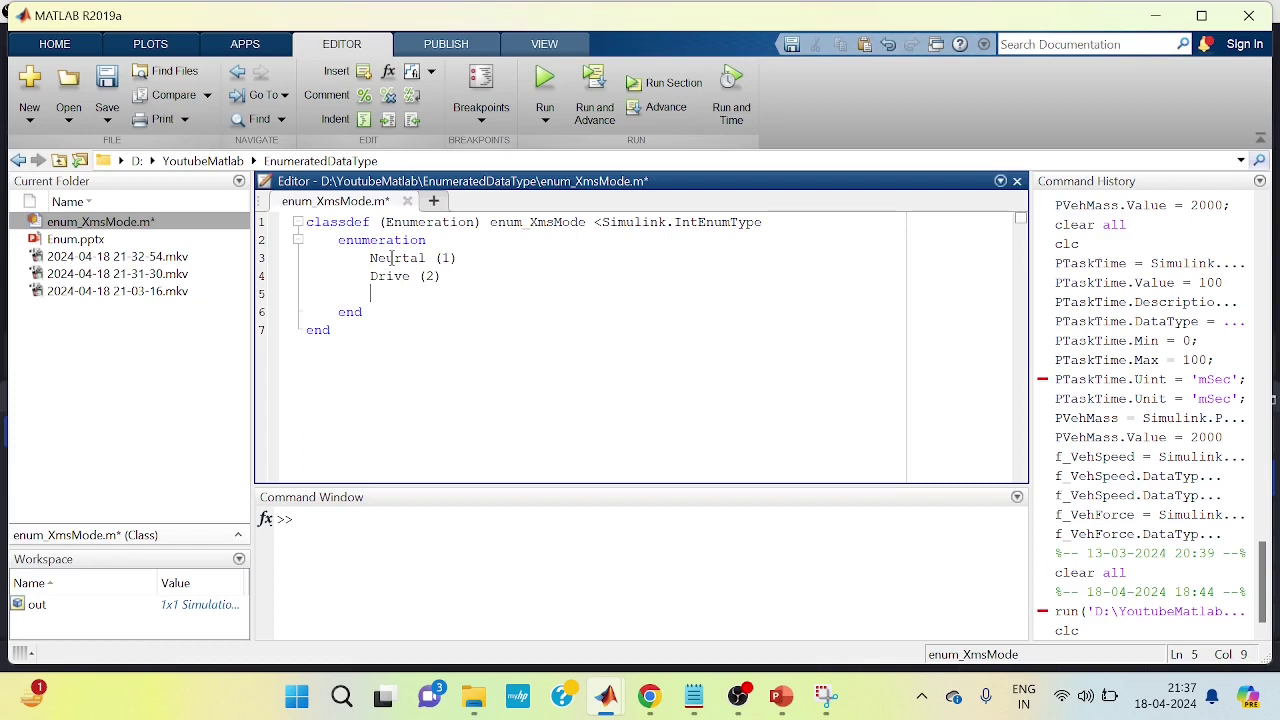
pyautogui.write('Reverse')
pyautogui.write('(')
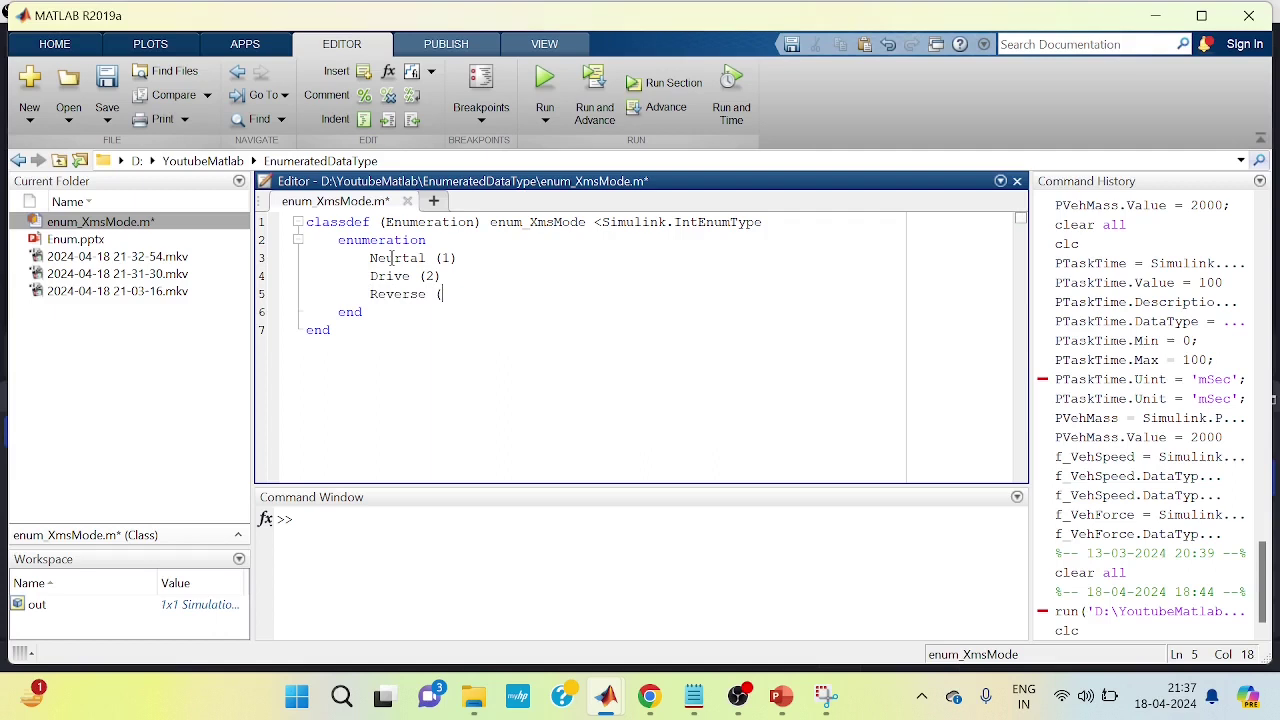
pyautogui.write(')')
pyautogui.press('Return')
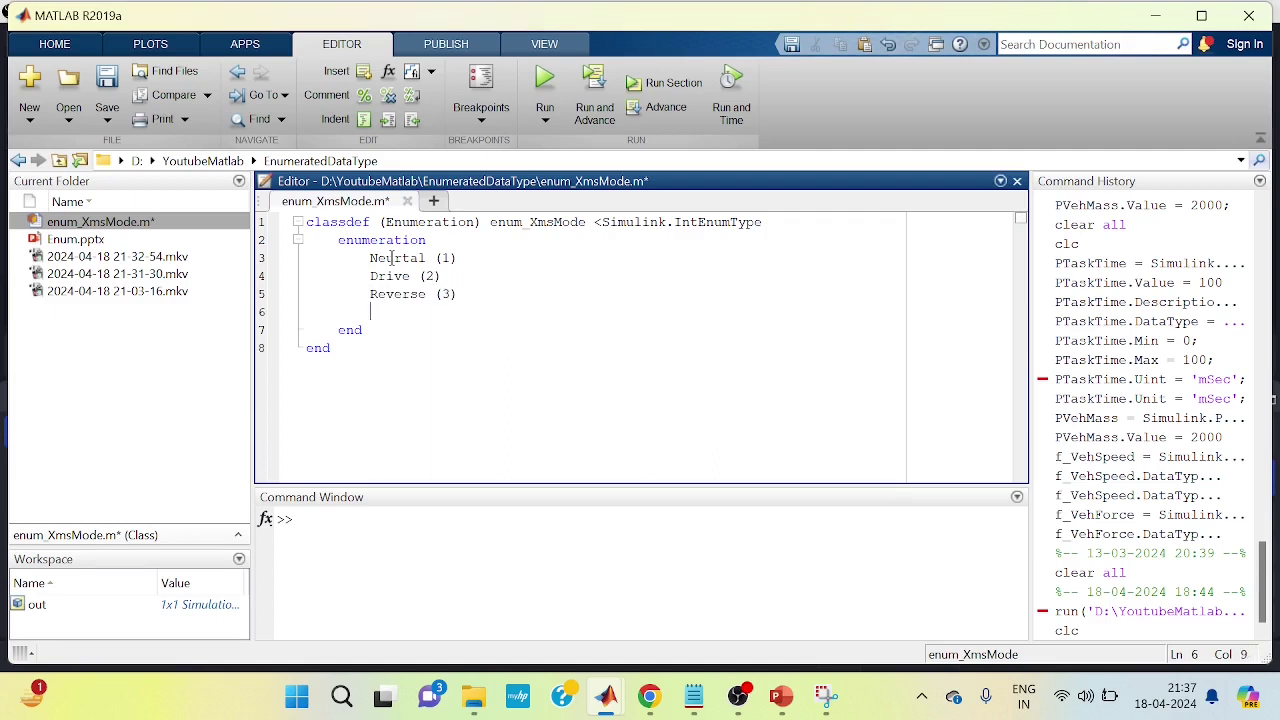
pyautogui.write('Manual (4')
pyautogui.write(')')
# - Save enum_XmsMode.m and briefly highlight the class name
pyautogui.hotkey('ctrl', 's')
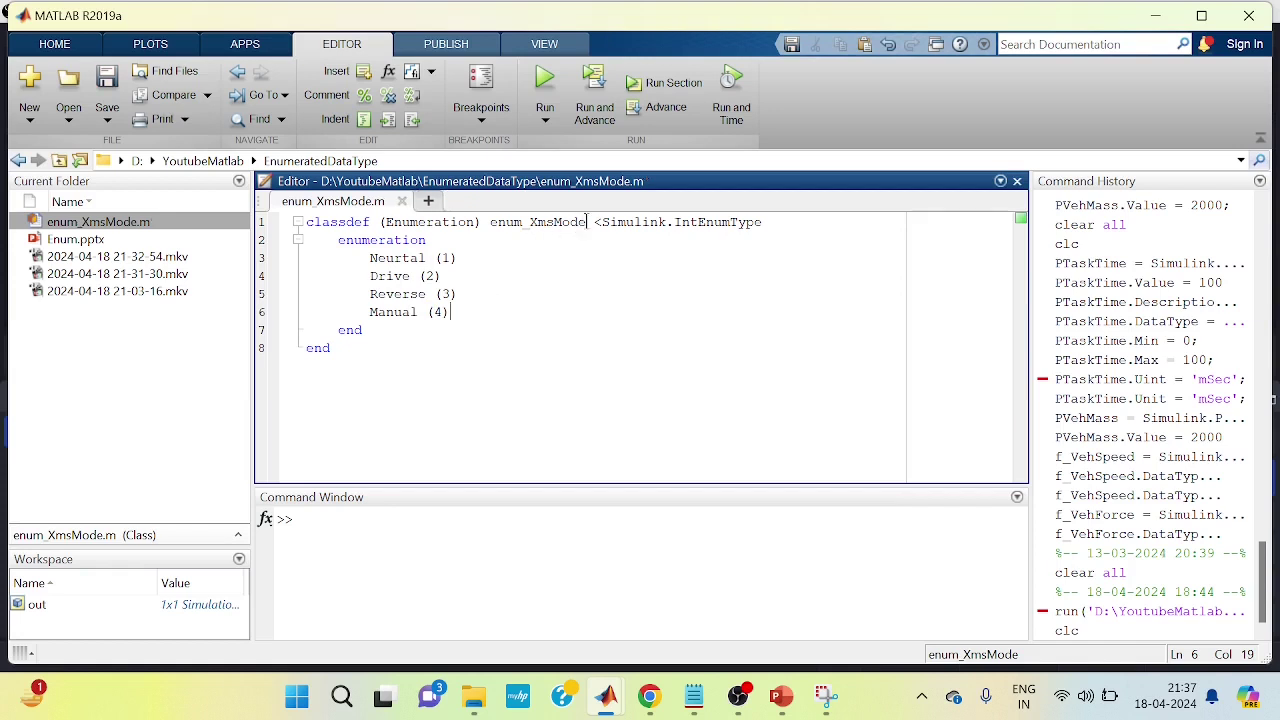
pyautogui.moveTo(588, 222); pyautogui.dragTo(490, 224)
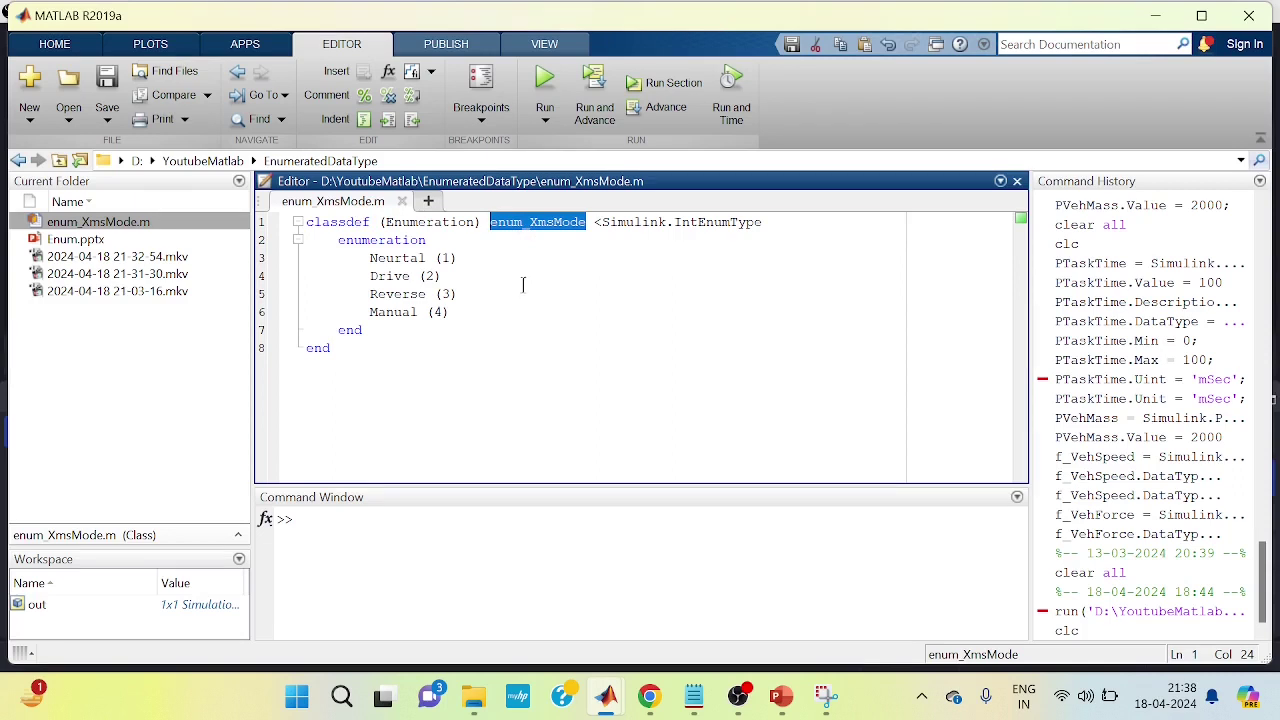
pyautogui.click(381, 383)
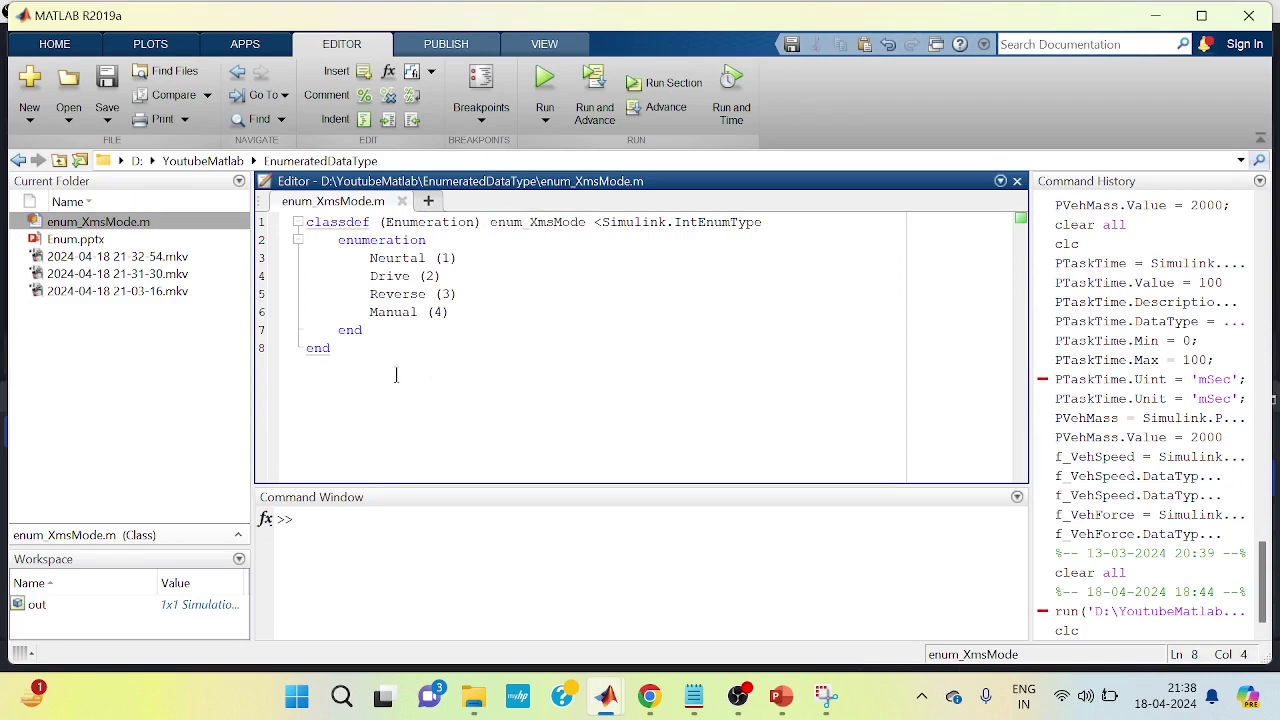
pyautogui.moveTo(606, 697)
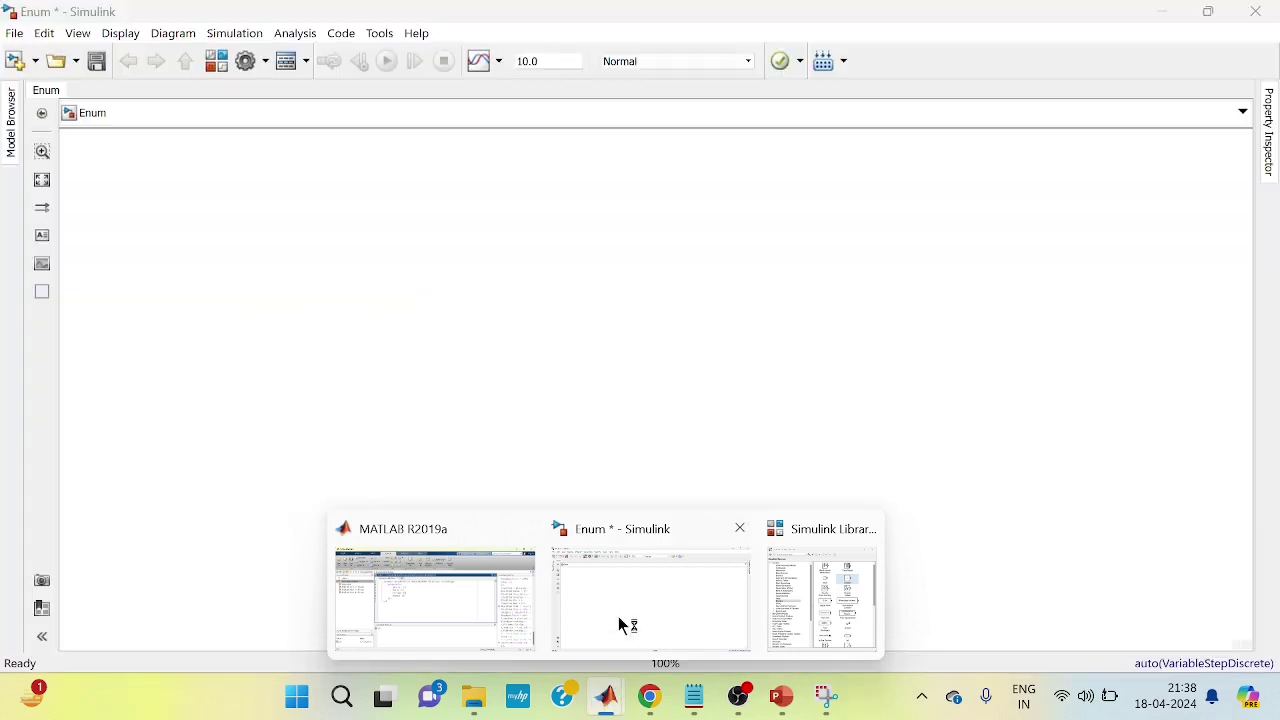
# - Drag a Constant block from the Library Browser onto the Enum model canvas
pyautogui.click(622, 625)
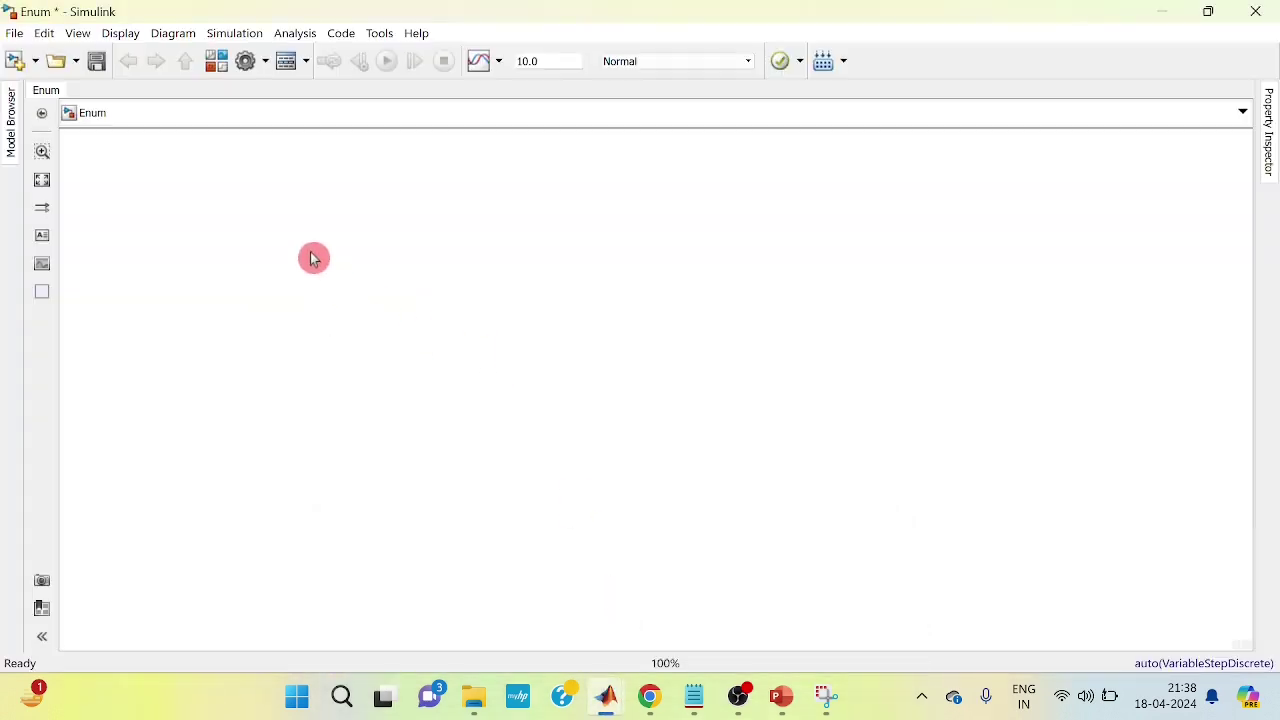
pyautogui.hotkey('ctrl', 's')
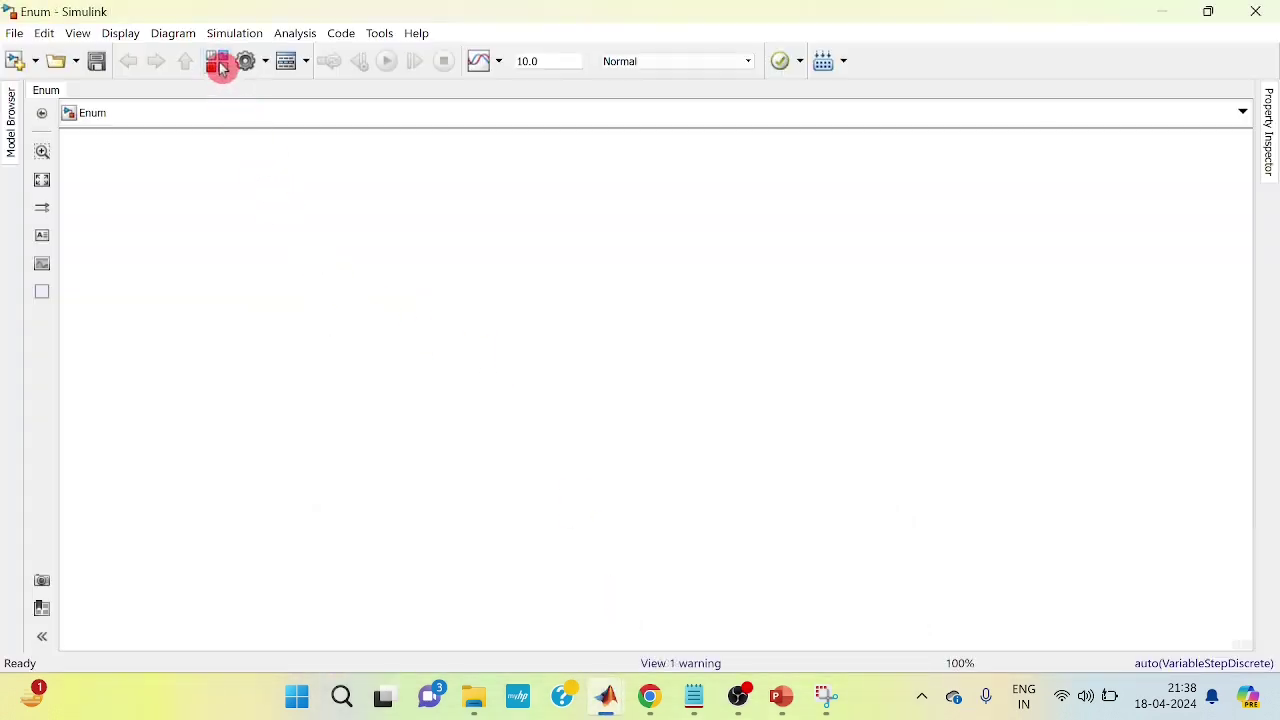
pyautogui.click(216, 61)
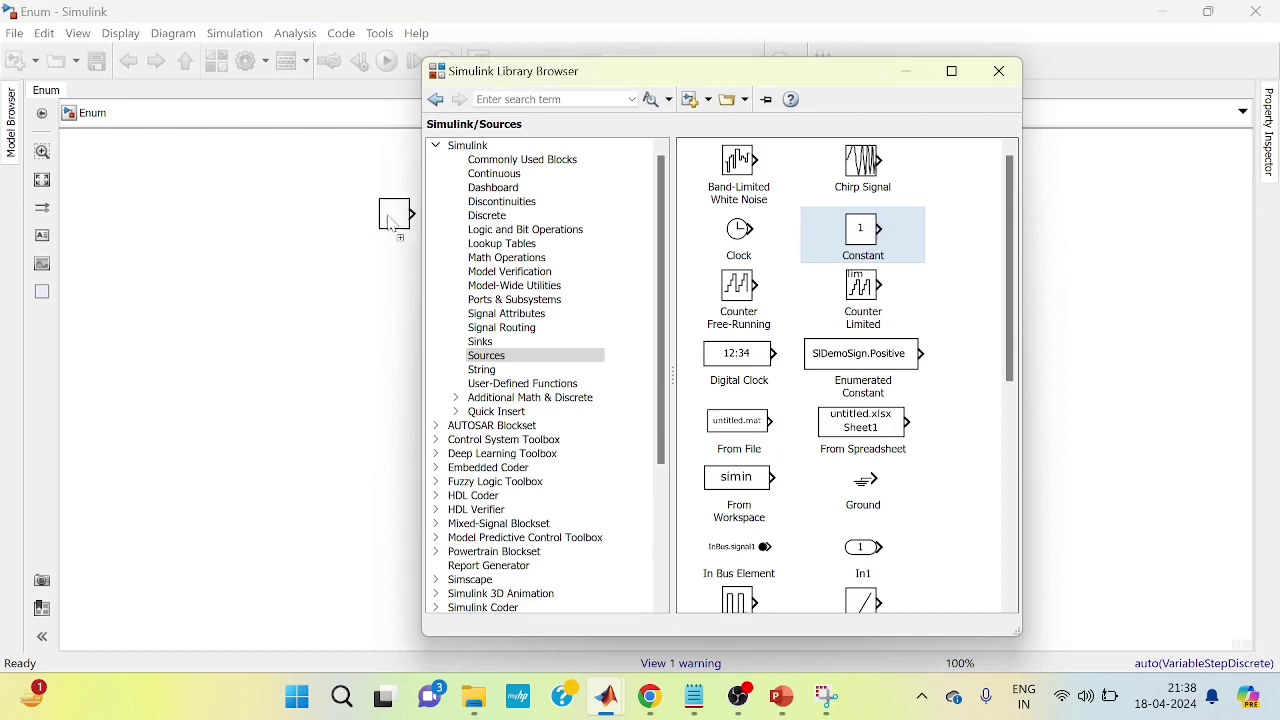
pyautogui.moveTo(872, 236)
pyautogui.mouseDown()
pyautogui.moveTo(356, 222)
pyautogui.moveTo(287, 234)
pyautogui.moveTo(437, 233)
pyautogui.mouseUp()
pyautogui.click(366, 229)
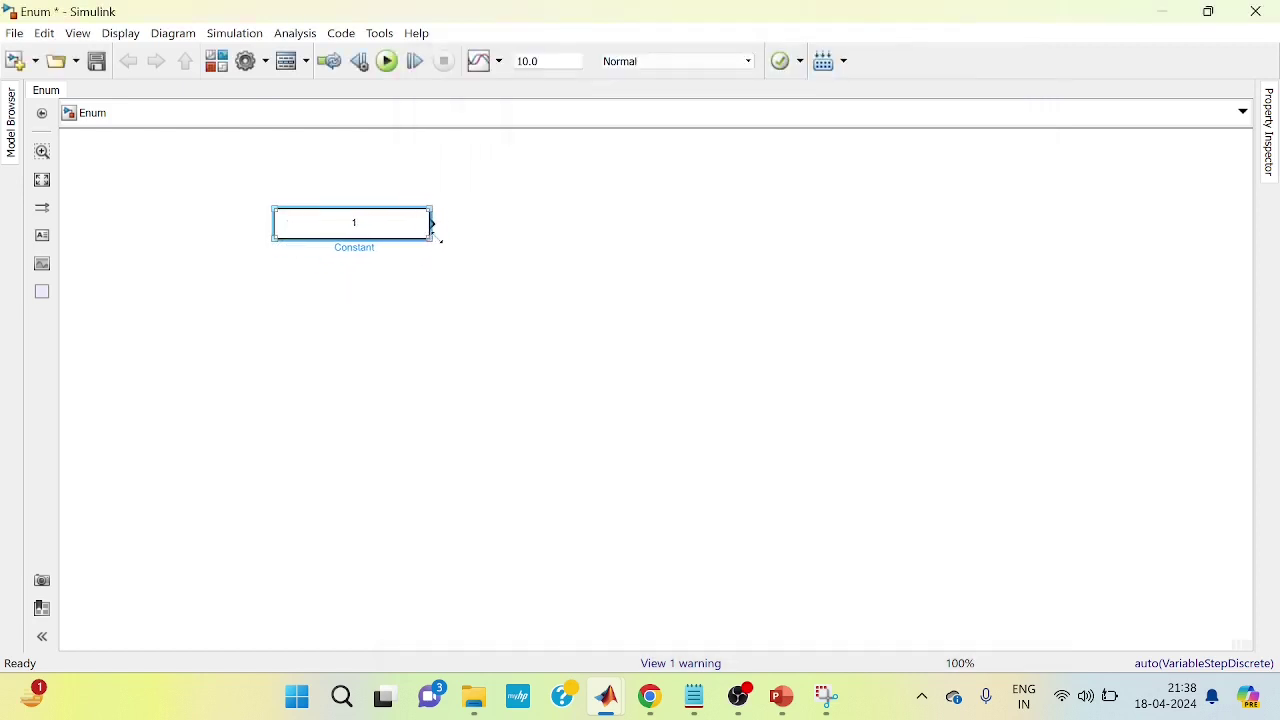
# - Set the Constant block's output data type to Enum: enum_XmsMode and apply
pyautogui.click(378, 231)
pyautogui.doubleClick(378, 231)
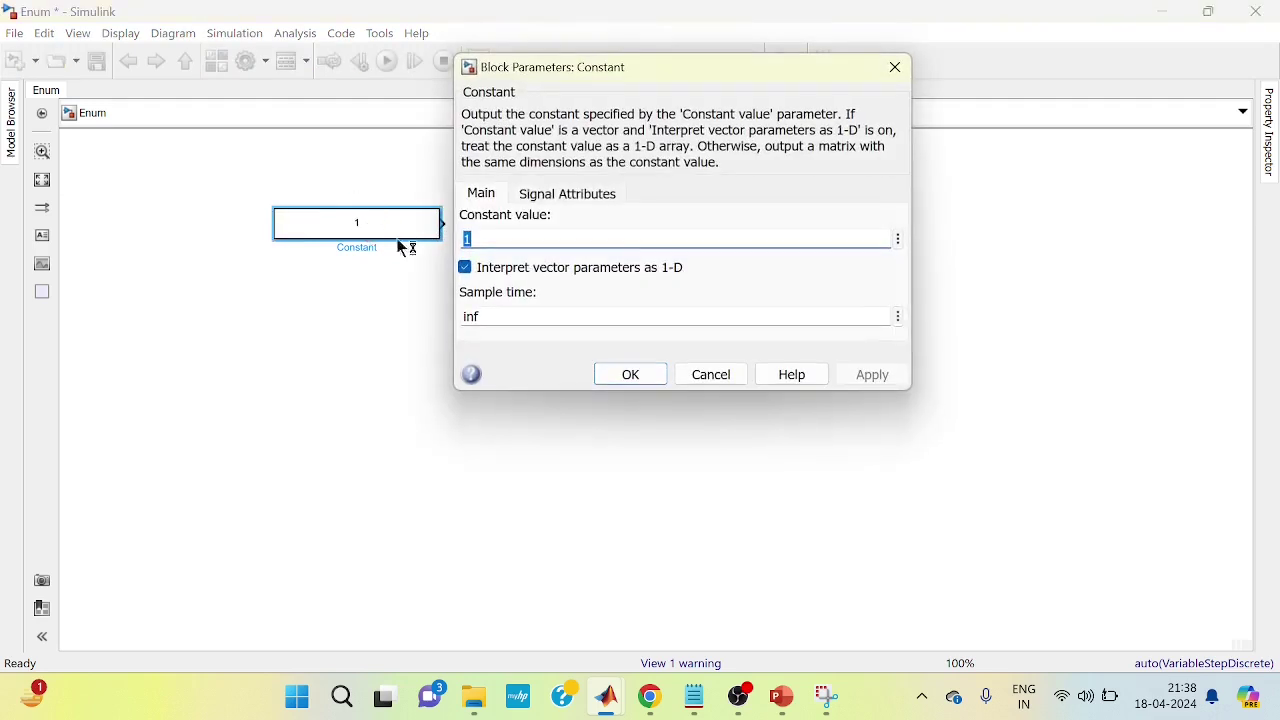
pyautogui.click(564, 194)
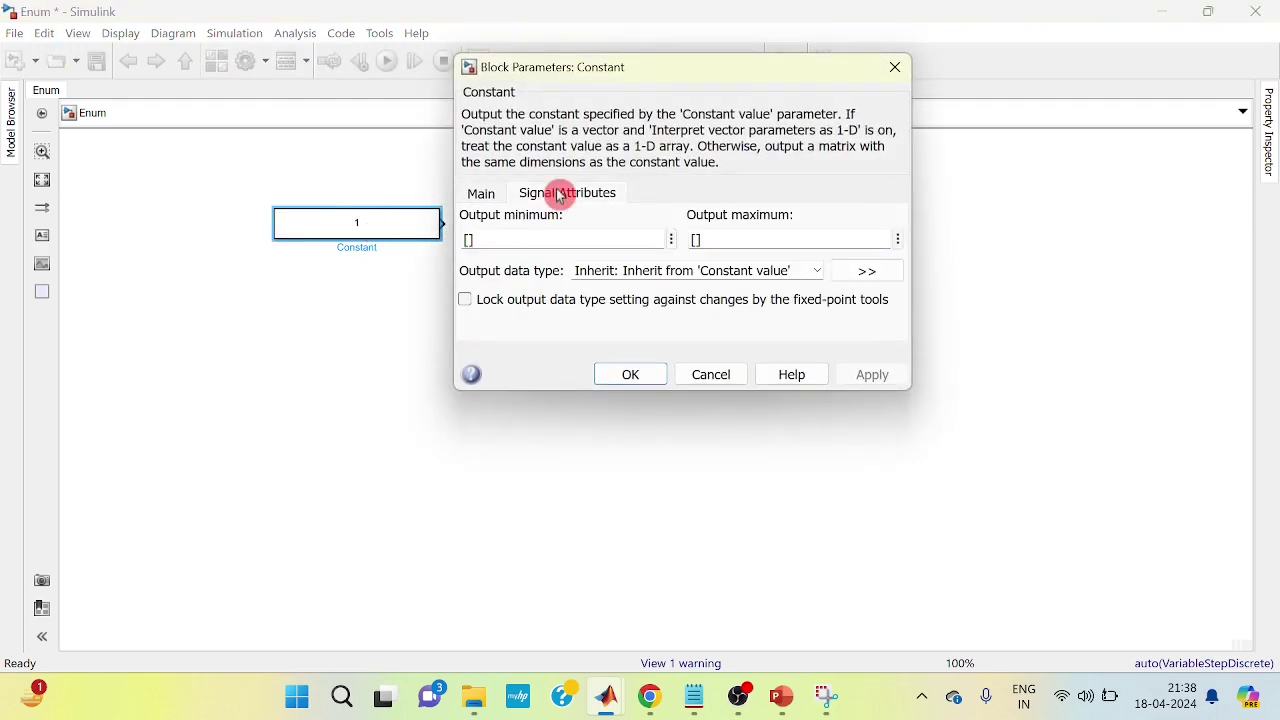
pyautogui.click(818, 271)
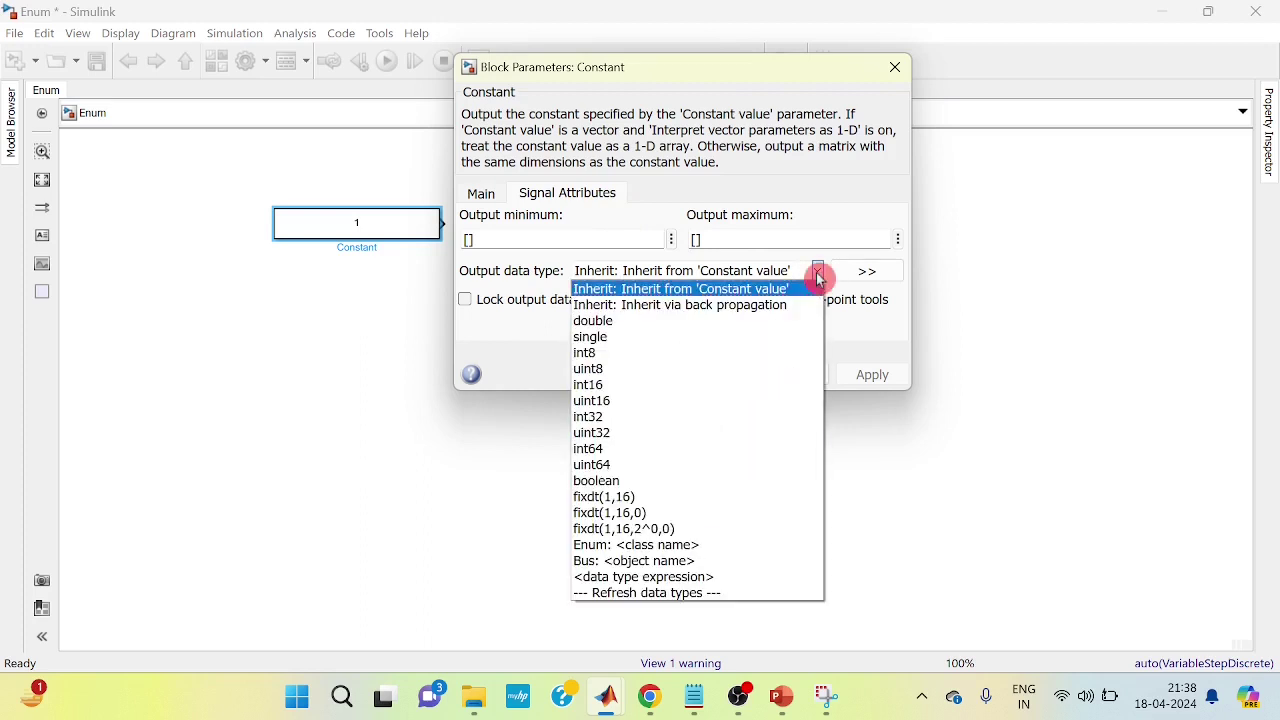
pyautogui.click(668, 545)
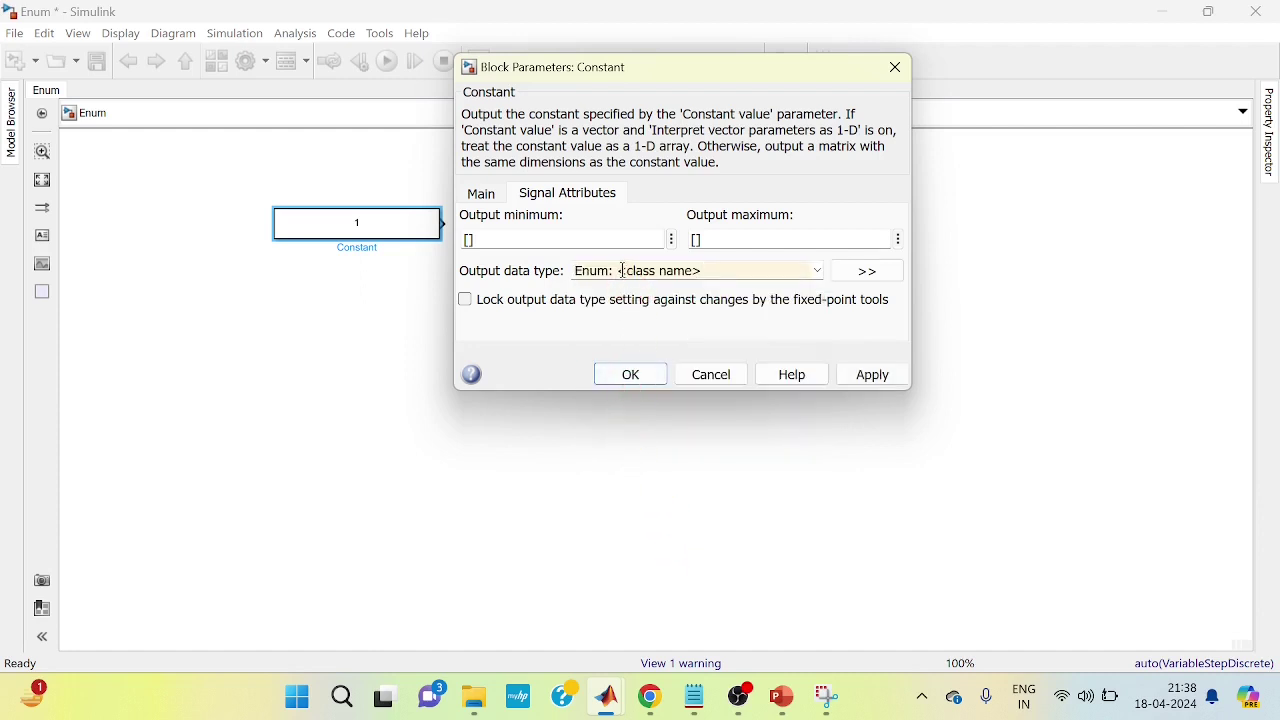
pyautogui.moveTo(575, 271); pyautogui.dragTo(656, 271)
pyautogui.click(675, 271)
pyautogui.moveTo(621, 271); pyautogui.dragTo(708, 276)
pyautogui.write('enum_XmsMode')
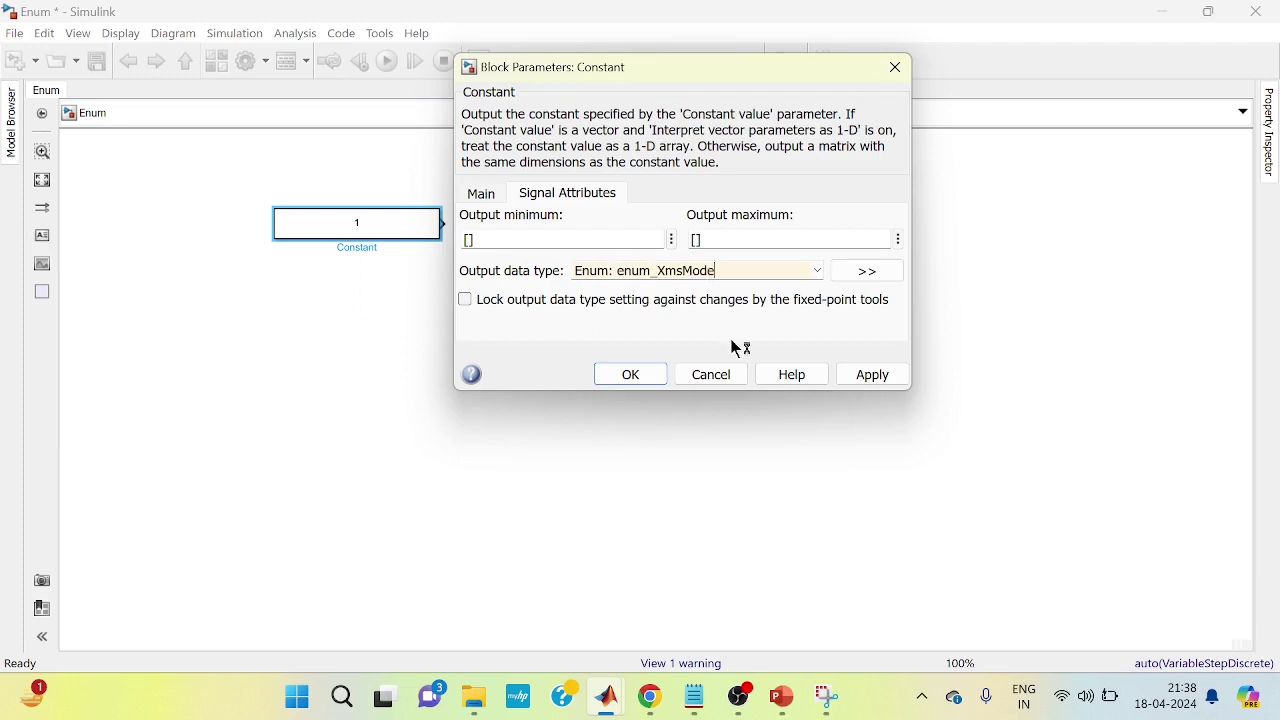
pyautogui.click(873, 380)
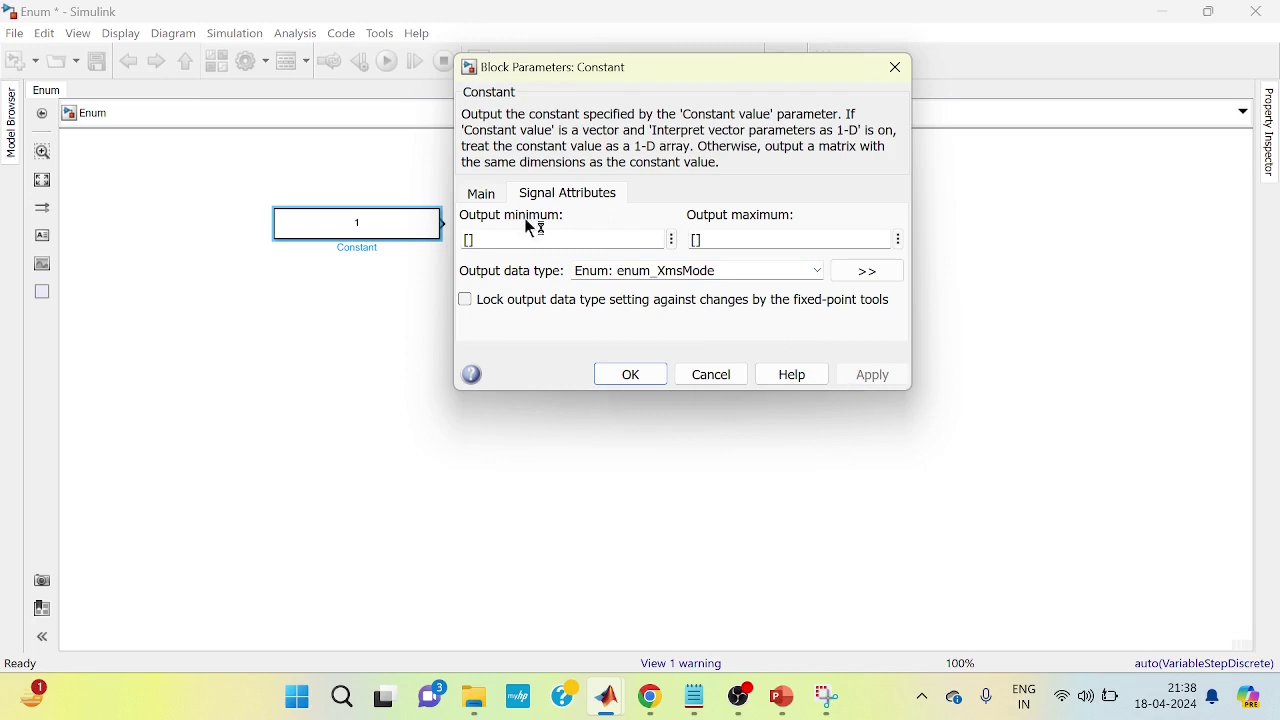
# - Set the constant value to enum_XmsMode.Neutral and close the dialog
pyautogui.click(493, 197)
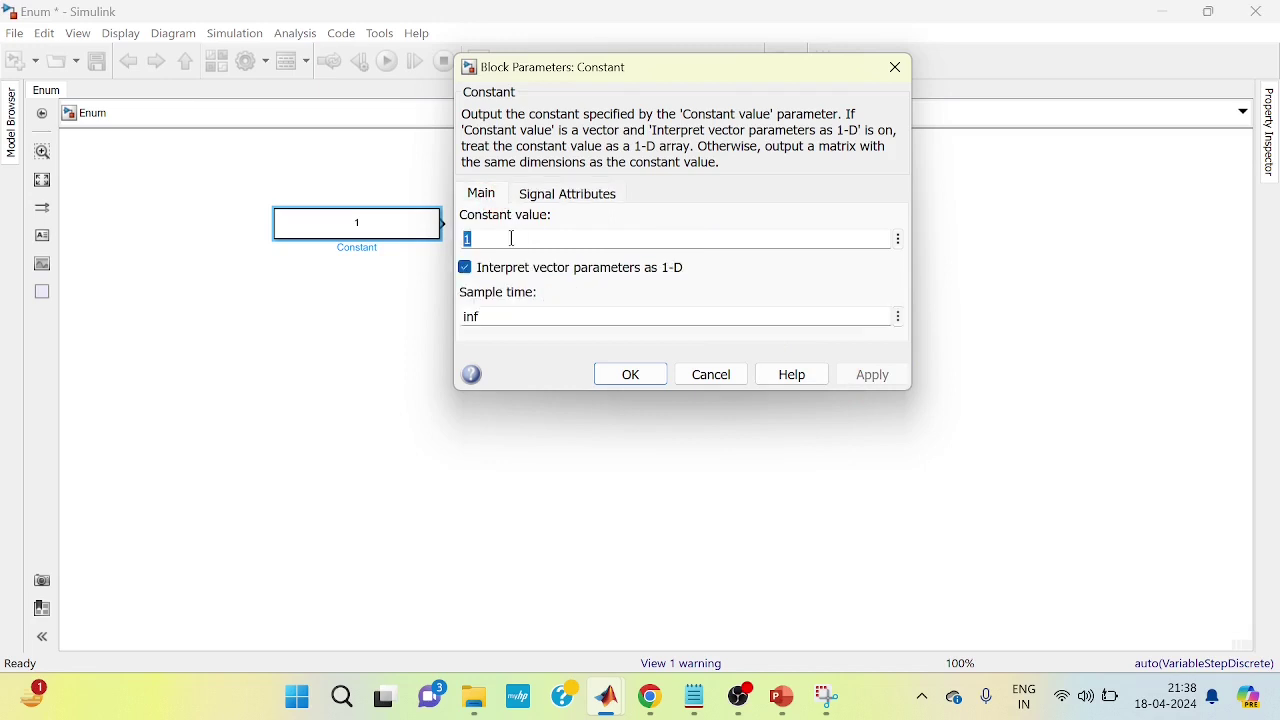
pyautogui.write('enum_XmsMode')
pyautogui.click(584, 249)
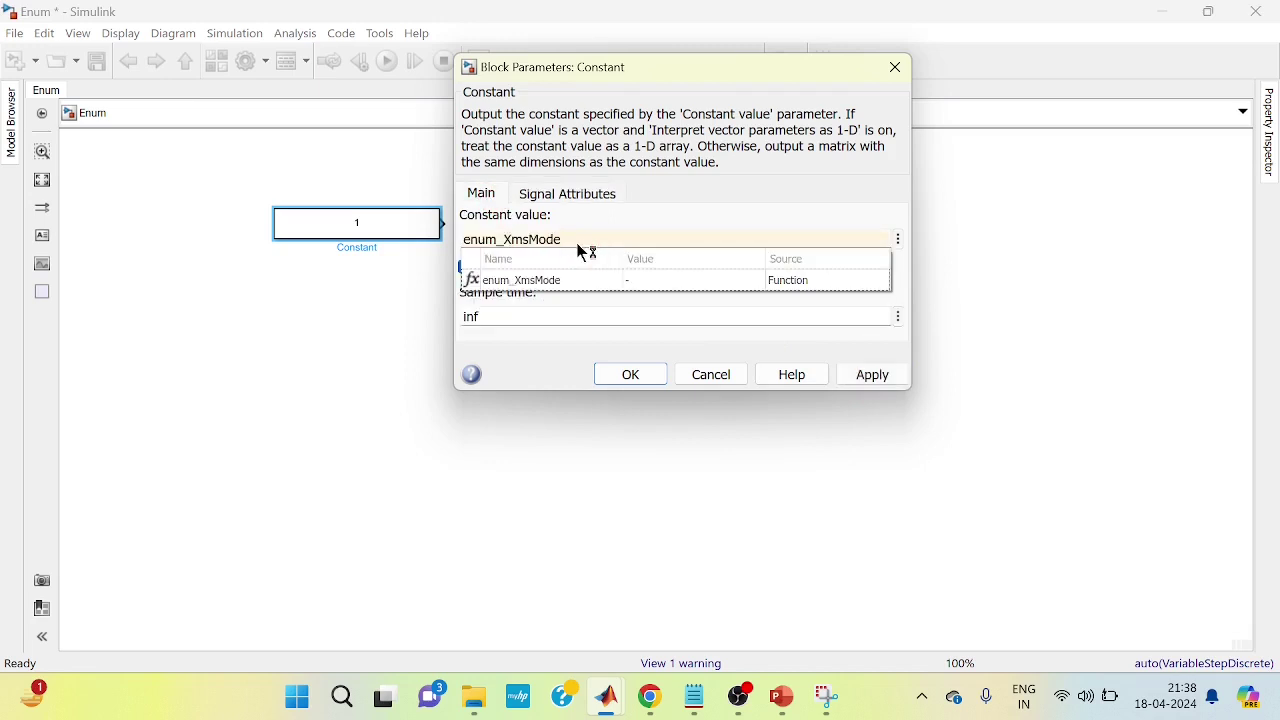
pyautogui.click(581, 249)
pyautogui.write('.Neutral')
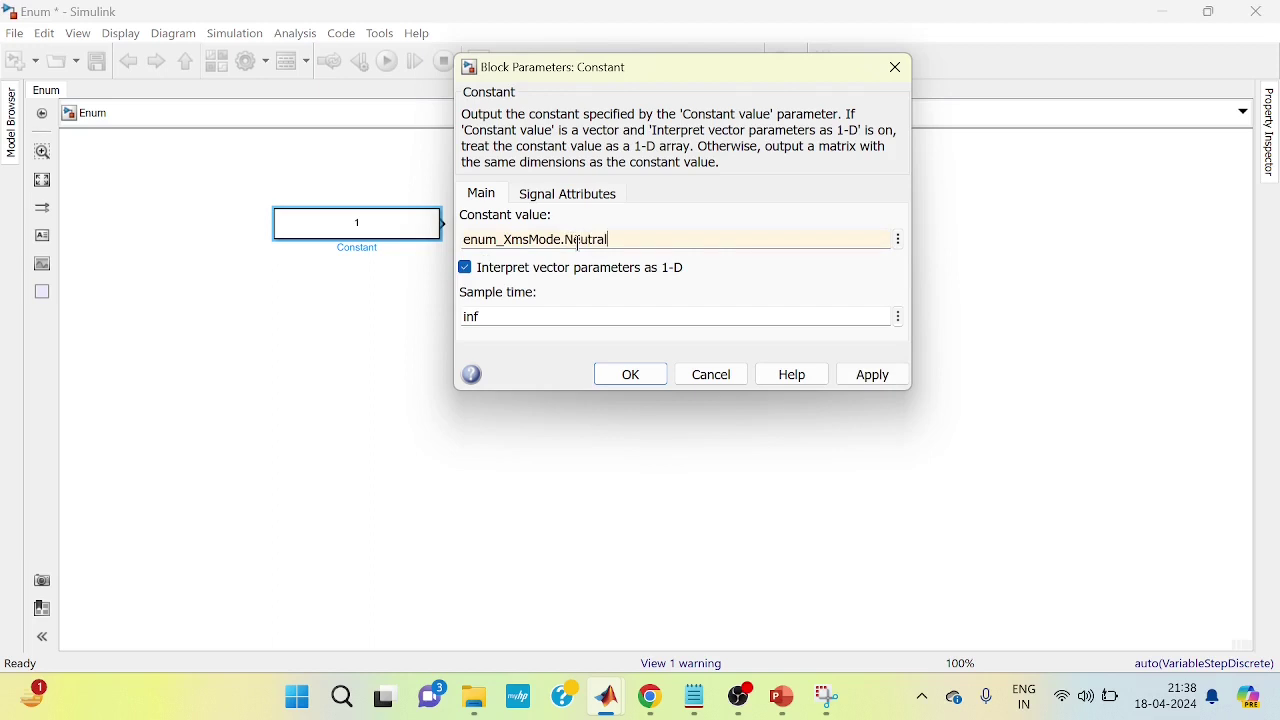
pyautogui.click(874, 381)
pyautogui.click(657, 382)
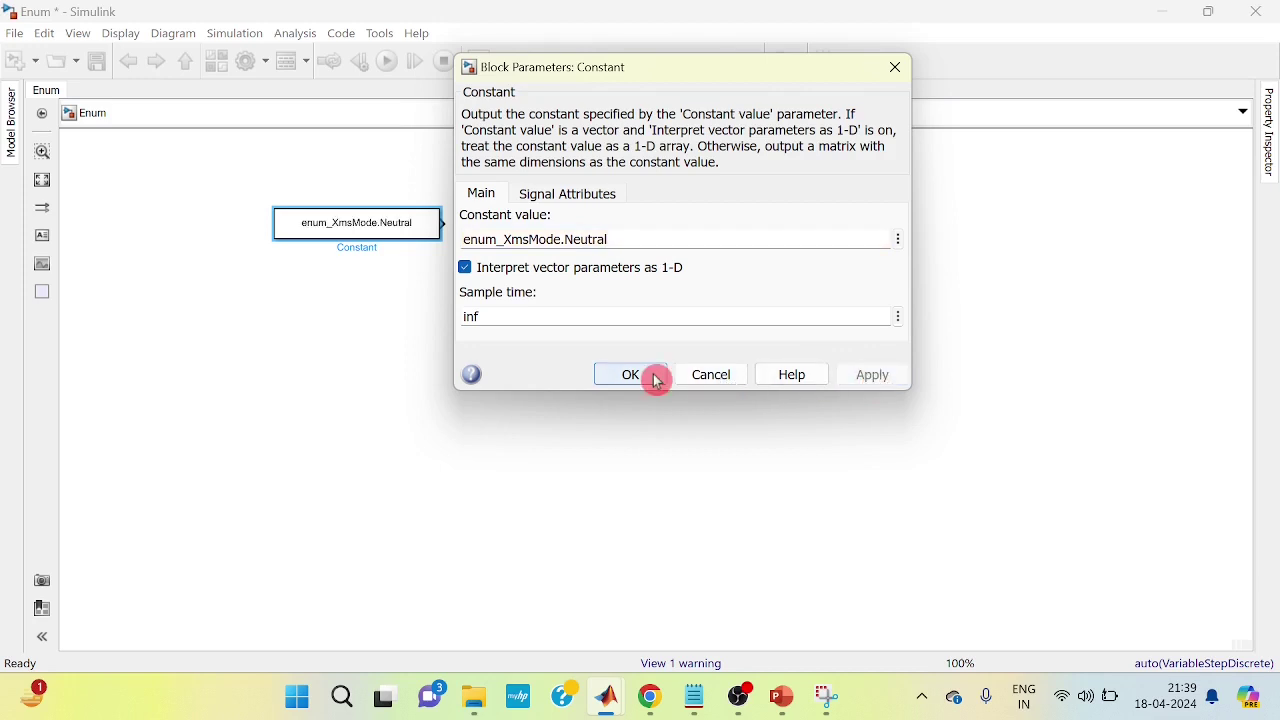
# - Add a Display block aligned with and fed by the Constant
pyautogui.doubleClick(586, 237)
pyautogui.write('d')
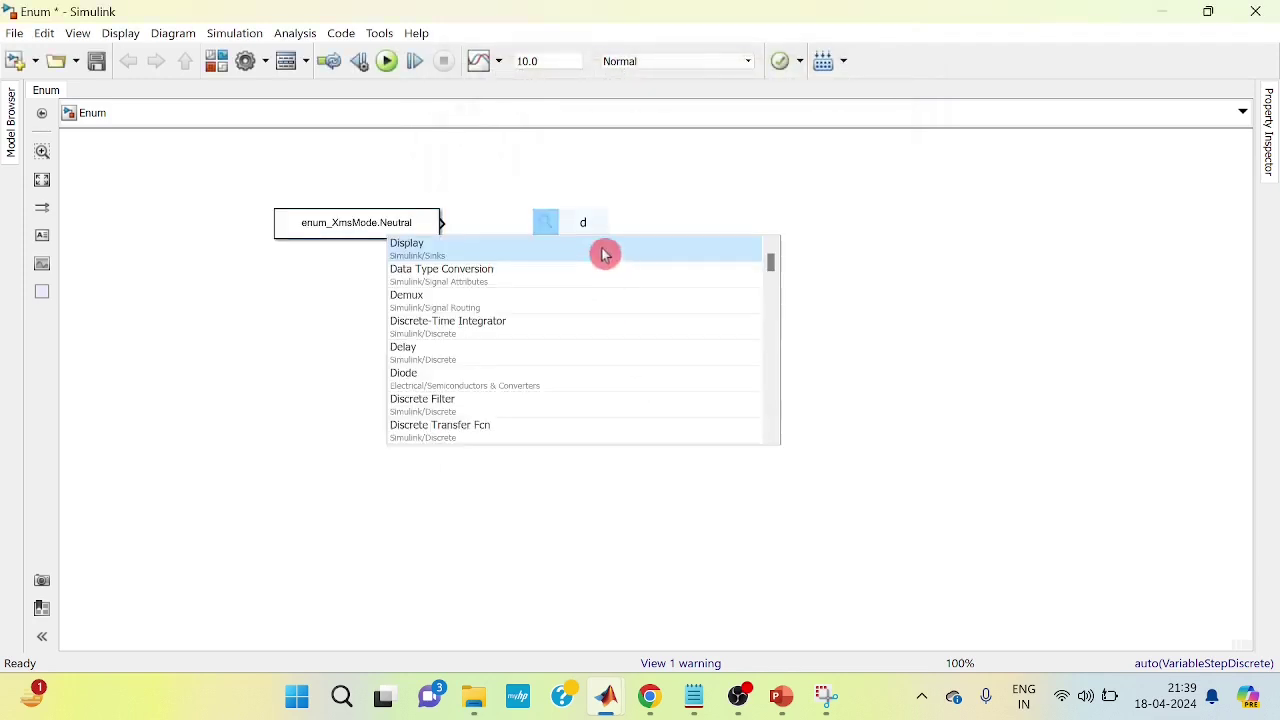
pyautogui.click(557, 256)
pyautogui.moveTo(580, 246)
pyautogui.mouseDown()
pyautogui.moveTo(617, 229)
pyautogui.moveTo(680, 229)
pyautogui.mouseUp()
# - Run the model and dismiss the error that enum_XmsMode has no 'Neutral'
pyautogui.click(450, 142)
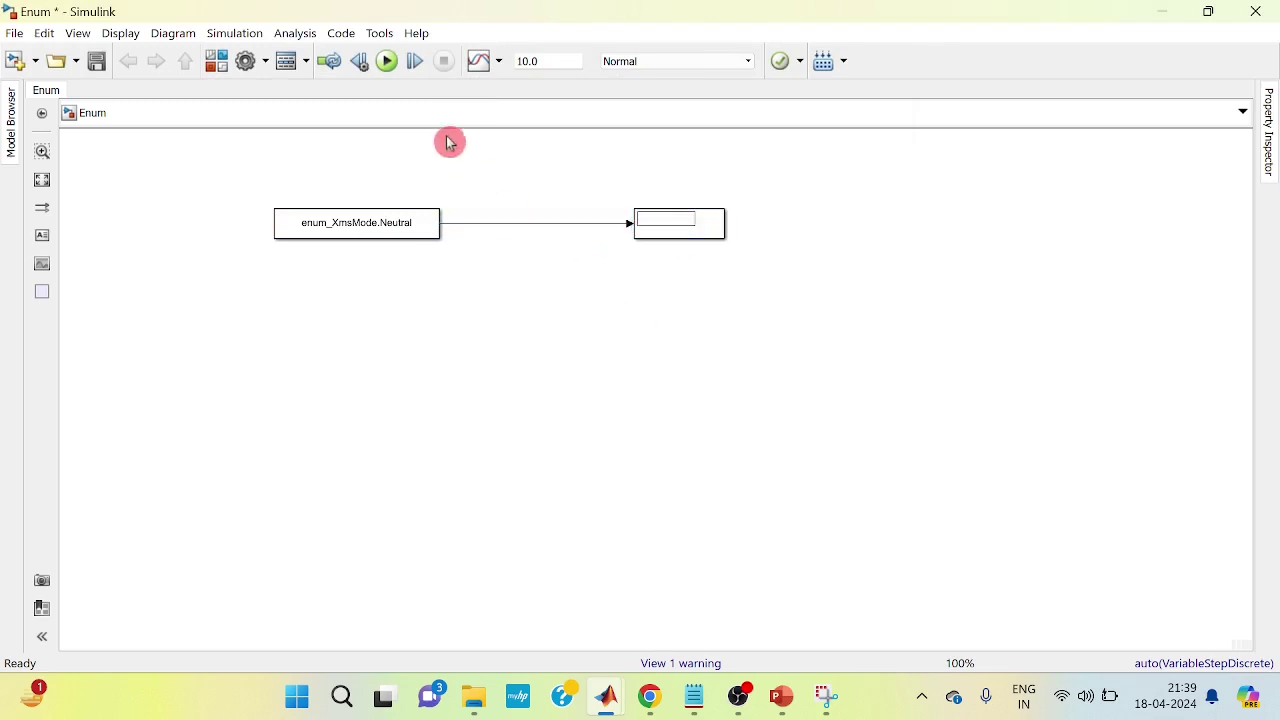
pyautogui.click(389, 62)
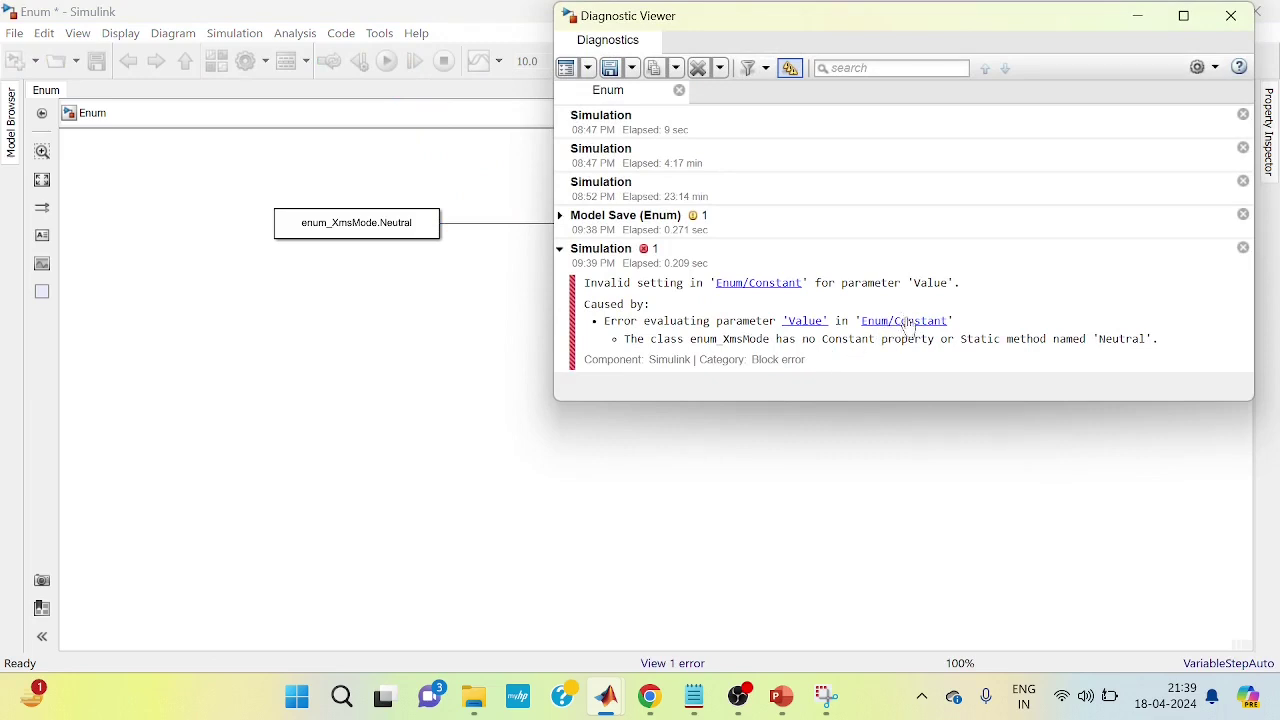
pyautogui.click(905, 321)
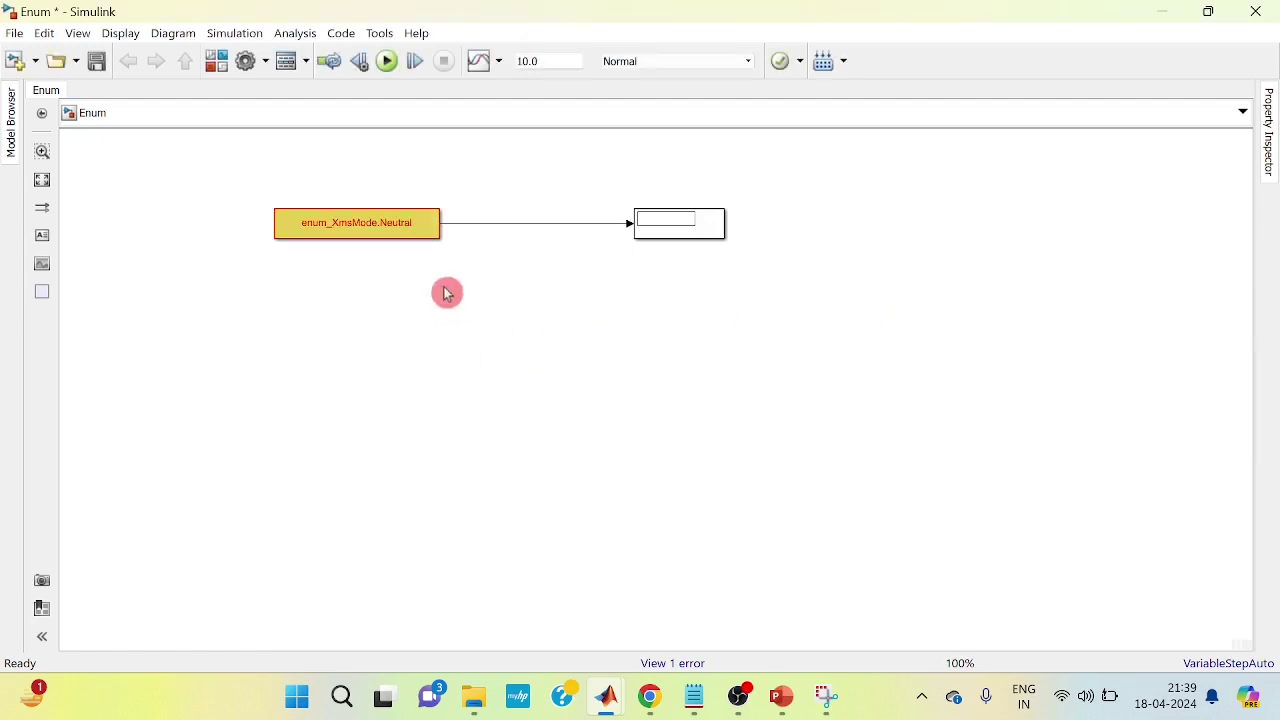
pyautogui.moveTo(607, 697)
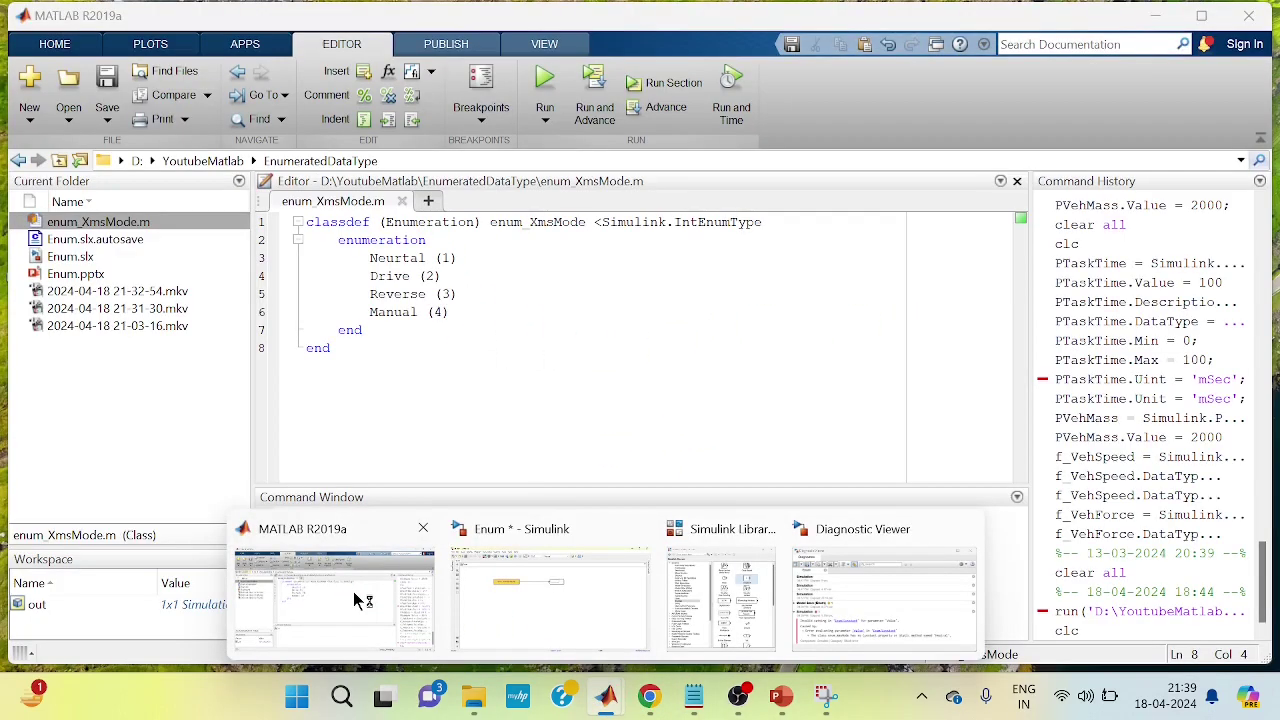
# - Check the member spelling Neurtal in the enum_XmsMode class file
pyautogui.click(356, 596)
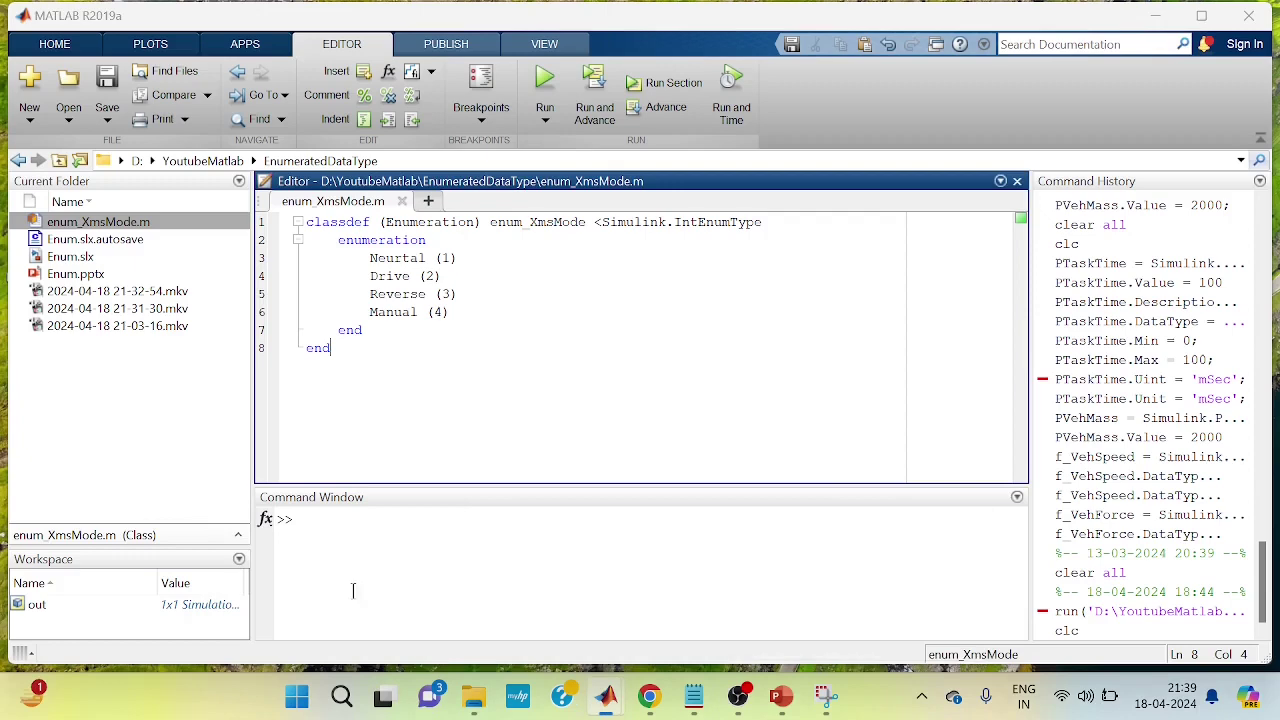
pyautogui.doubleClick(403, 257)
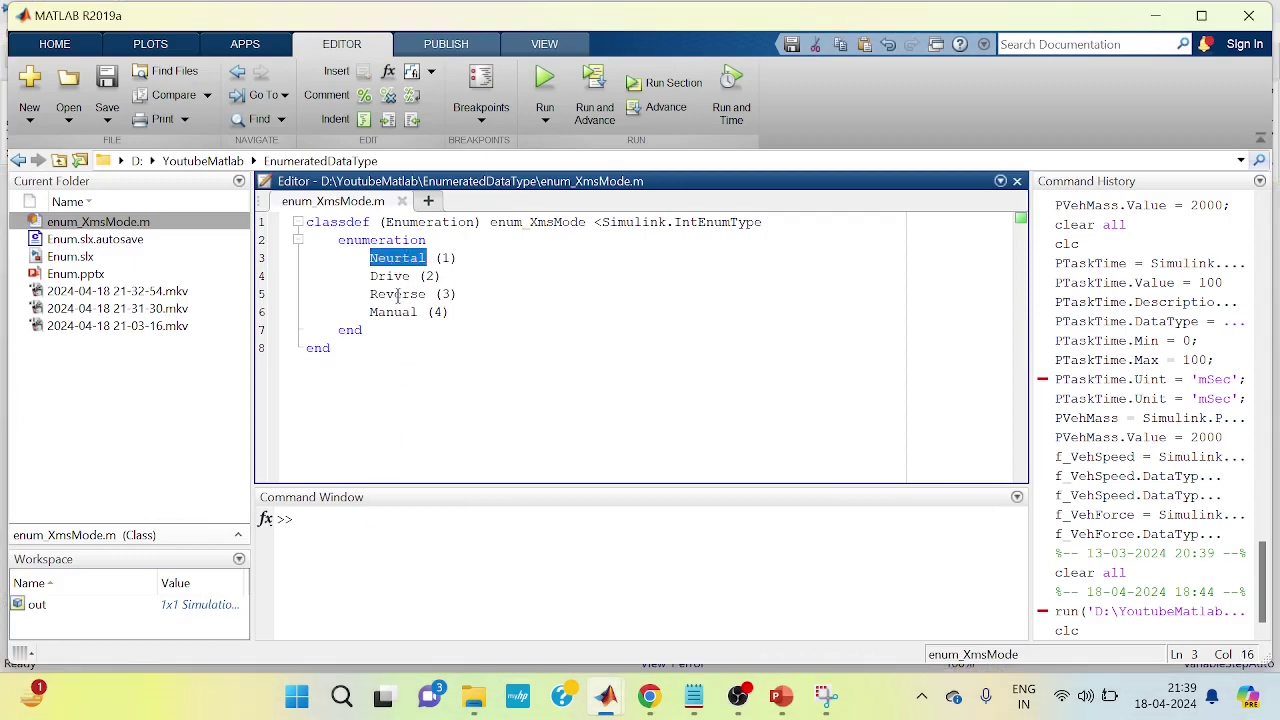
pyautogui.click(452, 392)
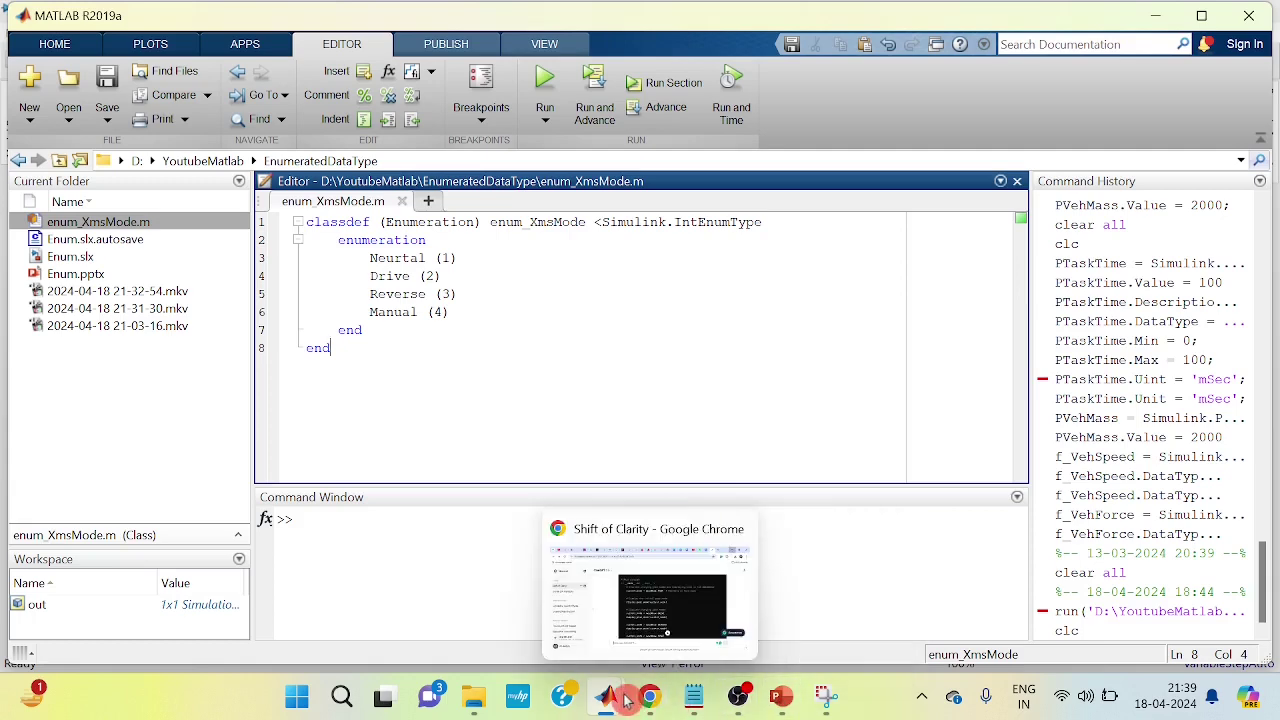
# - Change the Constant value to enum_XmsMode.Neurtal and apply
pyautogui.click(577, 620)
pyautogui.click(425, 232)
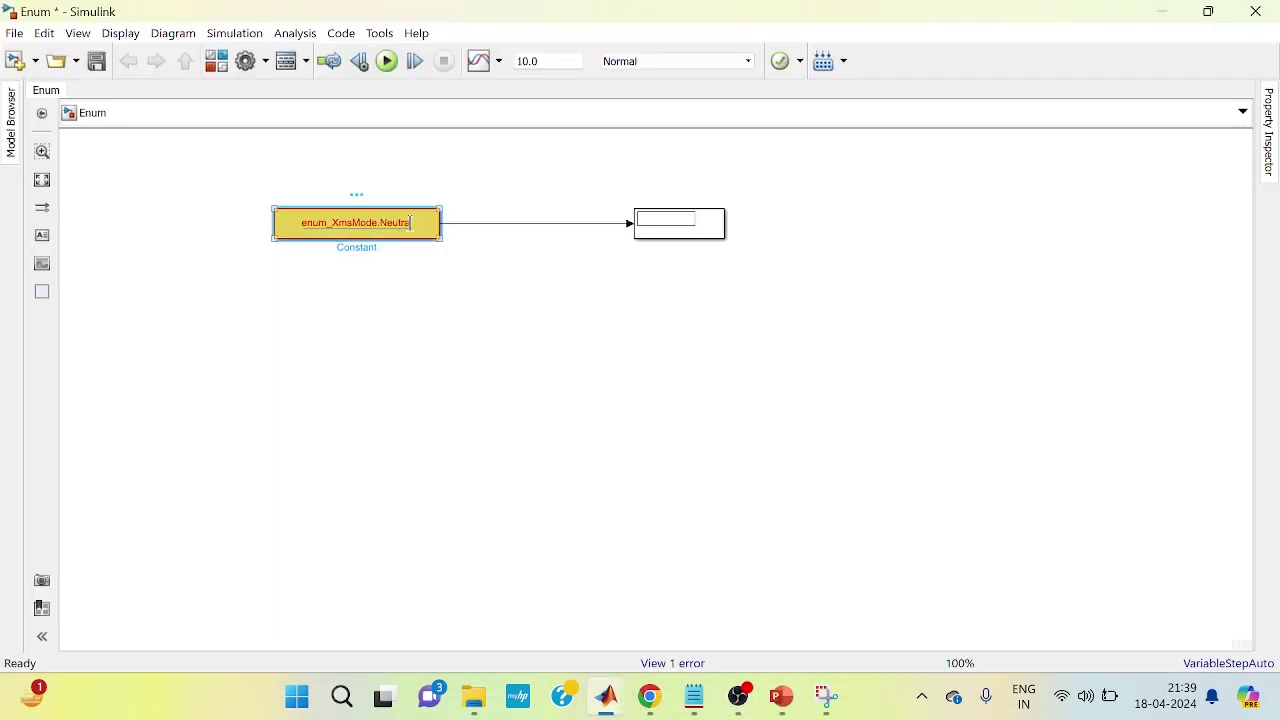
pyautogui.doubleClick(420, 232)
pyautogui.click(567, 240)
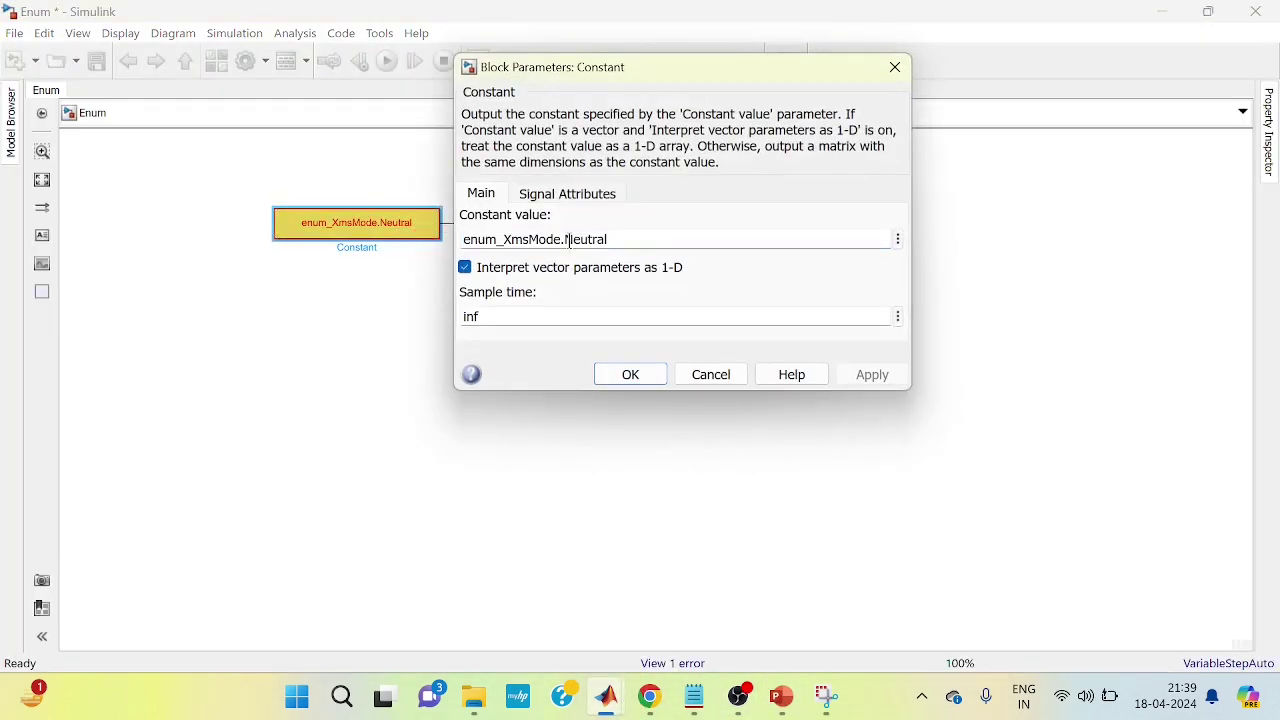
pyautogui.moveTo(567, 240); pyautogui.dragTo(646, 241)
pyautogui.write('Neurtal')
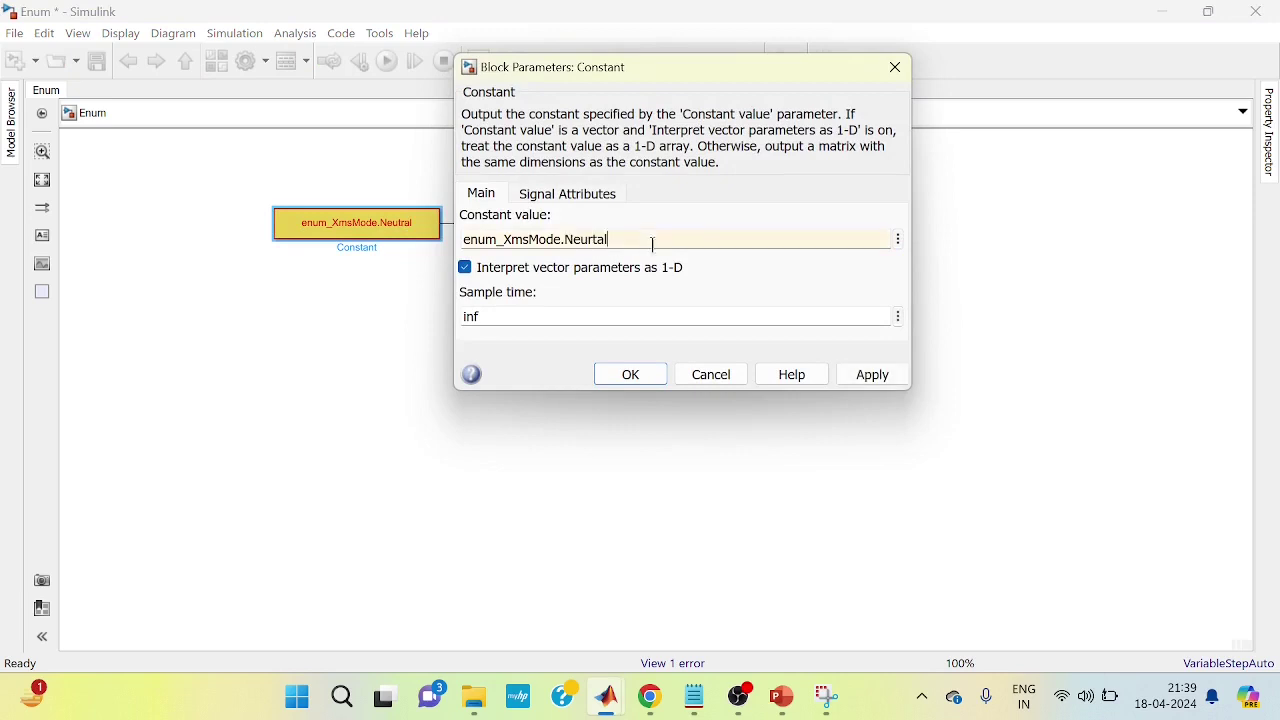
pyautogui.click(873, 383)
pyautogui.click(647, 377)
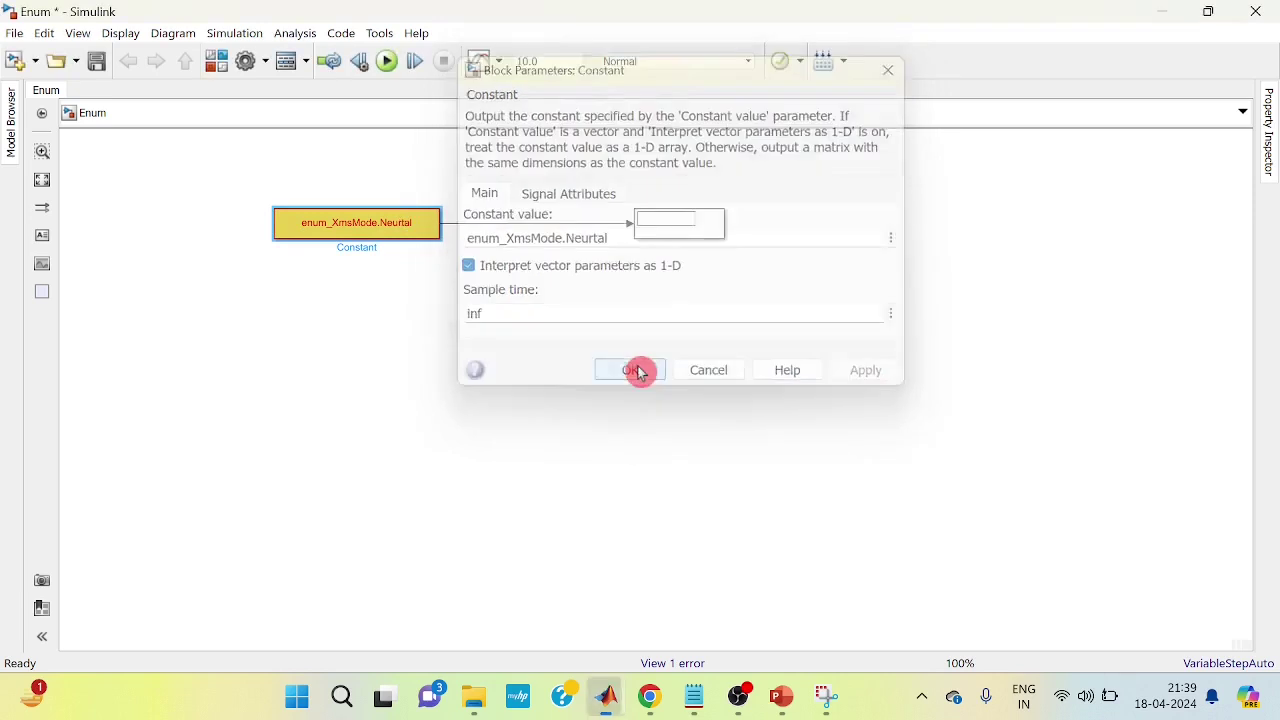
# - Run the simulation so the Display reads Neurtal, then return to the class file
pyautogui.click(387, 61)
pyautogui.click(538, 277)
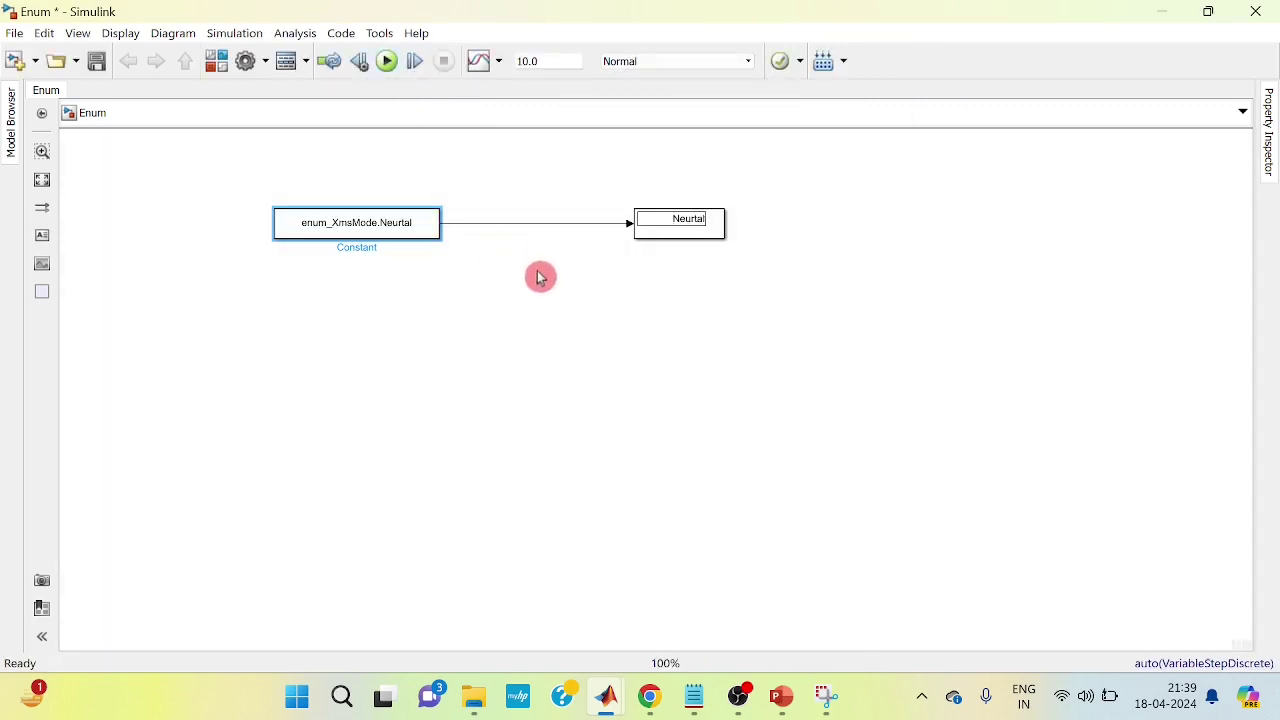
pyautogui.click(662, 254)
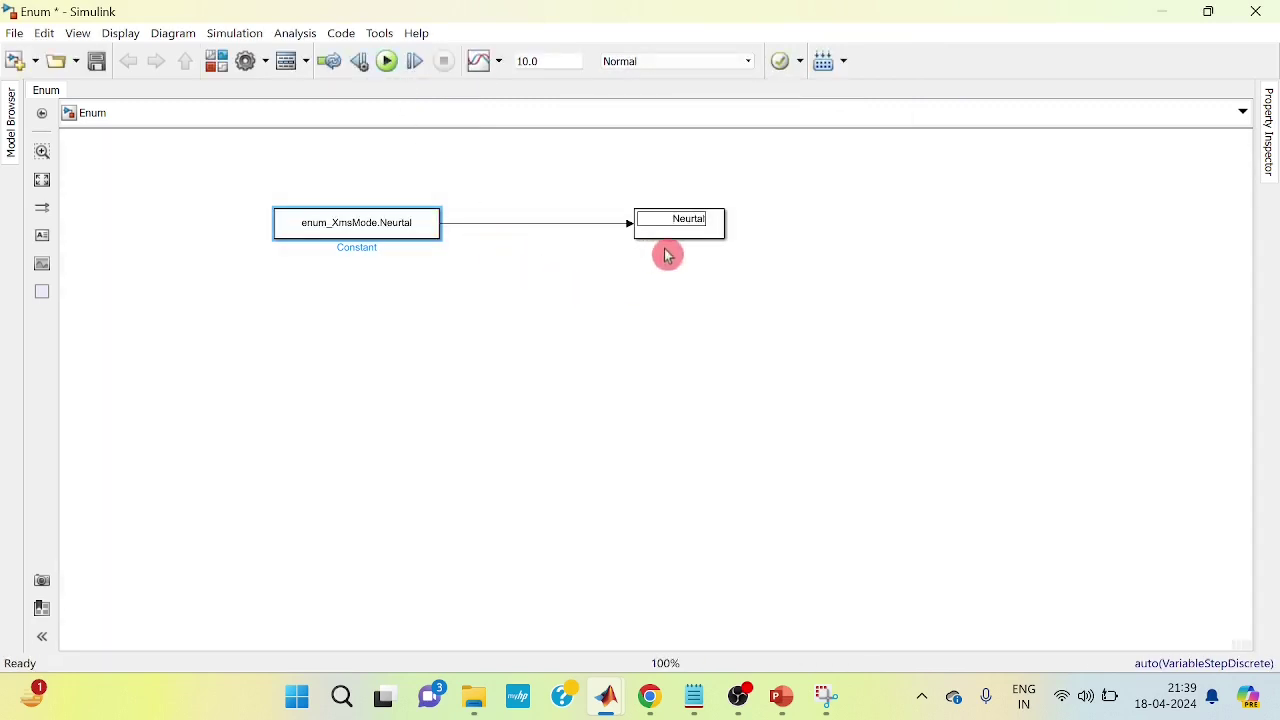
pyautogui.click(447, 281)
pyautogui.click(668, 669)
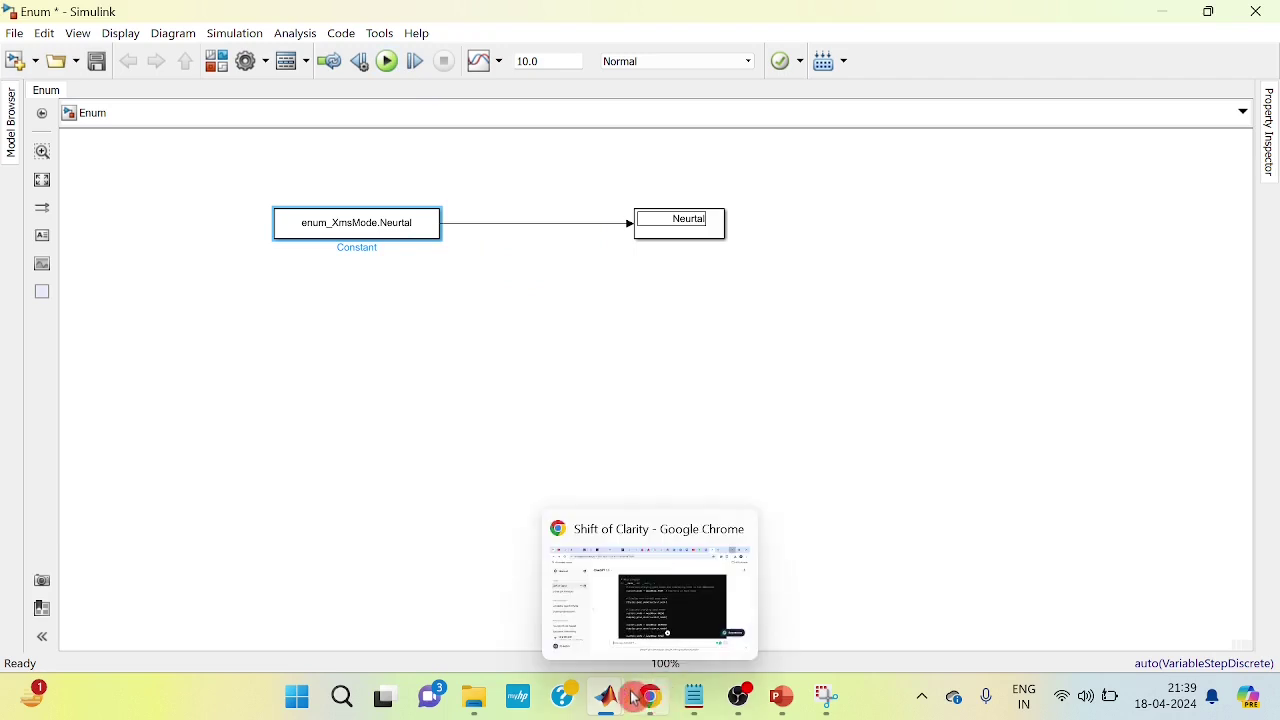
pyautogui.click(565, 598)
pyautogui.moveTo(606, 696)
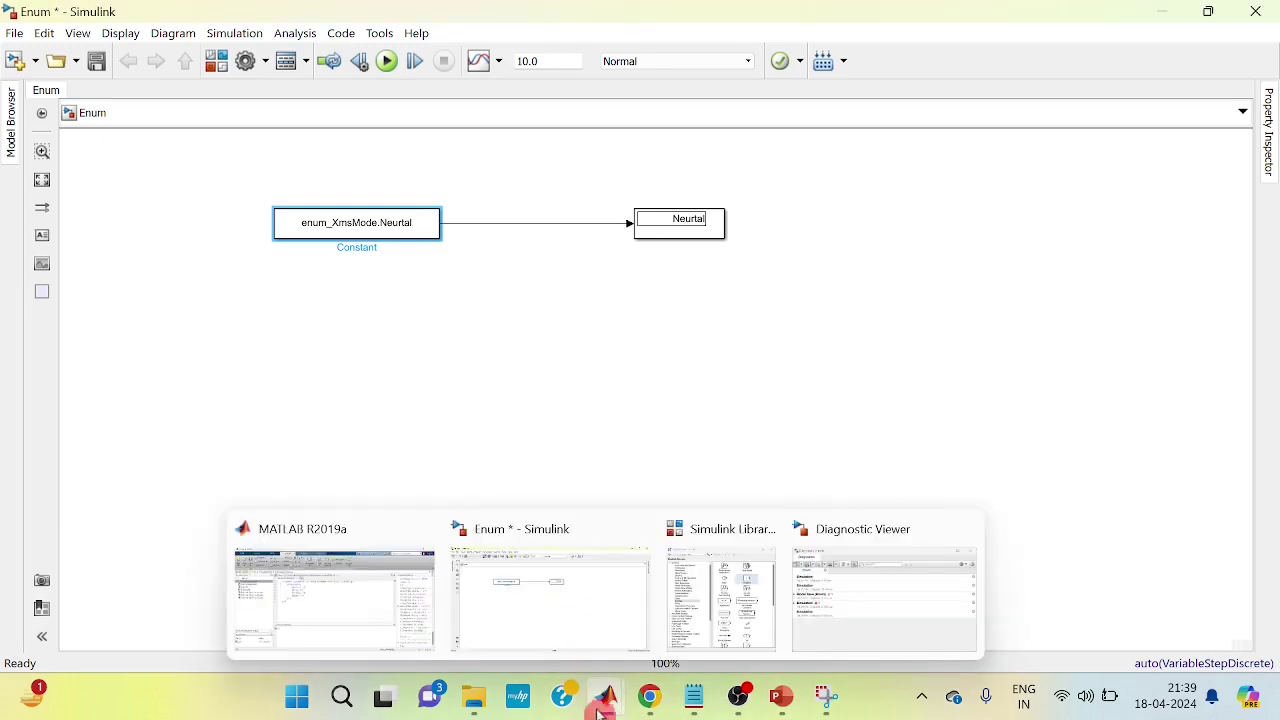
pyautogui.click(350, 605)
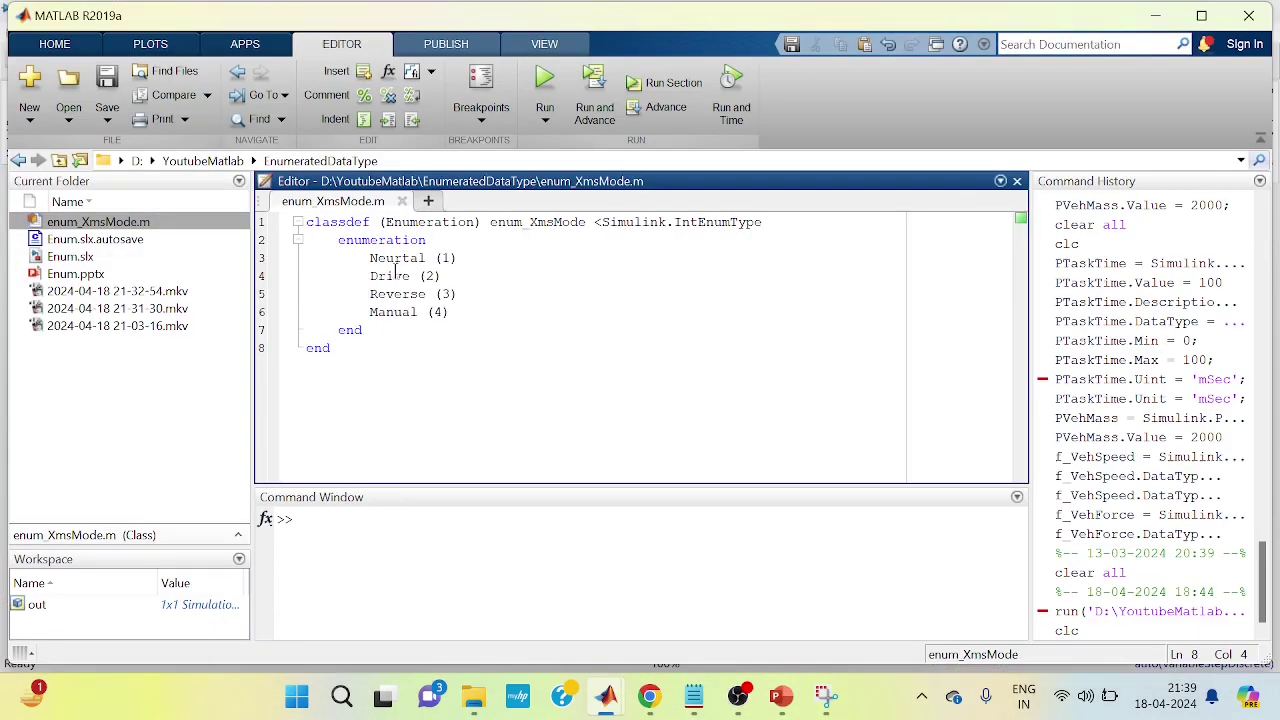
# - Correct the member name Neurtal to Neutral in the class file
pyautogui.click(396, 258)
pyautogui.press('BackSpace')
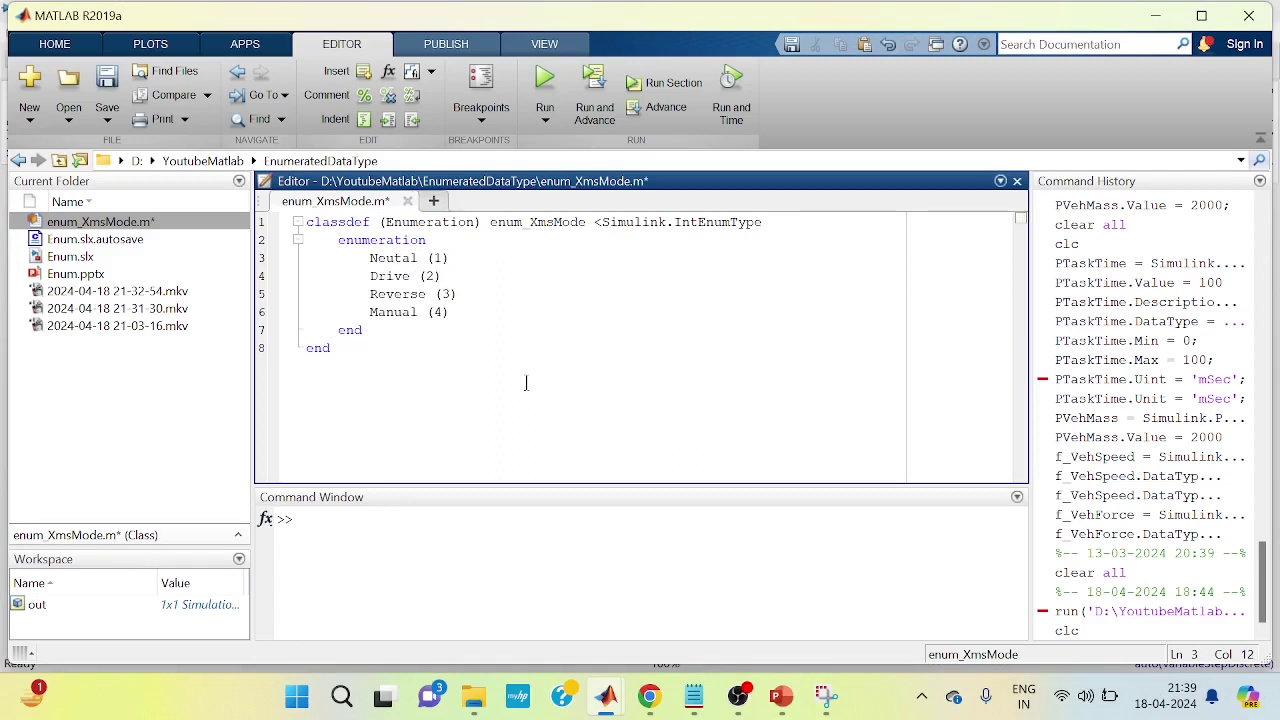
pyautogui.write('r')
pyautogui.doubleClick(409, 258)
pyautogui.hotkey('ctrl', 'c')
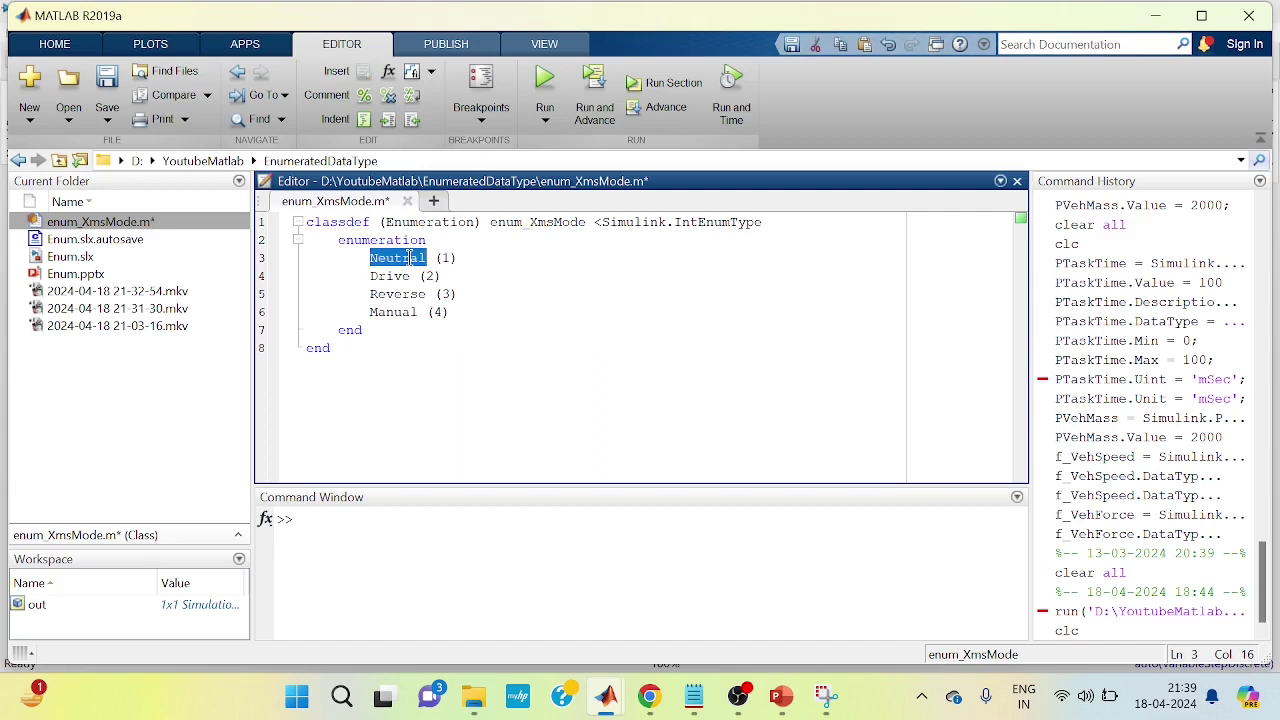
pyautogui.moveTo(606, 697)
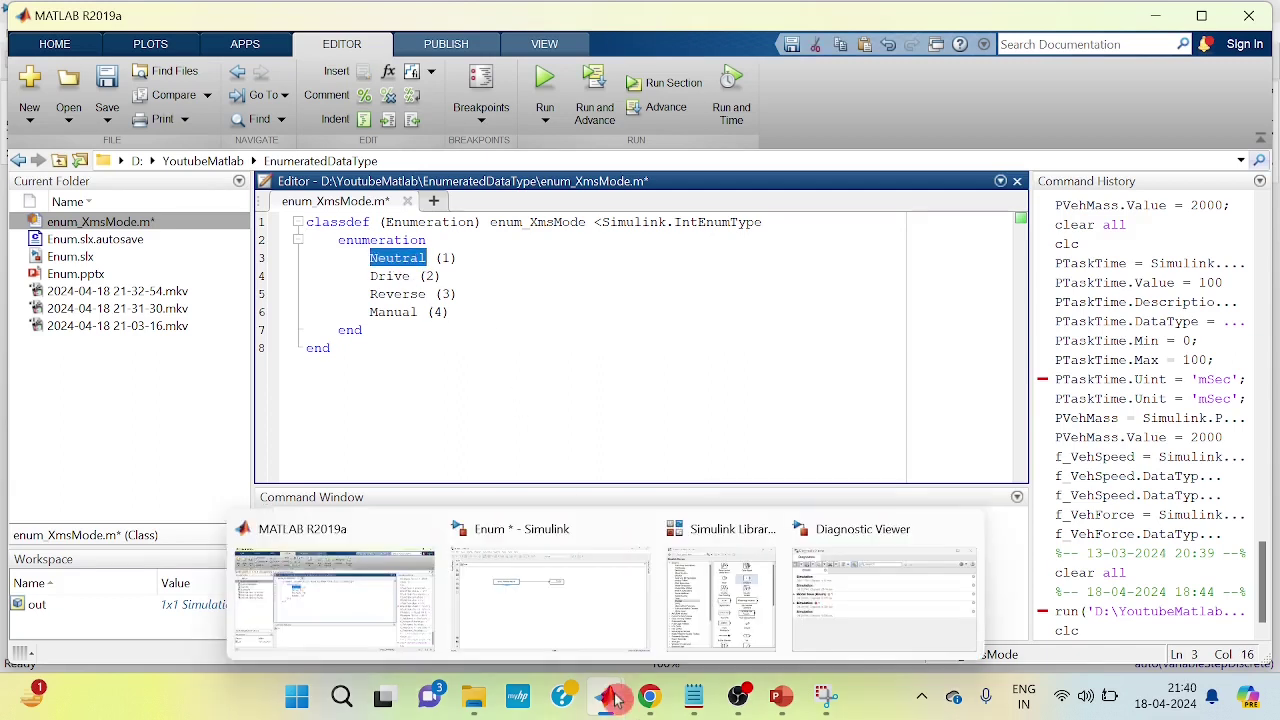
# - Edit the Constant block's text to enum_XmsMode.Neutral
pyautogui.click(594, 628)
pyautogui.click(409, 226)
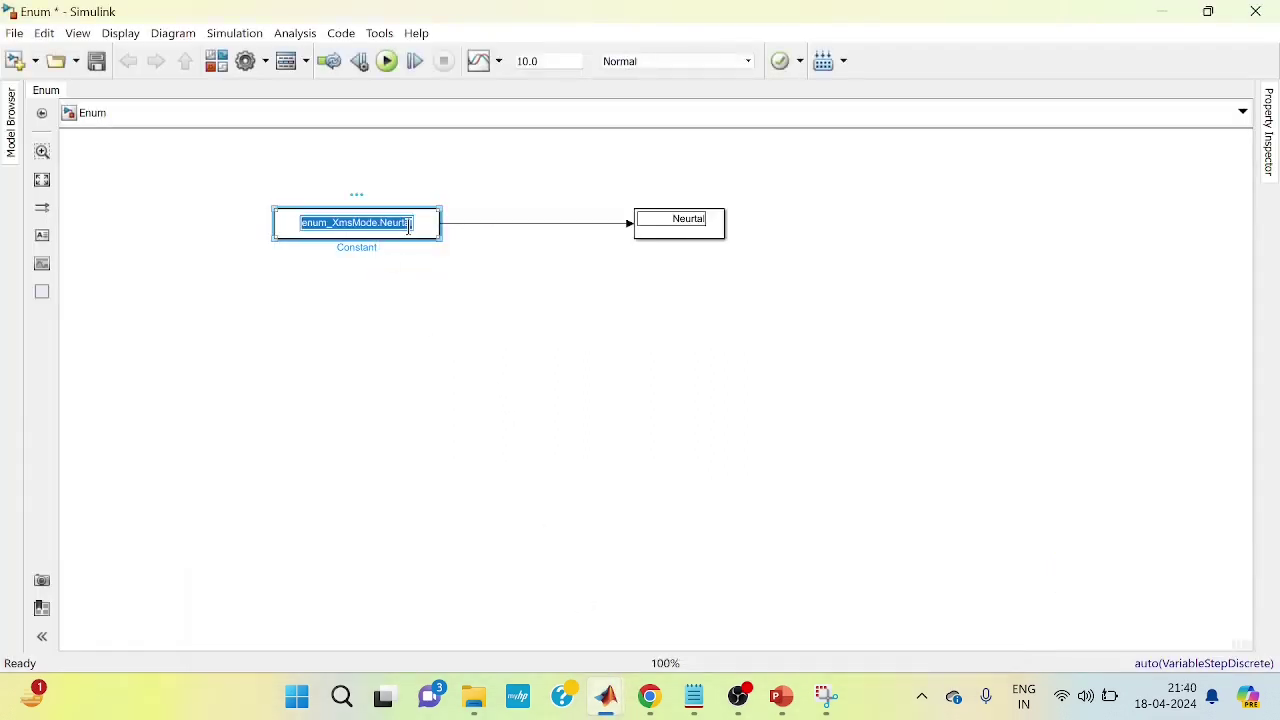
pyautogui.doubleClick(398, 222)
pyautogui.hotkey('ctrl', 'v')
pyautogui.click(453, 349)
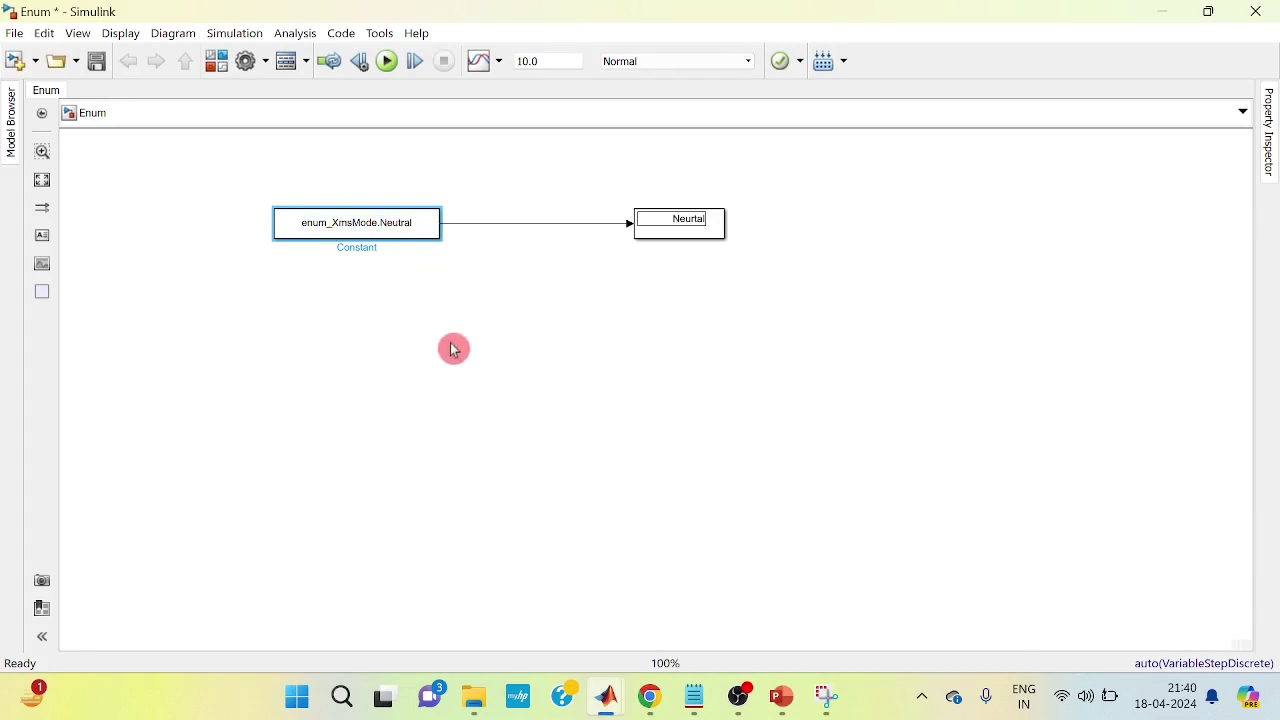
# - Step the simulation so the Display shows Neutral, then stop it
pyautogui.click(418, 62)
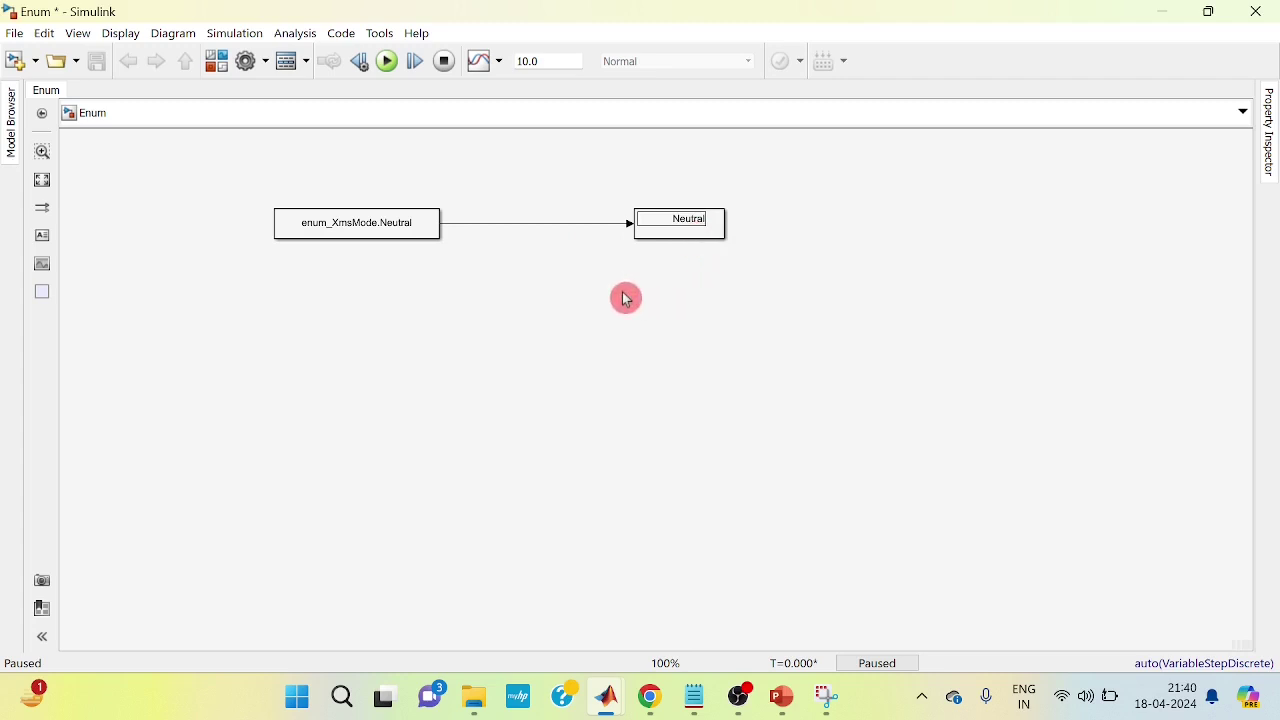
pyautogui.click(444, 62)
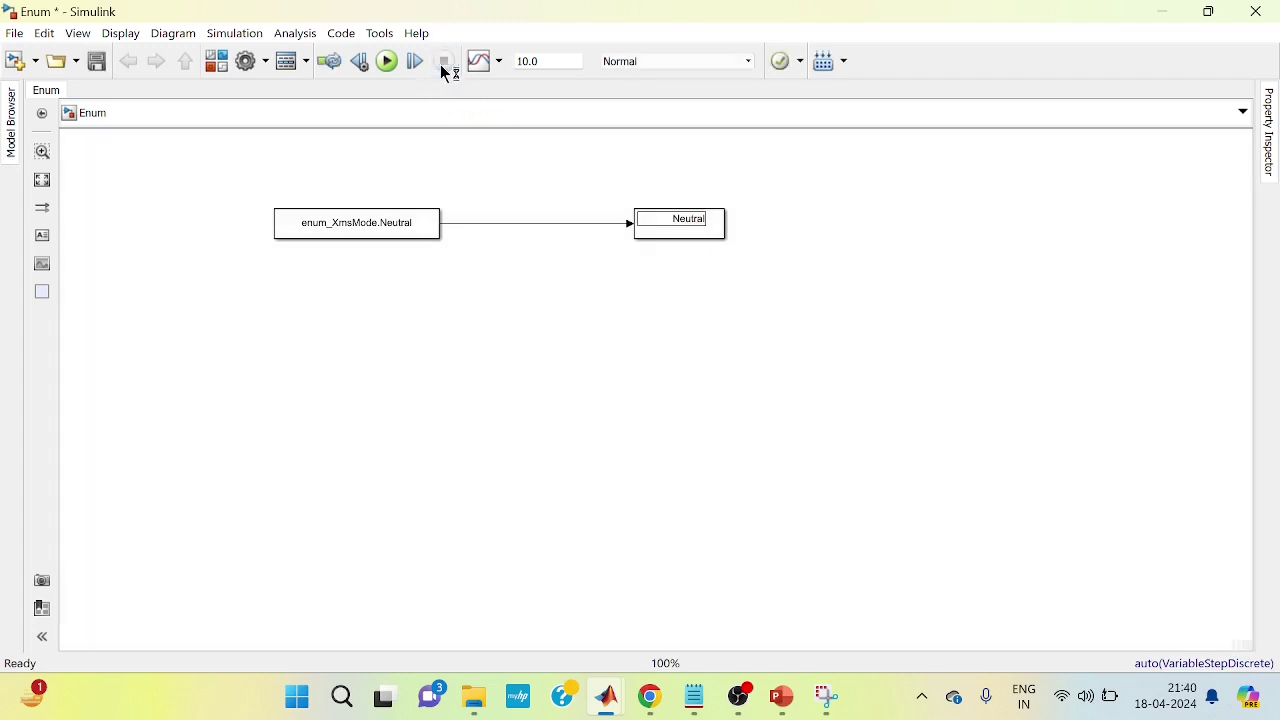
pyautogui.click(561, 295)
pyautogui.click(536, 271)
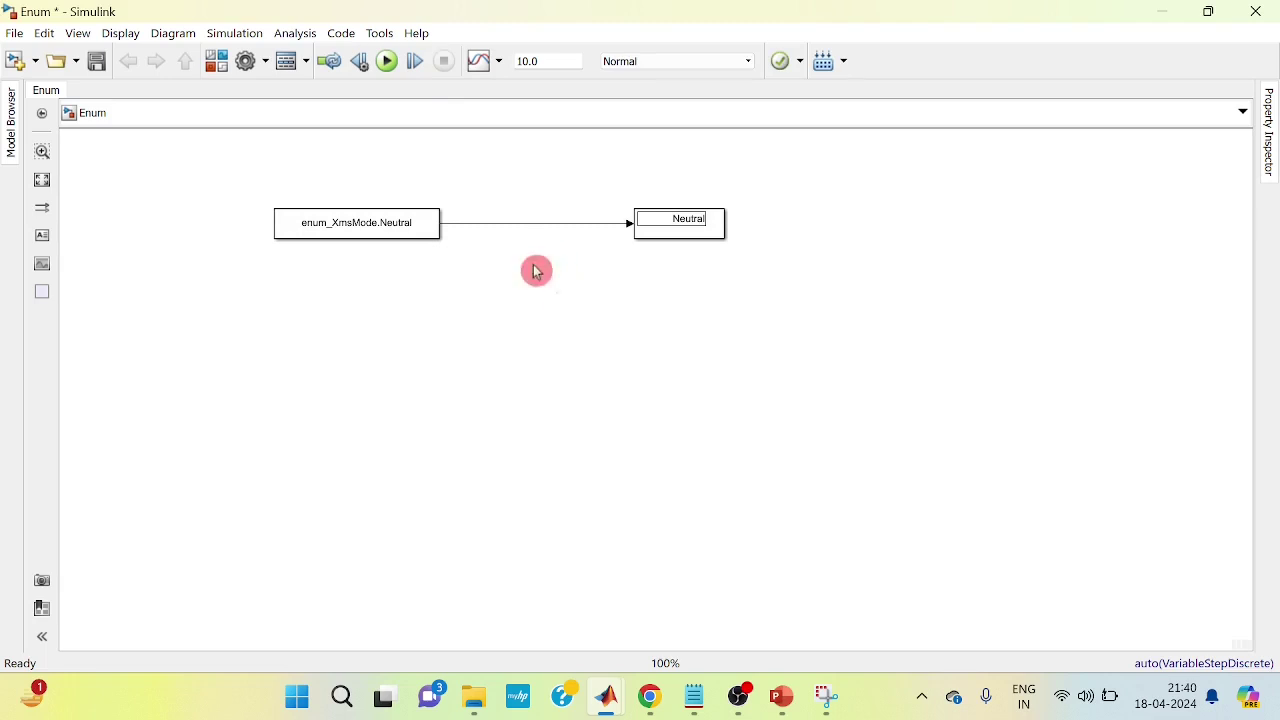
pyautogui.click(586, 254)
pyautogui.click(337, 177)
# - Add a Data Type Conversion block from the Constant to a second Display
pyautogui.click(539, 270)
pyautogui.click(217, 68)
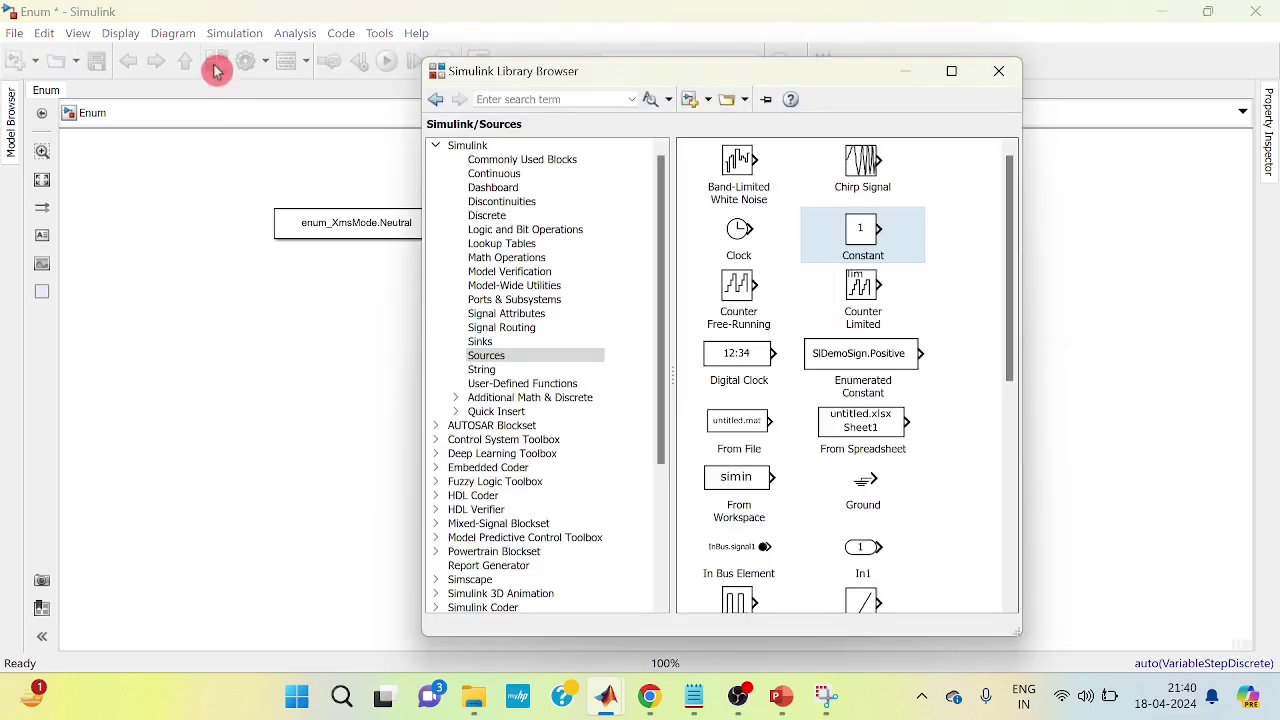
pyautogui.click(522, 318)
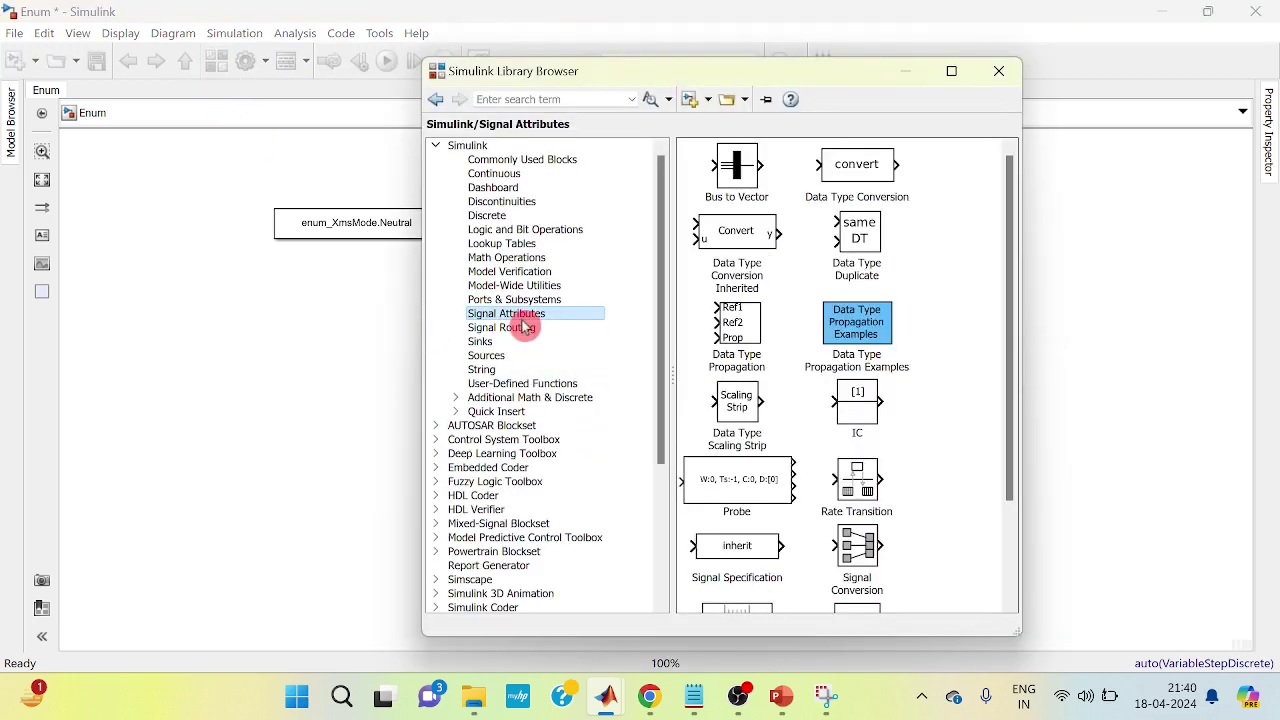
pyautogui.moveTo(856, 165)
pyautogui.mouseDown()
pyautogui.moveTo(1094, 277)
pyautogui.moveTo(772, 390)
pyautogui.moveTo(592, 310)
pyautogui.moveTo(497, 230)
pyautogui.mouseUp()
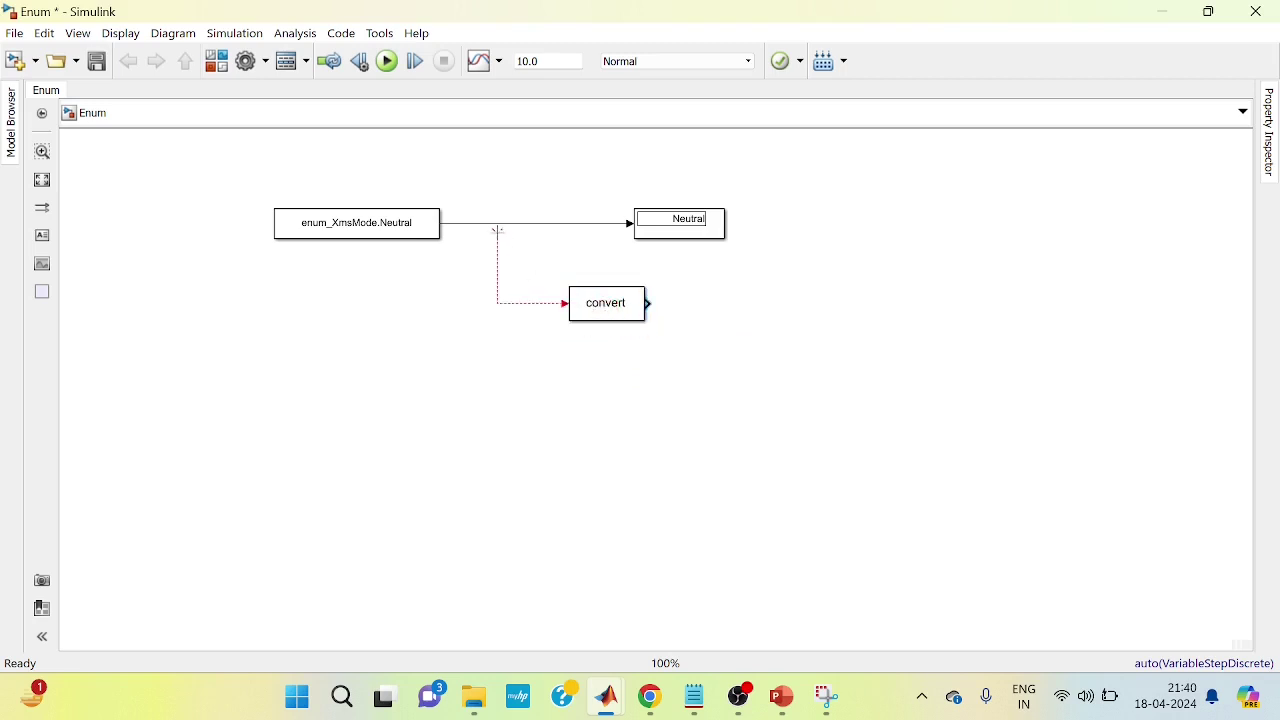
pyautogui.moveTo(697, 229)
pyautogui.mouseDown()
pyautogui.moveTo(757, 234)
pyautogui.moveTo(745, 318)
pyautogui.moveTo(684, 305)
pyautogui.mouseUp()
# - Step the simulation so the second Display shows the integer 1 for Neutral
pyautogui.click(413, 63)
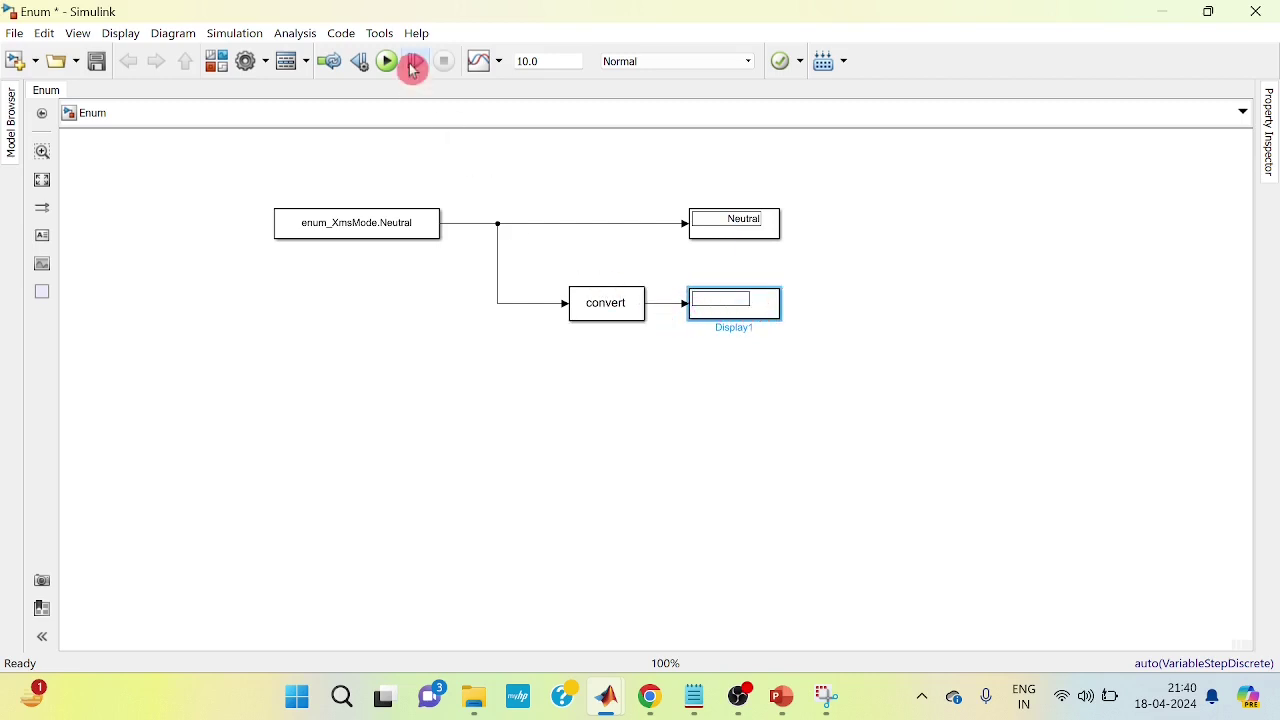
pyautogui.click(752, 314)
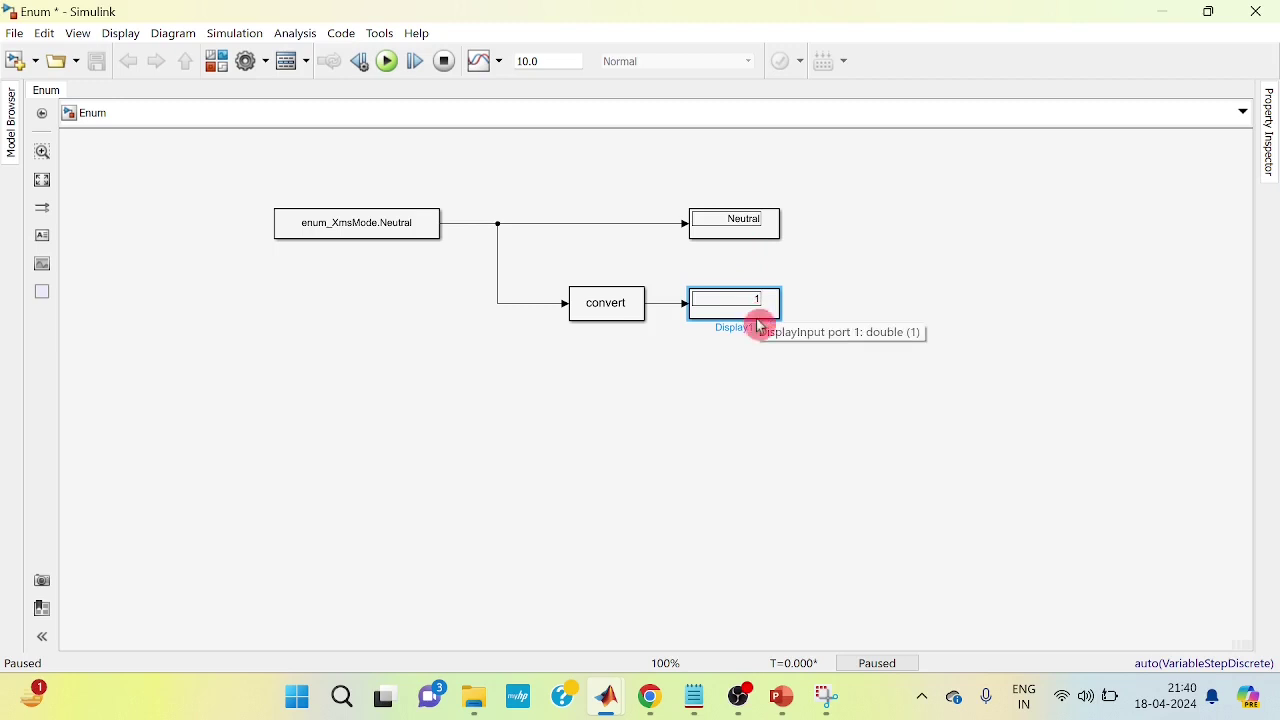
pyautogui.click(755, 314)
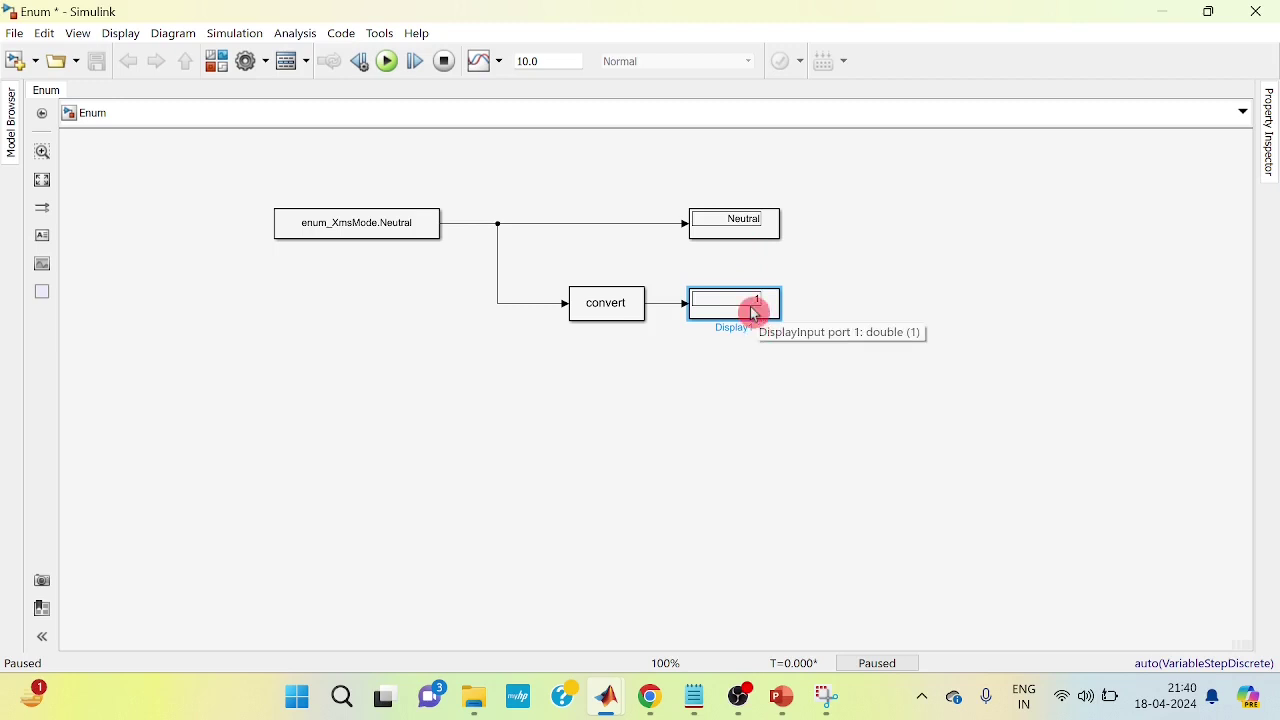
pyautogui.doubleClick(426, 232)
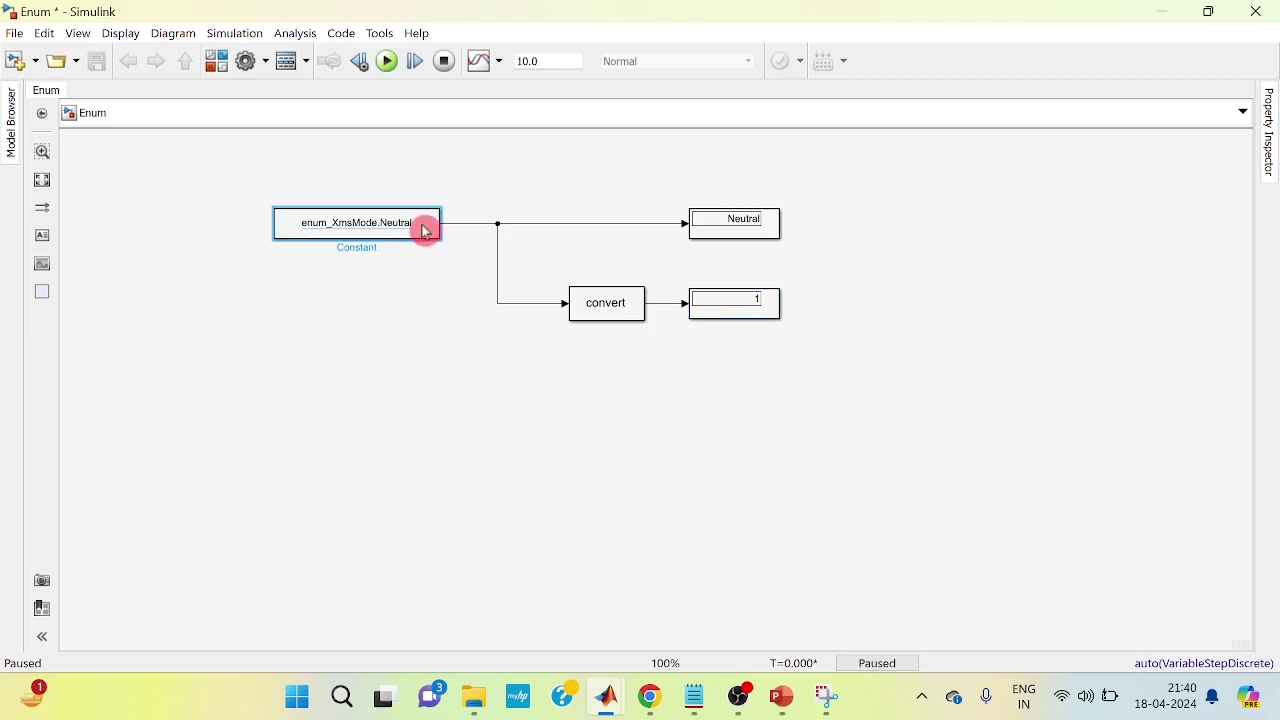
# - Set the Constant value to enum_XmsMode.Drive and step forward so the displays read Drive and 2
pyautogui.click(617, 238)
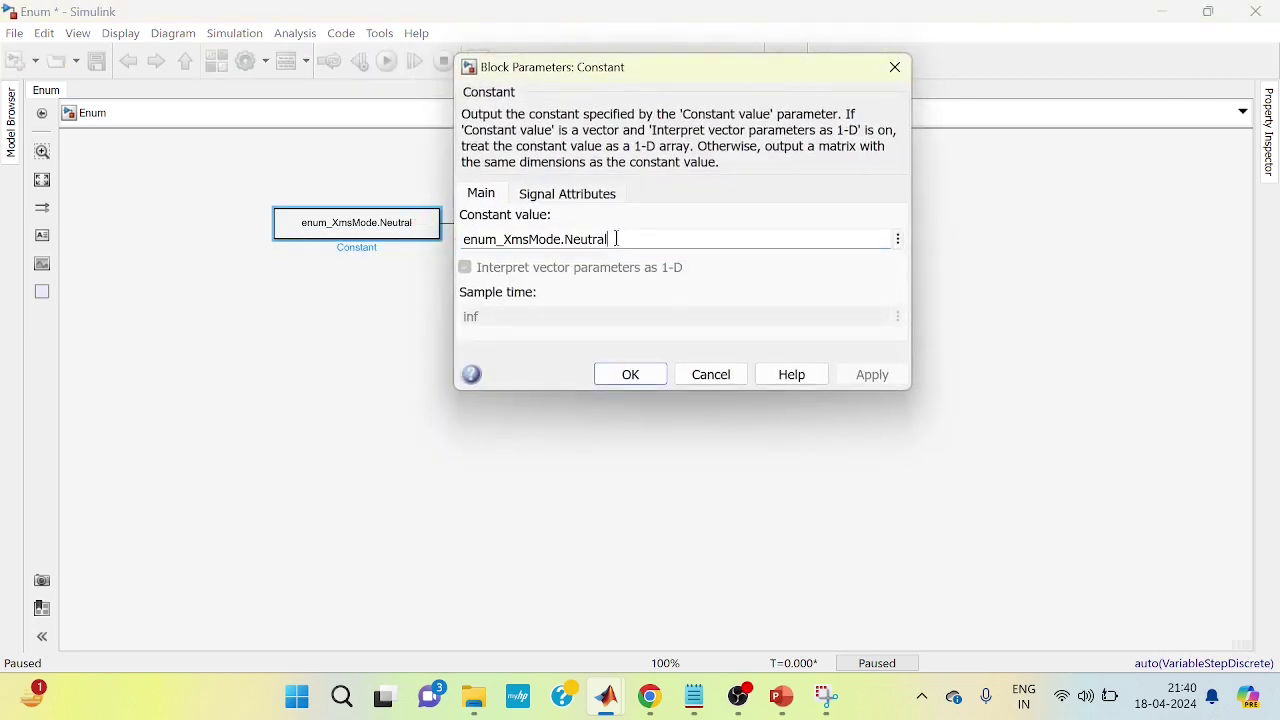
pyautogui.press('BackSpace')
pyautogui.press('BackSpace')
pyautogui.press('BackSpace')
pyautogui.press('BackSpace')
pyautogui.write('Driv')
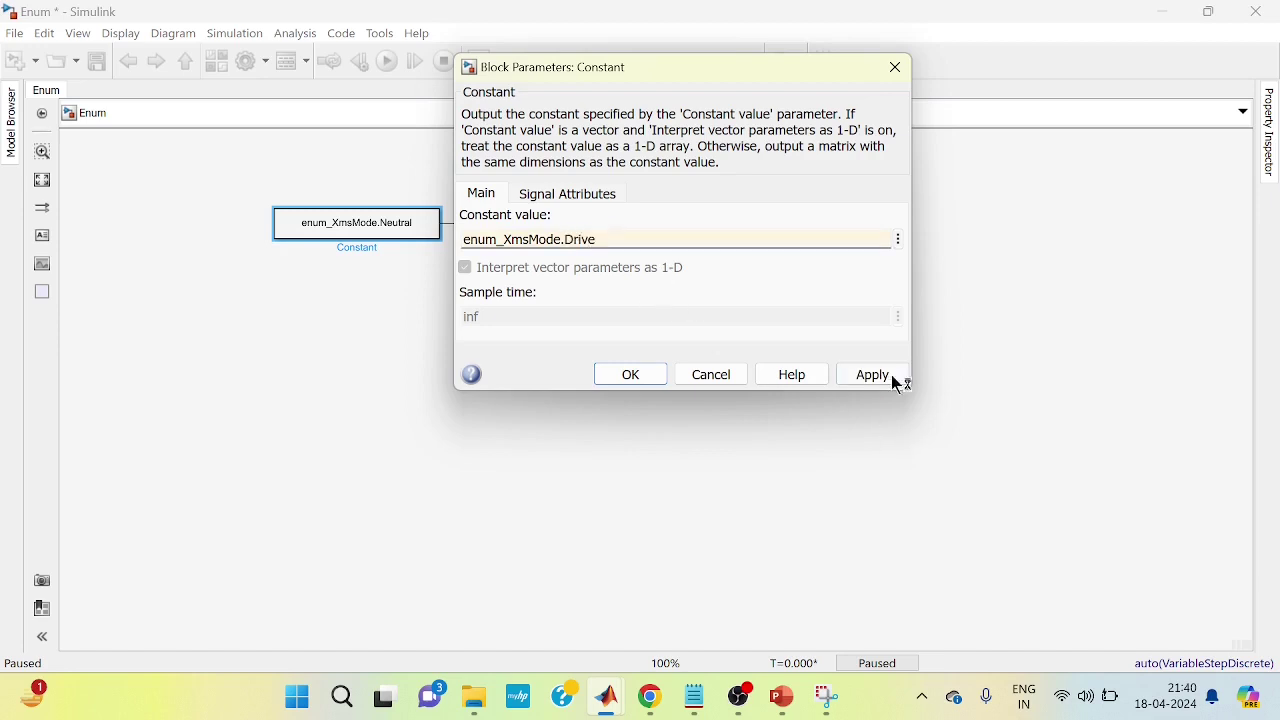
pyautogui.click(890, 378)
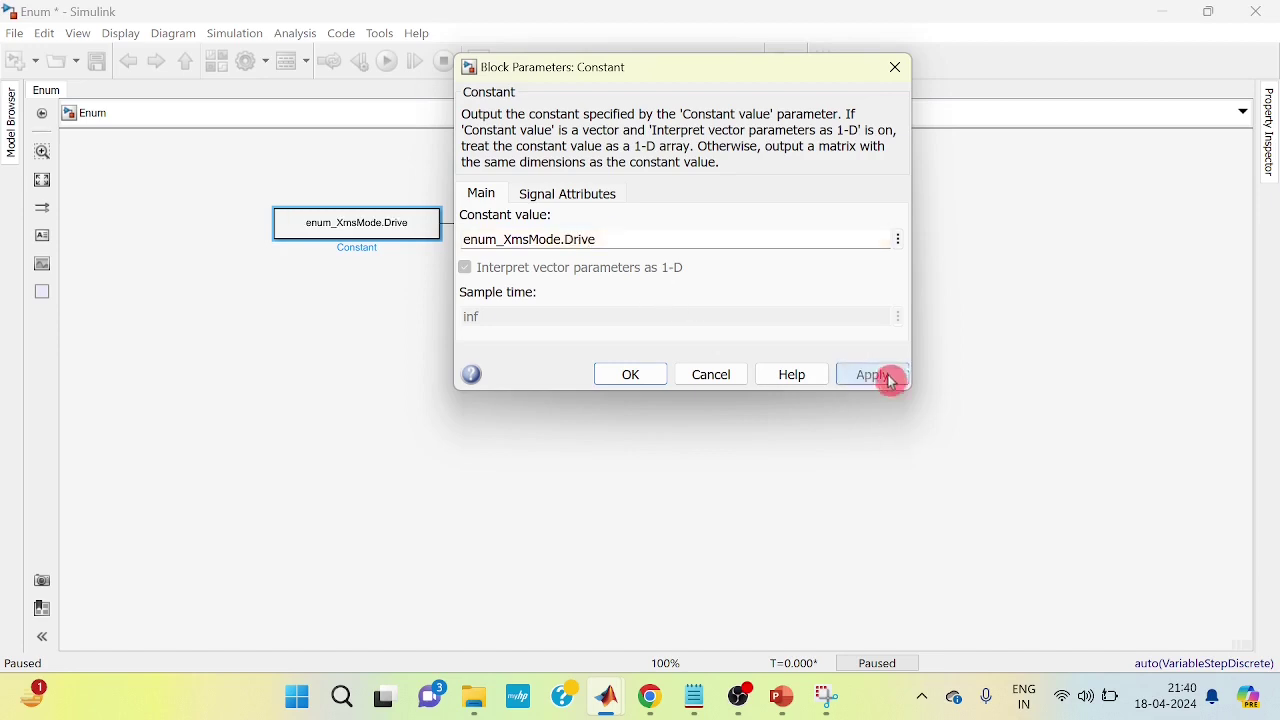
pyautogui.click(650, 378)
pyautogui.click(418, 63)
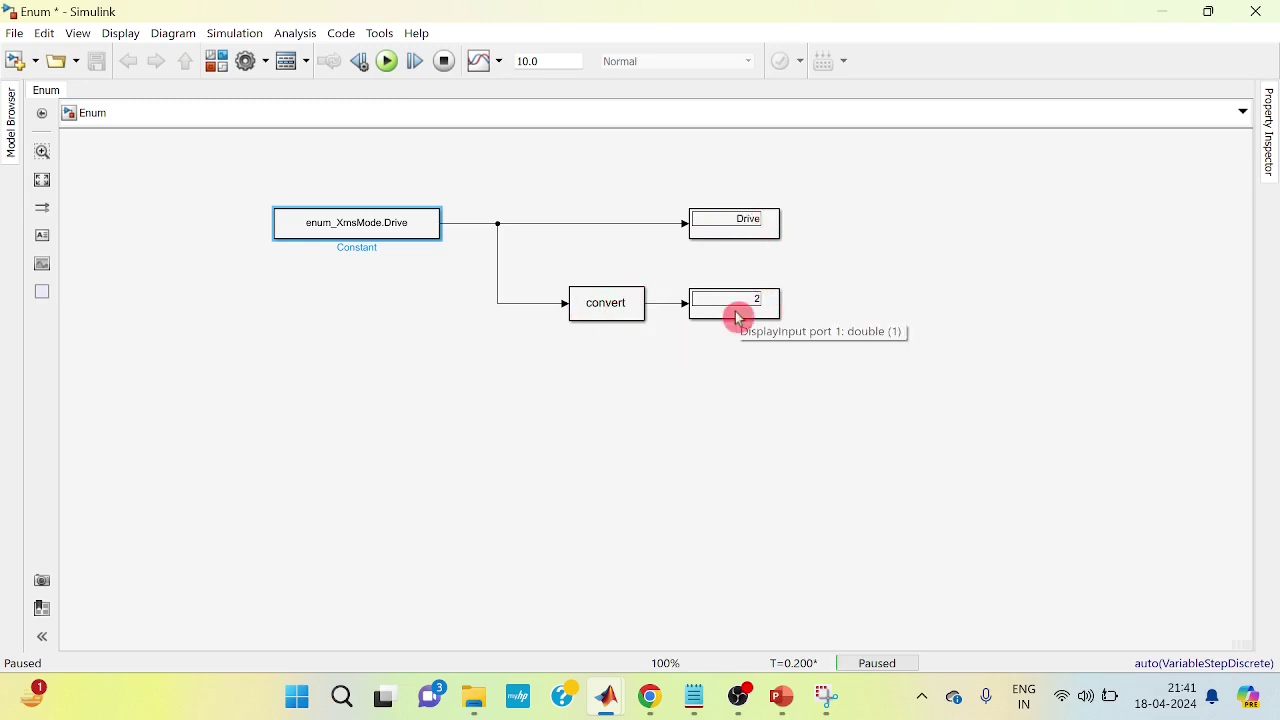
# - Edit the Constant block text in place to enum_XmsMode.Reverse and step forward to show Reverse and 3
pyautogui.click(412, 223)
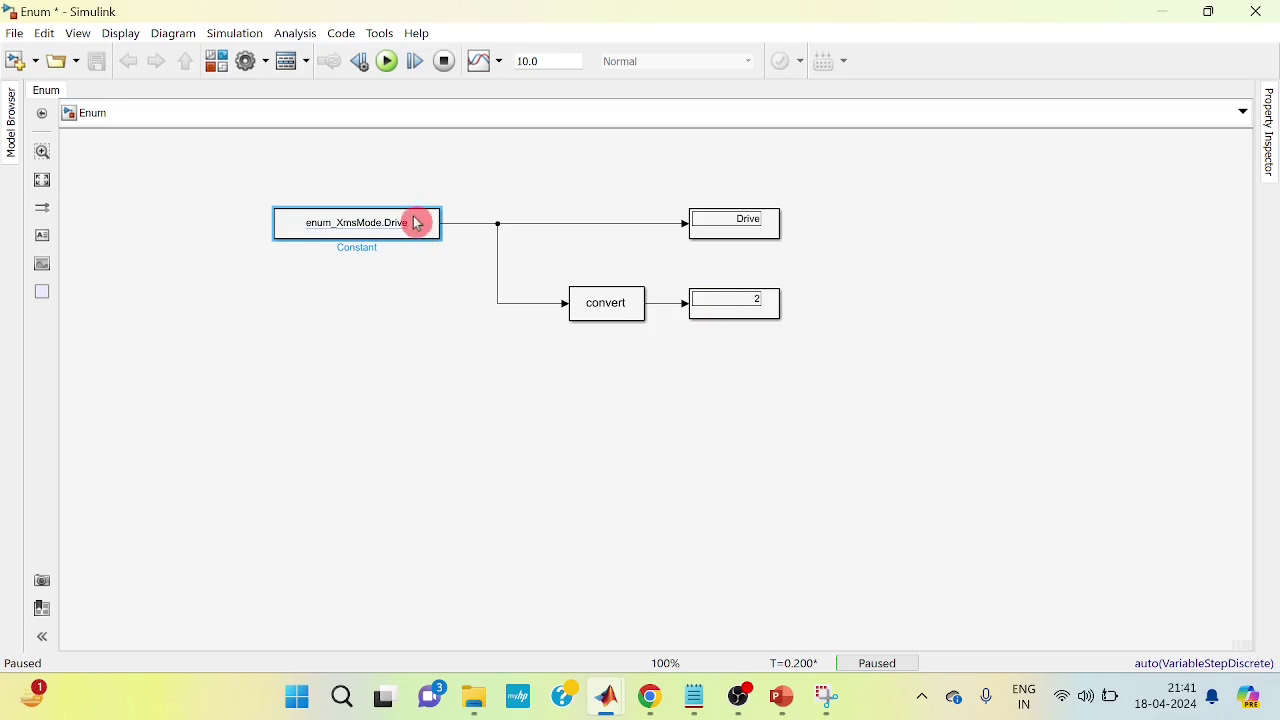
pyautogui.hotkey('ctrl', 'a')
pyautogui.click(407, 226)
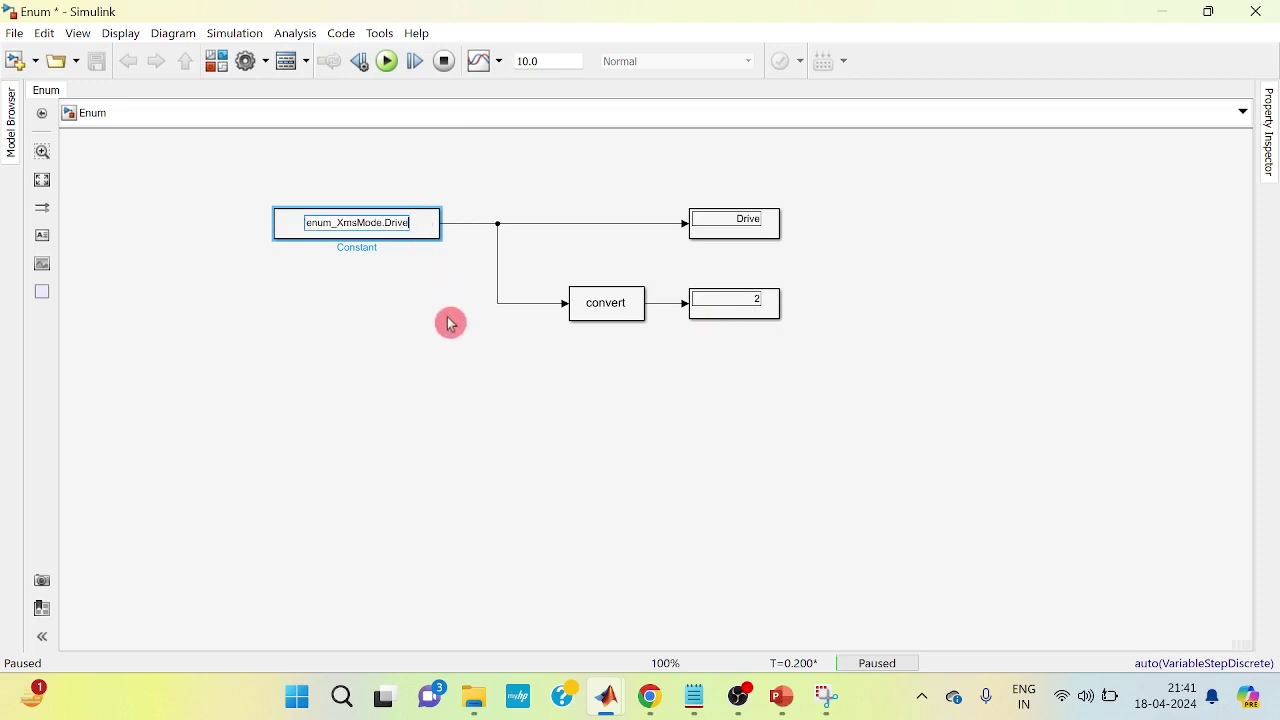
pyautogui.press('BackSpace')
pyautogui.press('BackSpace')
pyautogui.press('BackSpace')
pyautogui.press('BackSpace')
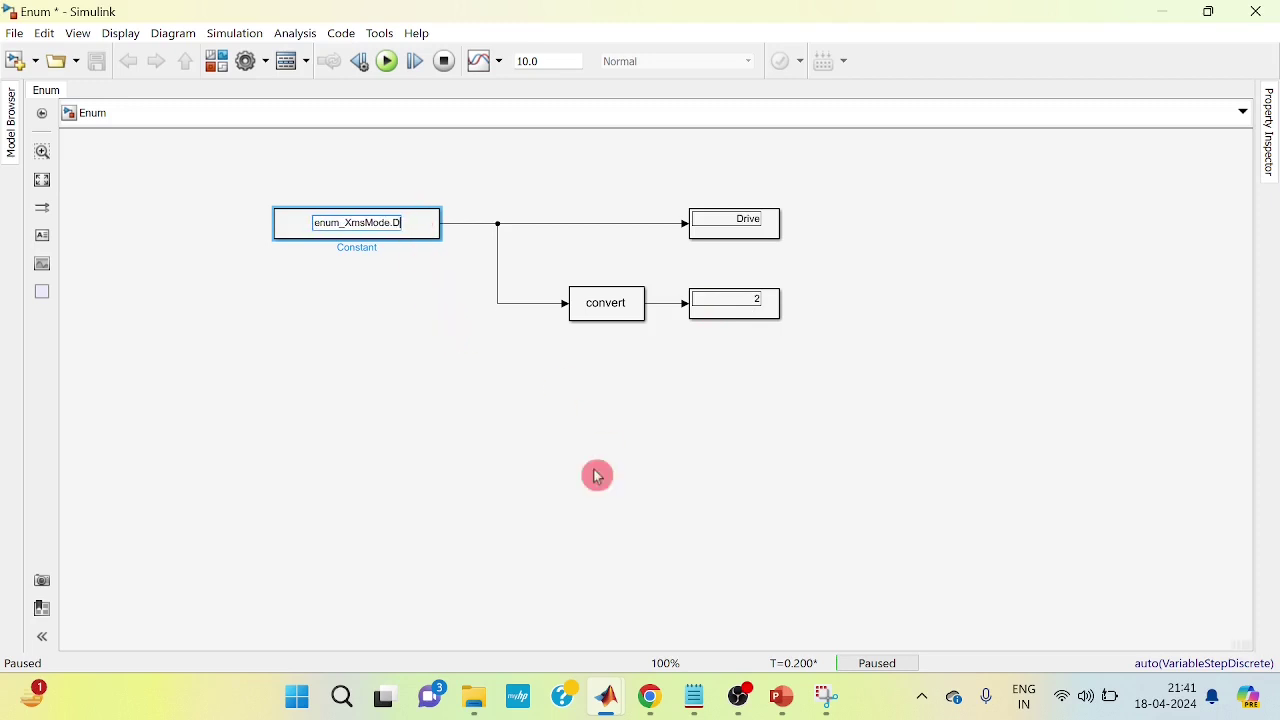
pyautogui.press('BackSpace')
pyautogui.write('Rev')
pyautogui.write('erse')
pyautogui.click(598, 478)
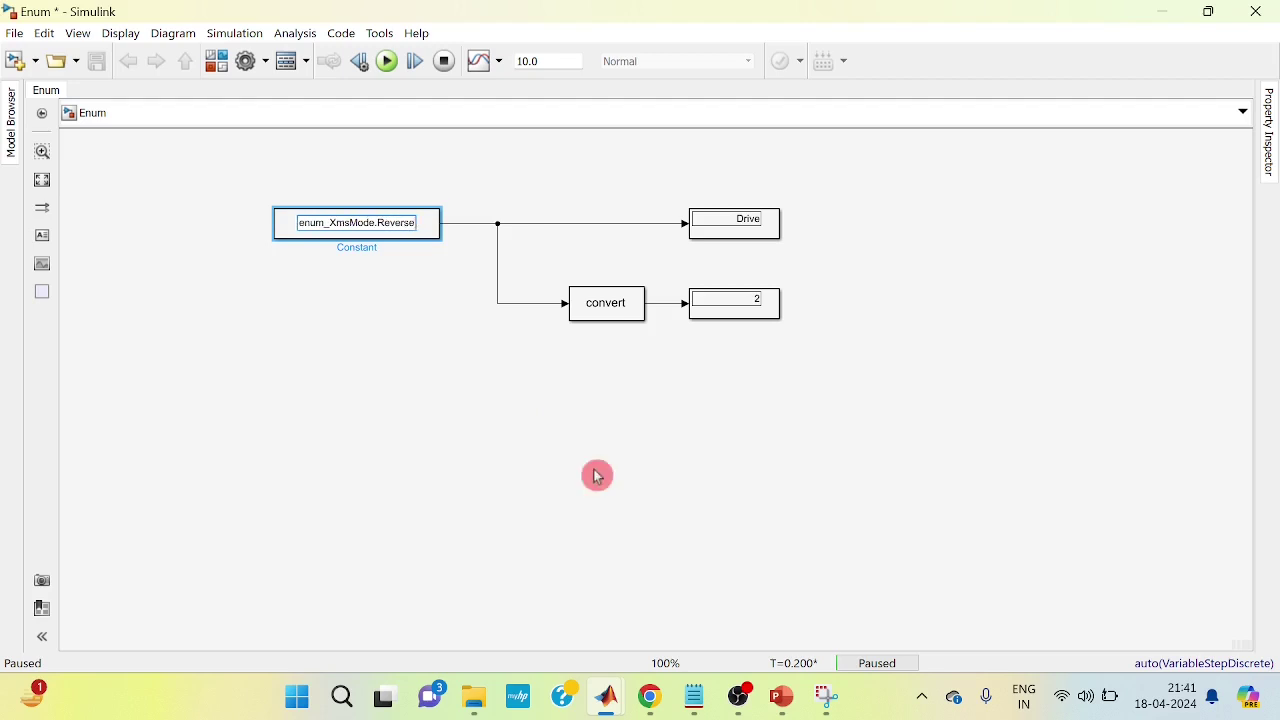
pyautogui.click(418, 66)
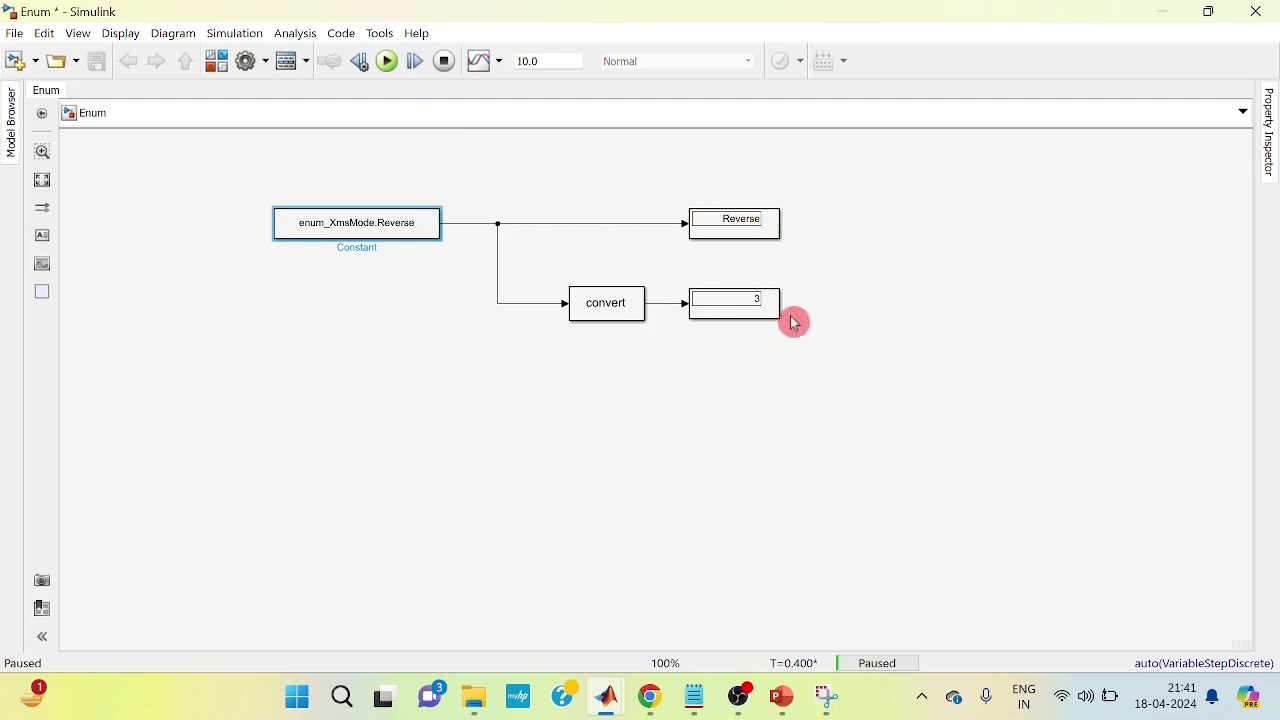
# - Change the Constant parameter to enum_XmsMode.Manual and step forward so the displays read Manual and 4
pyautogui.click(420, 233)
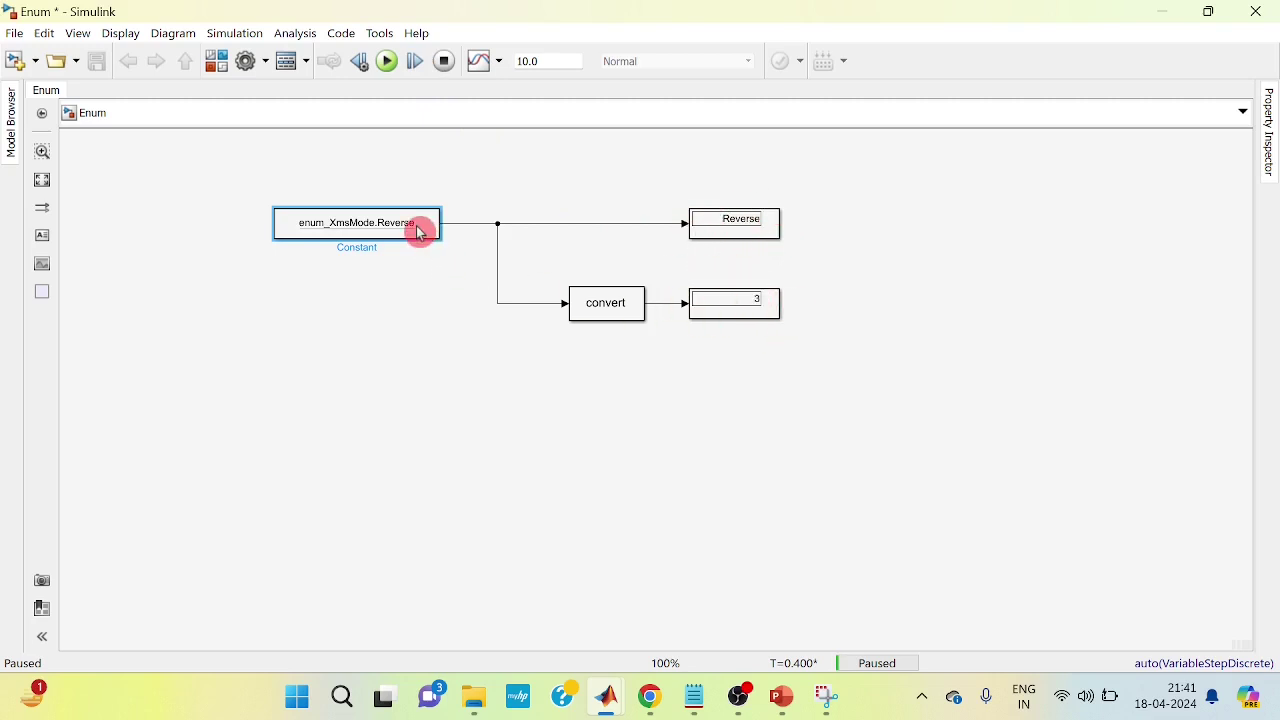
pyautogui.doubleClick(413, 227)
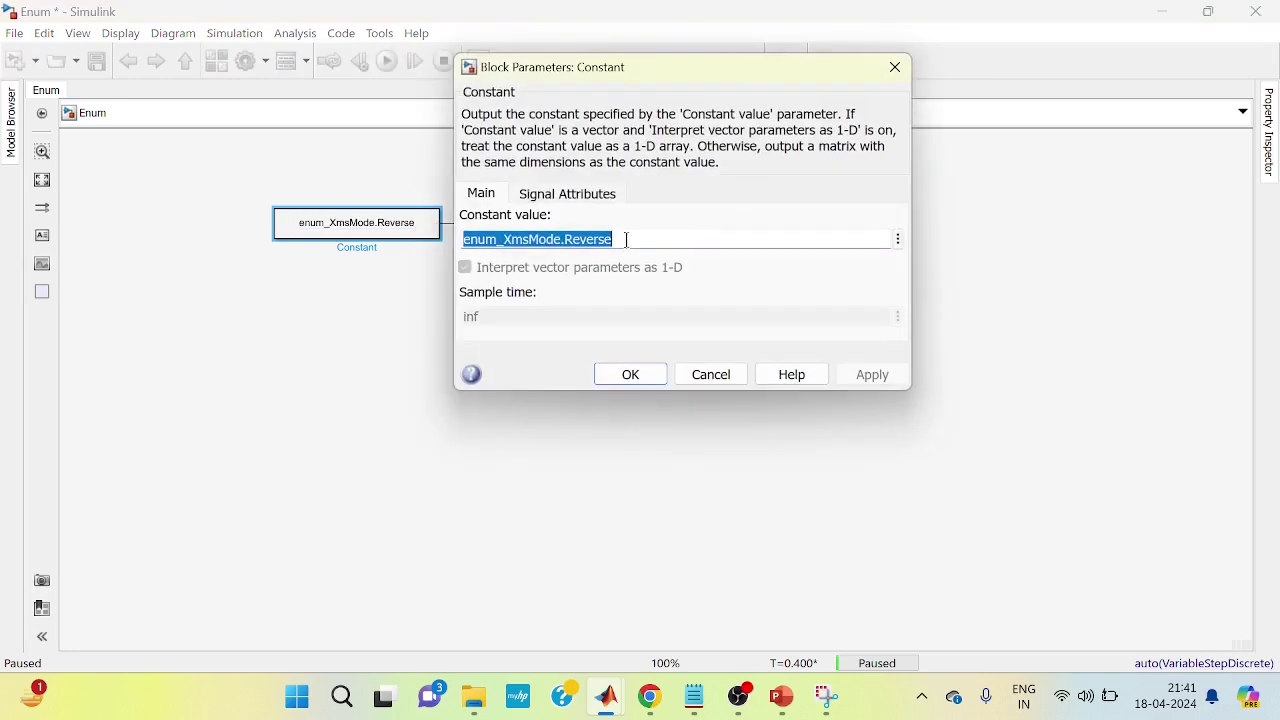
pyautogui.click(630, 239)
pyautogui.press('BackSpace')
pyautogui.press('BackSpace')
pyautogui.press('BackSpace')
pyautogui.press('BackSpace')
pyautogui.write('Manual')
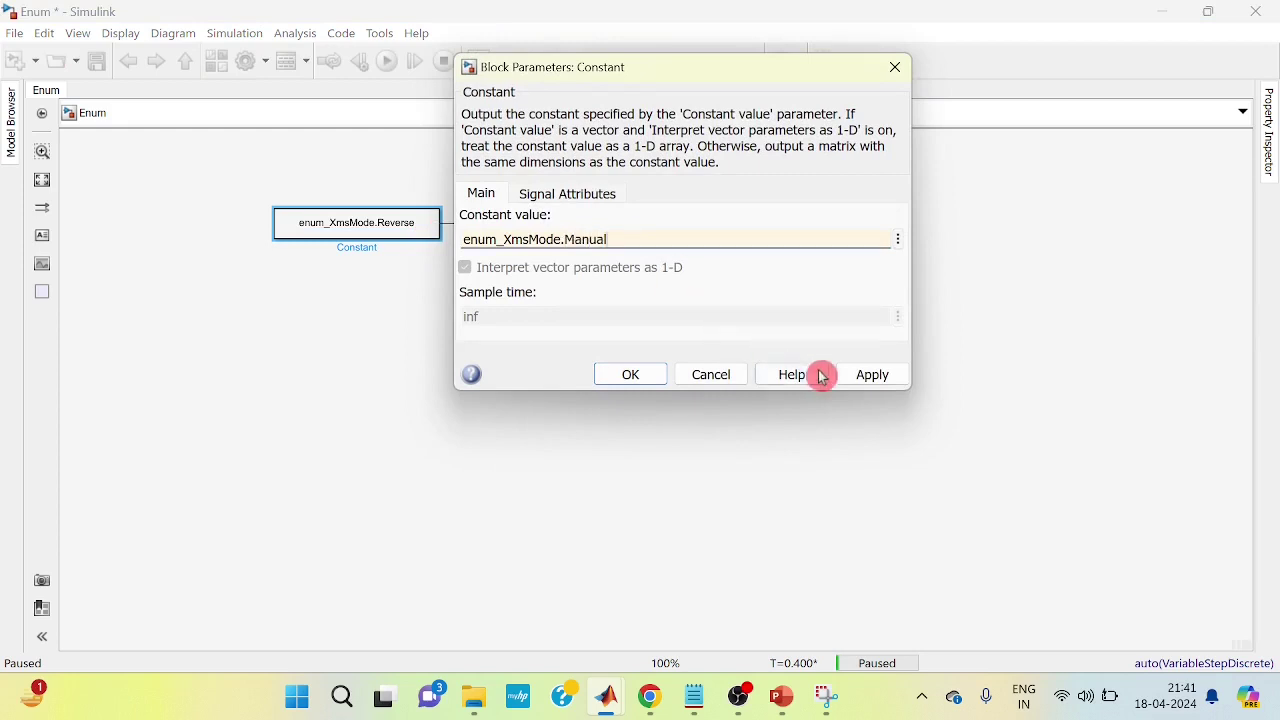
pyautogui.click(871, 377)
pyautogui.click(625, 378)
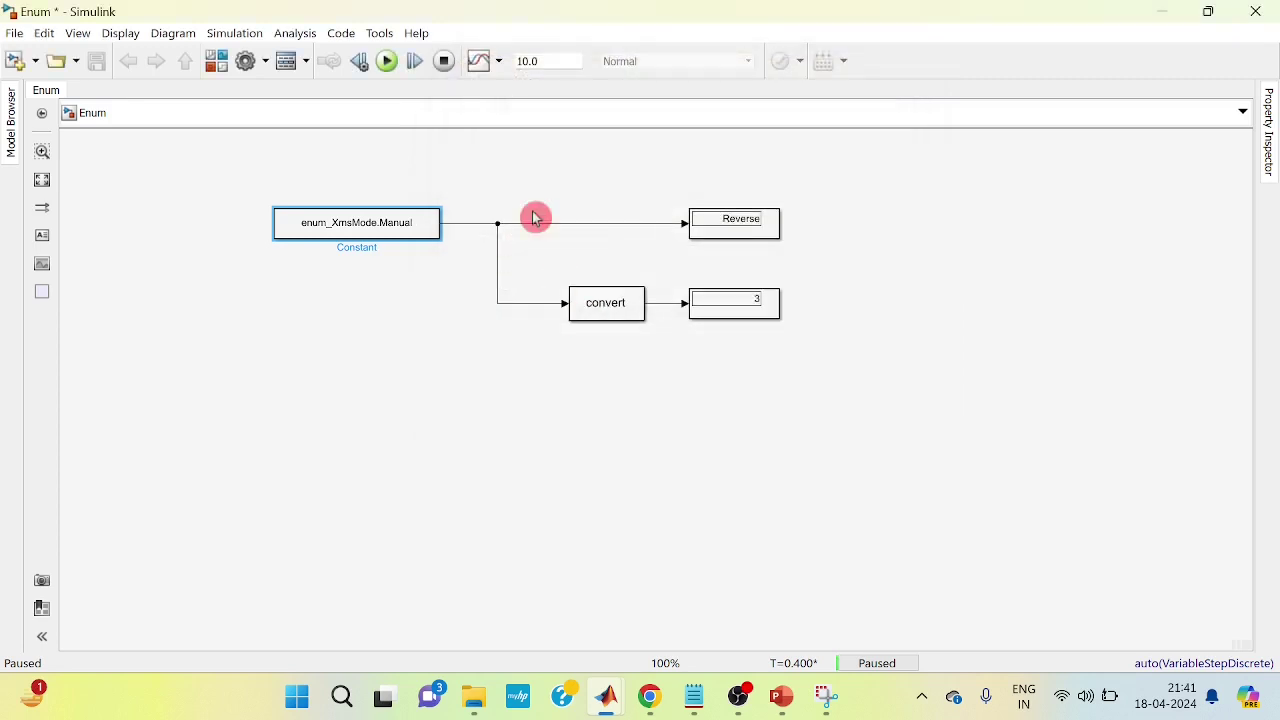
pyautogui.click(415, 62)
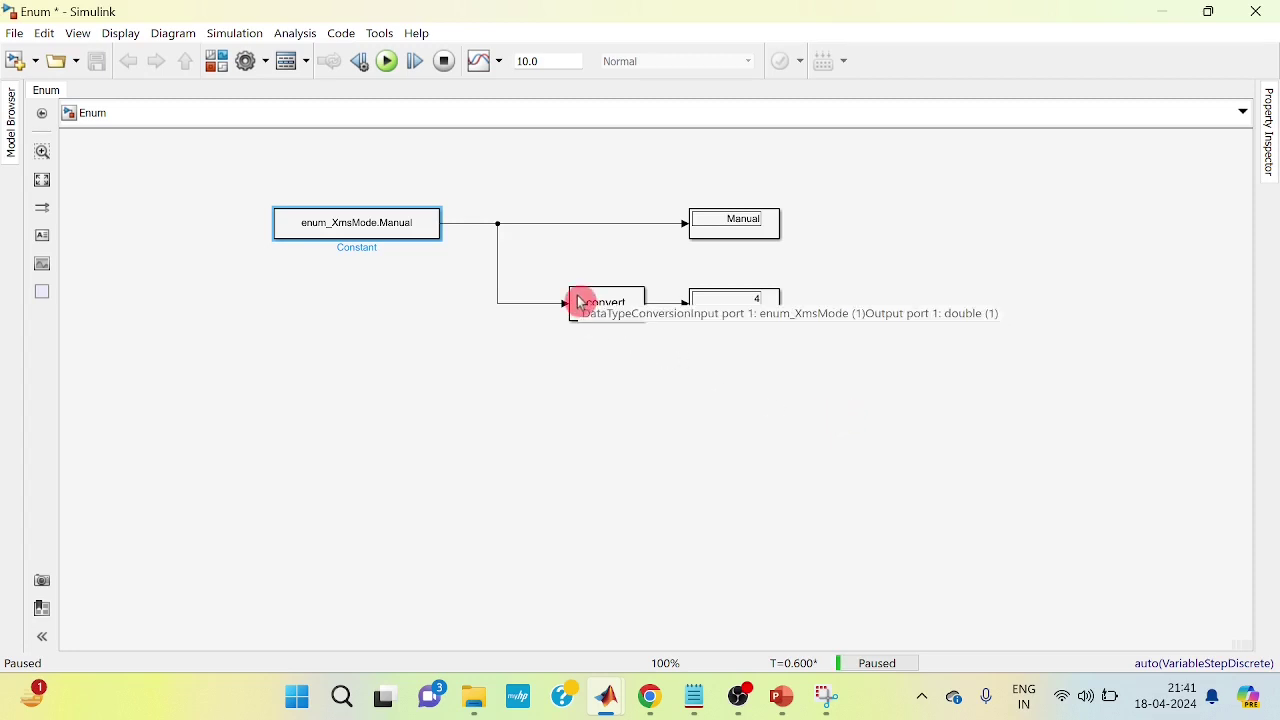
# - Stop the paused simulation from the Simulink toolbar
pyautogui.click(446, 62)
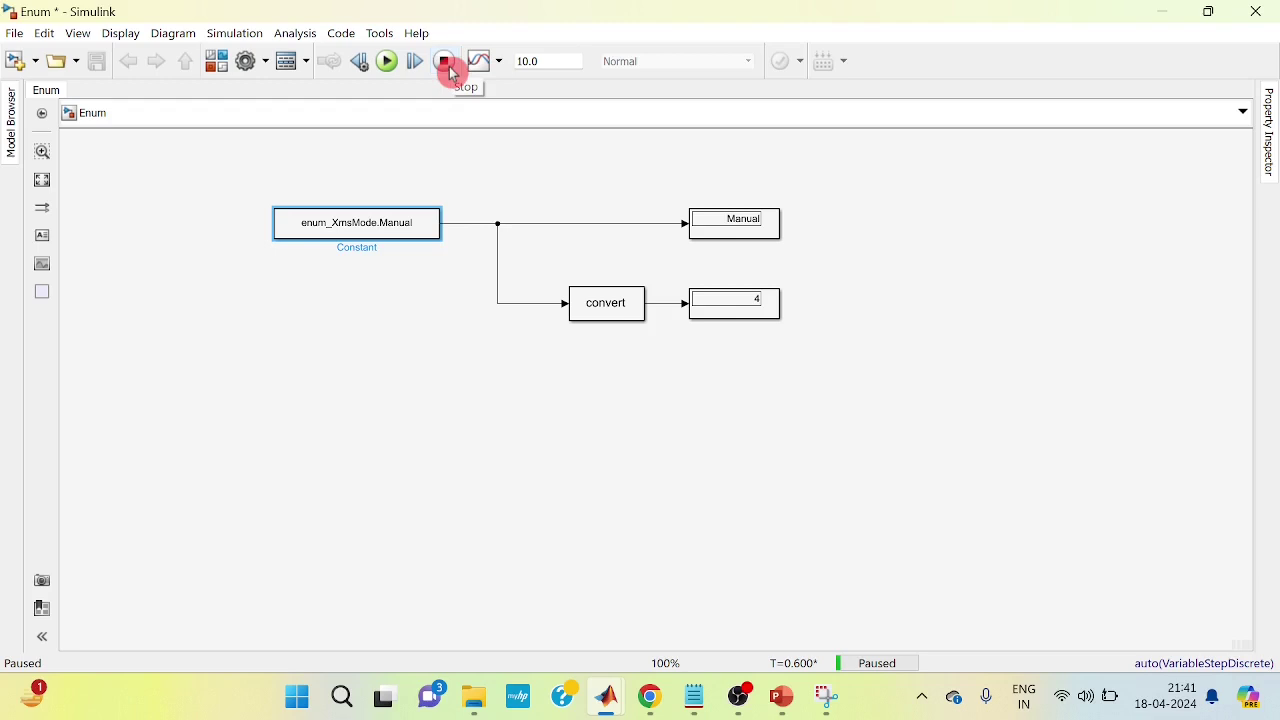
pyautogui.click(449, 63)
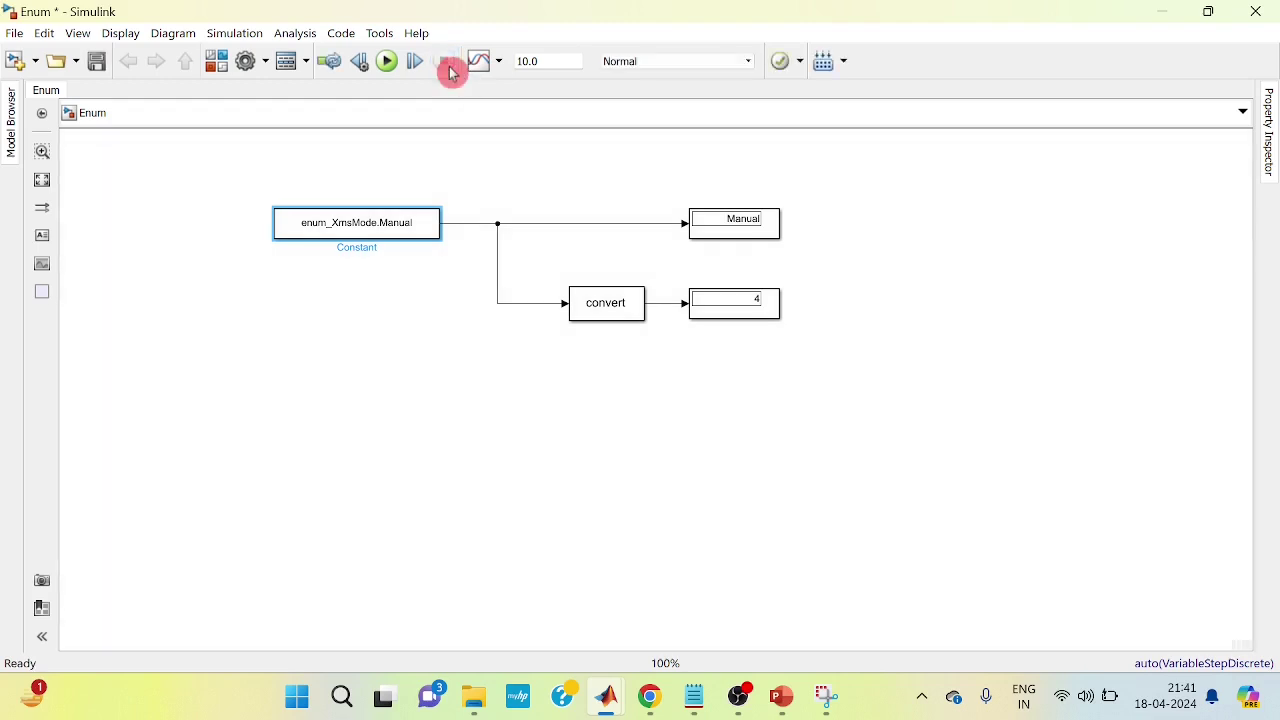
pyautogui.moveTo(558, 400)
pyautogui.mouseDown()
pyautogui.moveTo(582, 370)
pyautogui.moveTo(580, 348)
pyautogui.mouseUp()
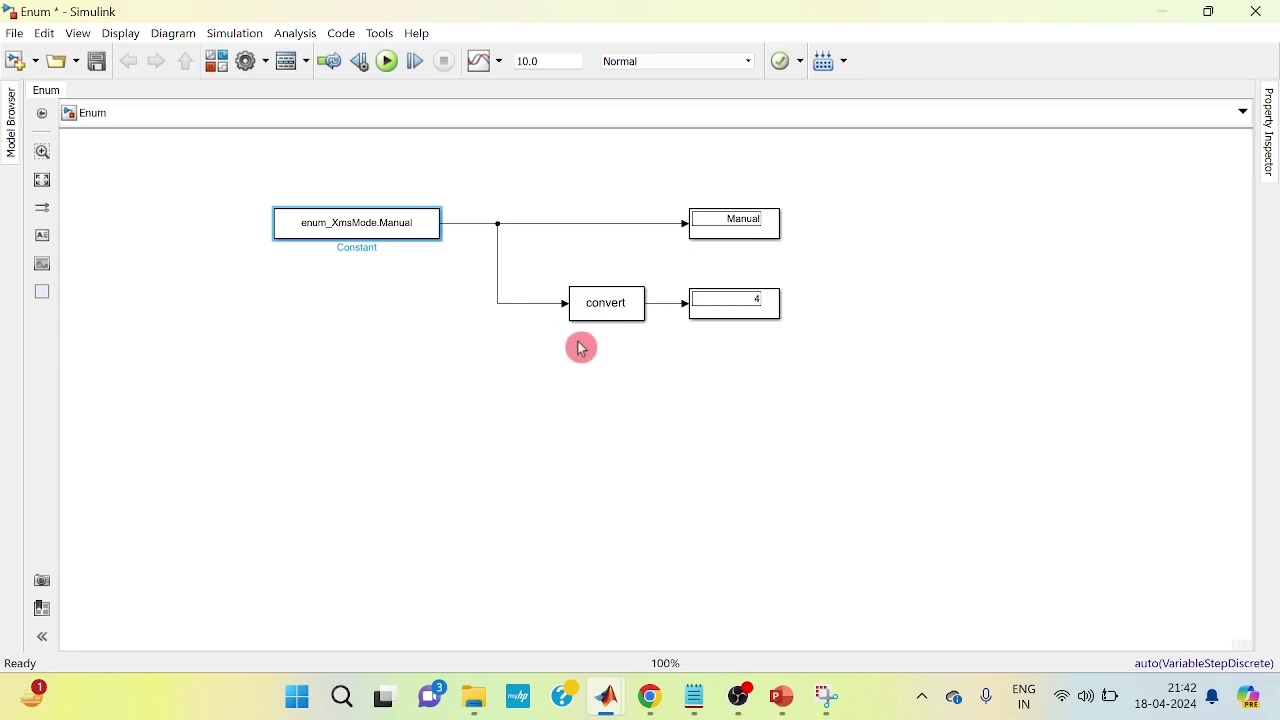
# - Return to MATLAB with enum_XmsMode open and begin a new file in EnumeratedDataType
pyautogui.click(599, 460)
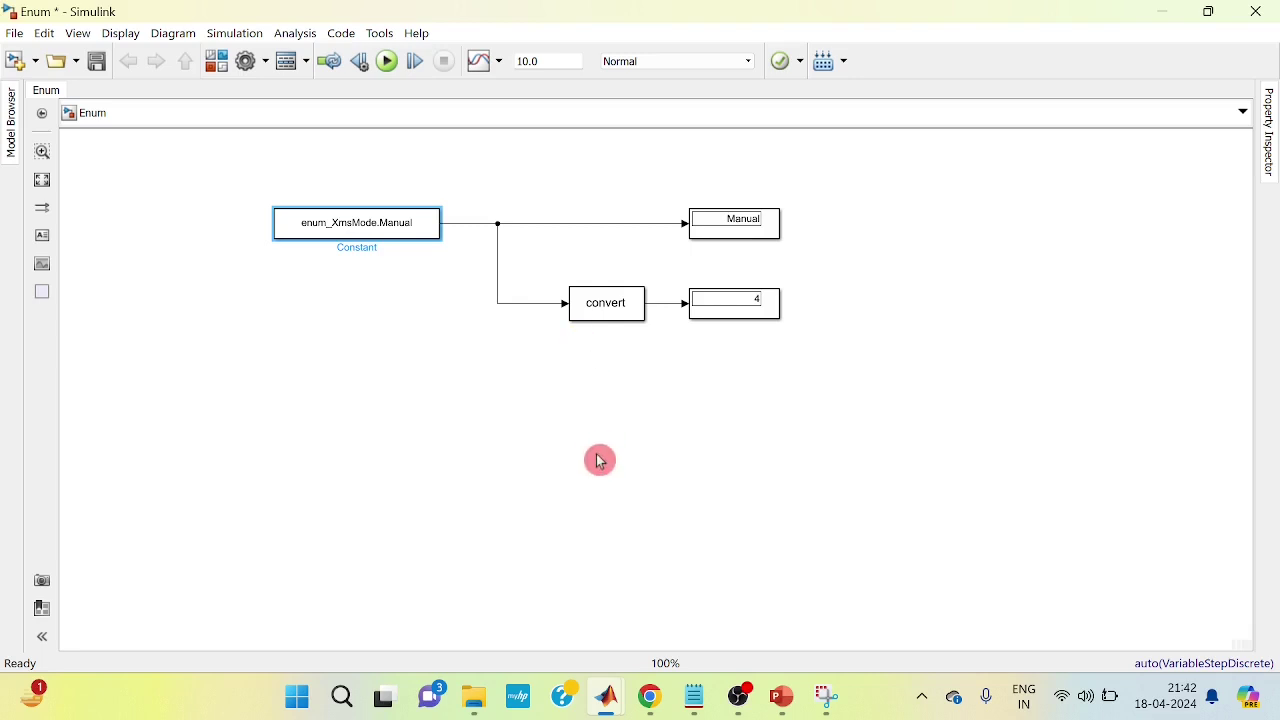
pyautogui.click(599, 460)
pyautogui.moveTo(680, 586); pyautogui.dragTo(680, 530)
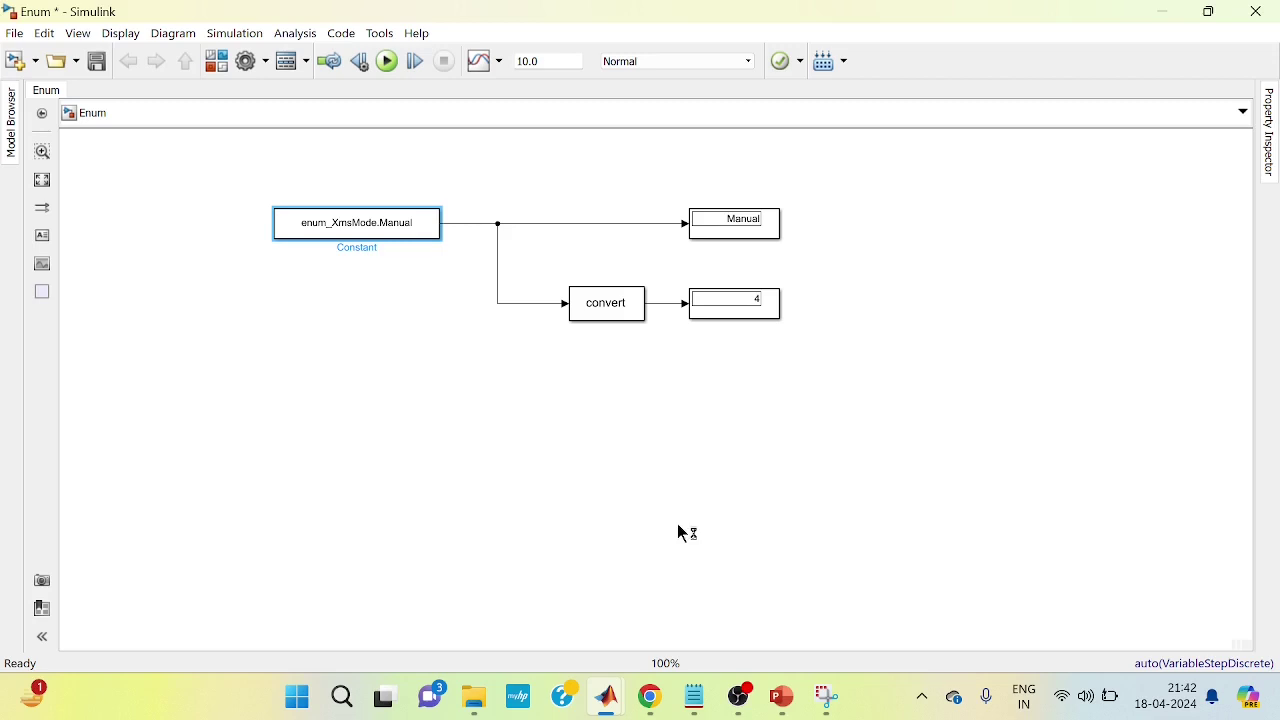
pyautogui.click(680, 530)
pyautogui.click(680, 530)
pyautogui.click(637, 547)
# - Create a new script named enum_Diag.m in the EnumeratedDataType folder
pyautogui.click(634, 583)
pyautogui.click(318, 578)
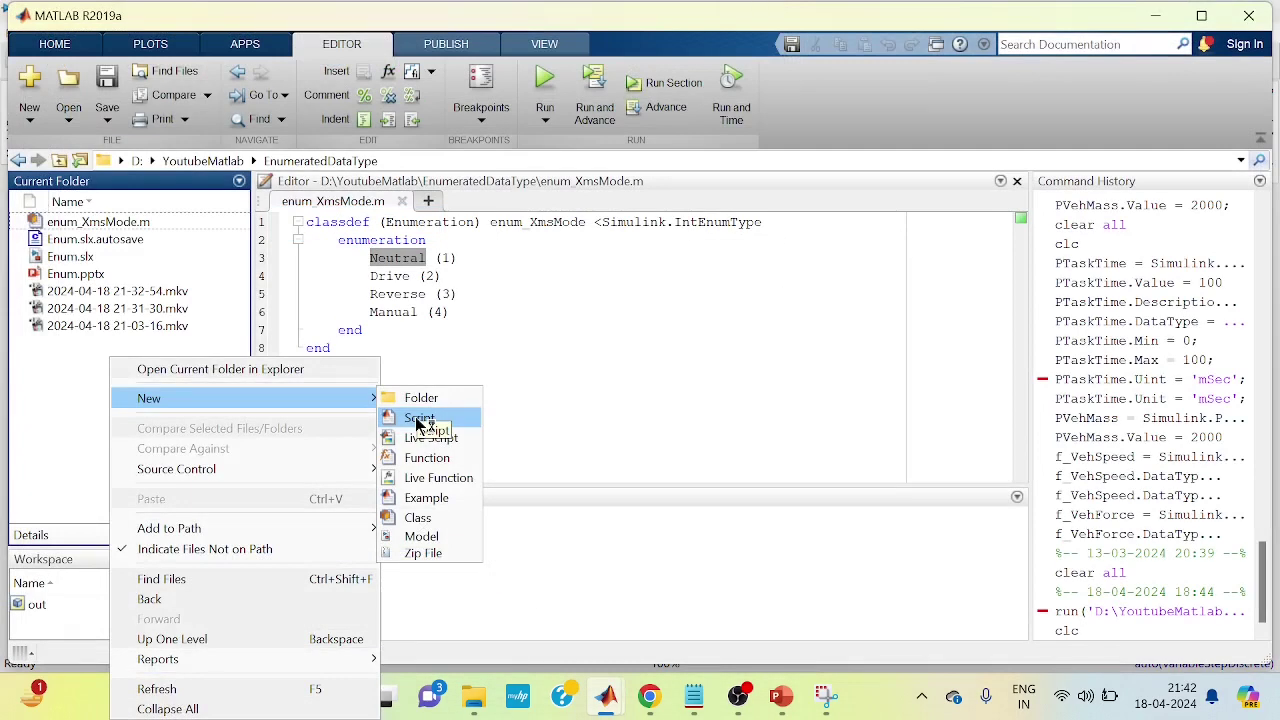
pyautogui.click(417, 420)
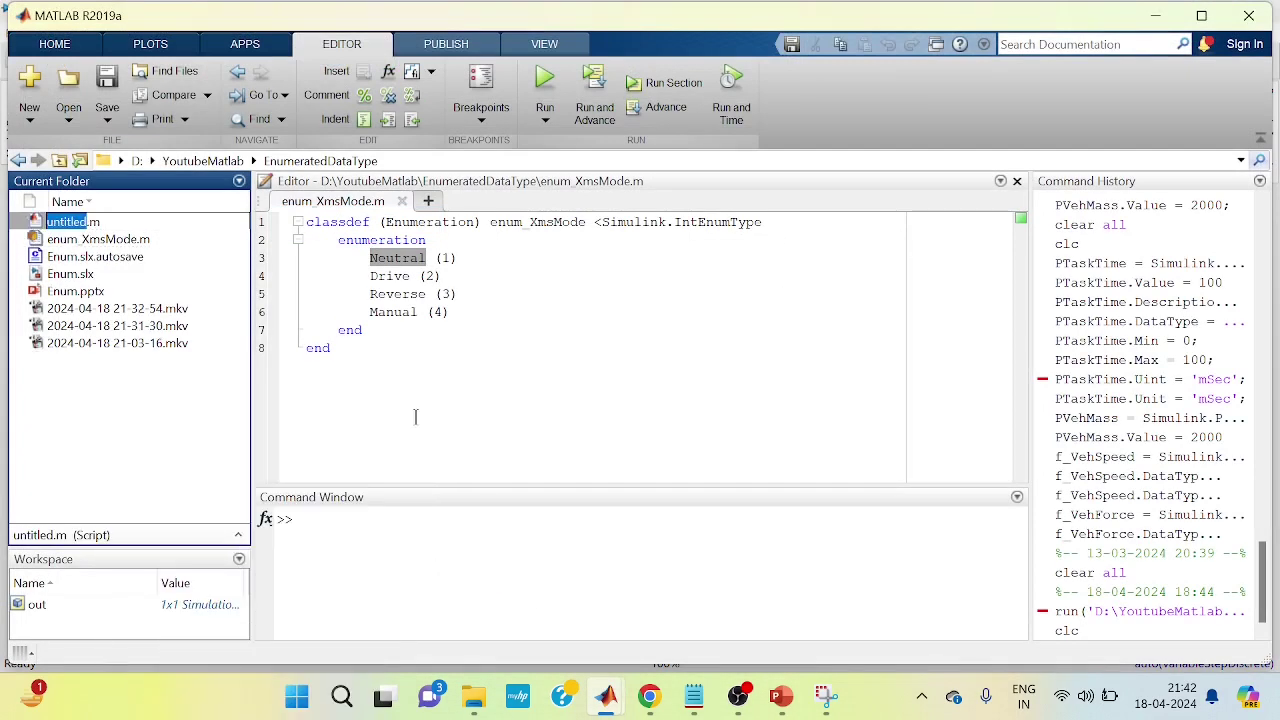
pyautogui.write('en')
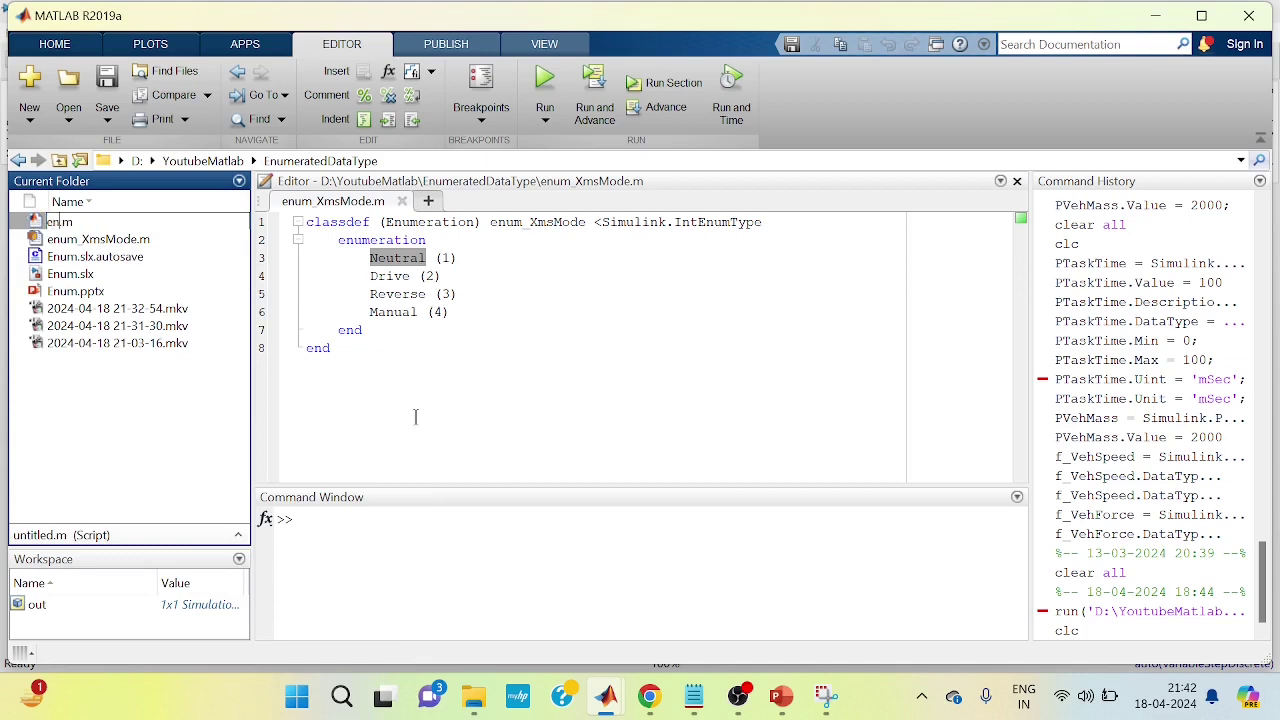
pyautogui.write('um_')
pyautogui.write('Diag')
pyautogui.press('Return')
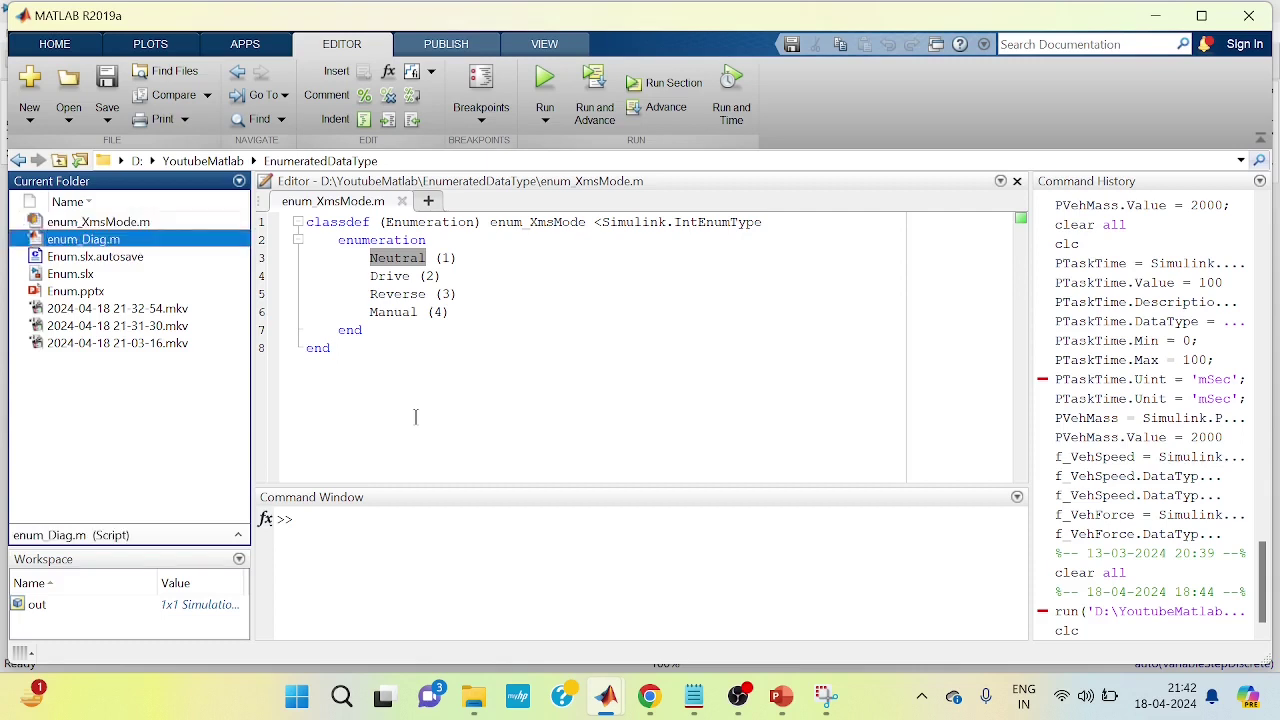
# - Open the empty enum_Diag.m in the editor
pyautogui.click(78, 240)
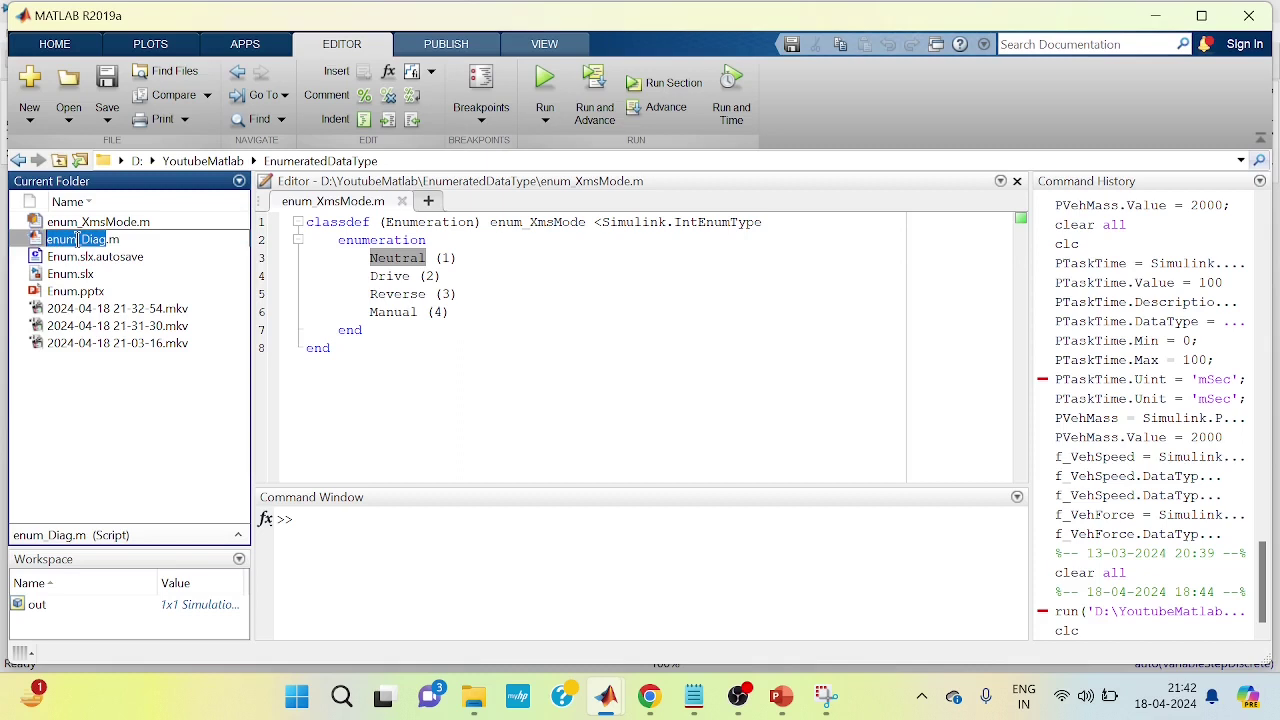
pyautogui.click(91, 440)
pyautogui.click(78, 240)
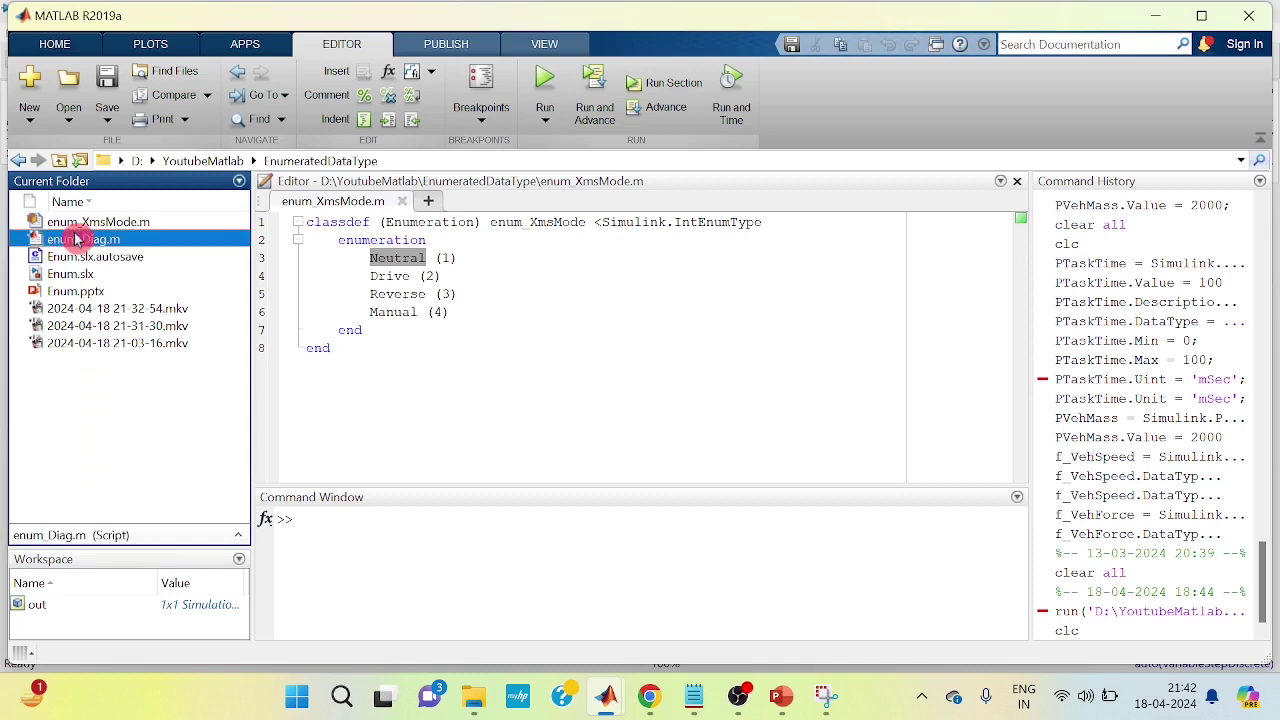
pyautogui.doubleClick(78, 240)
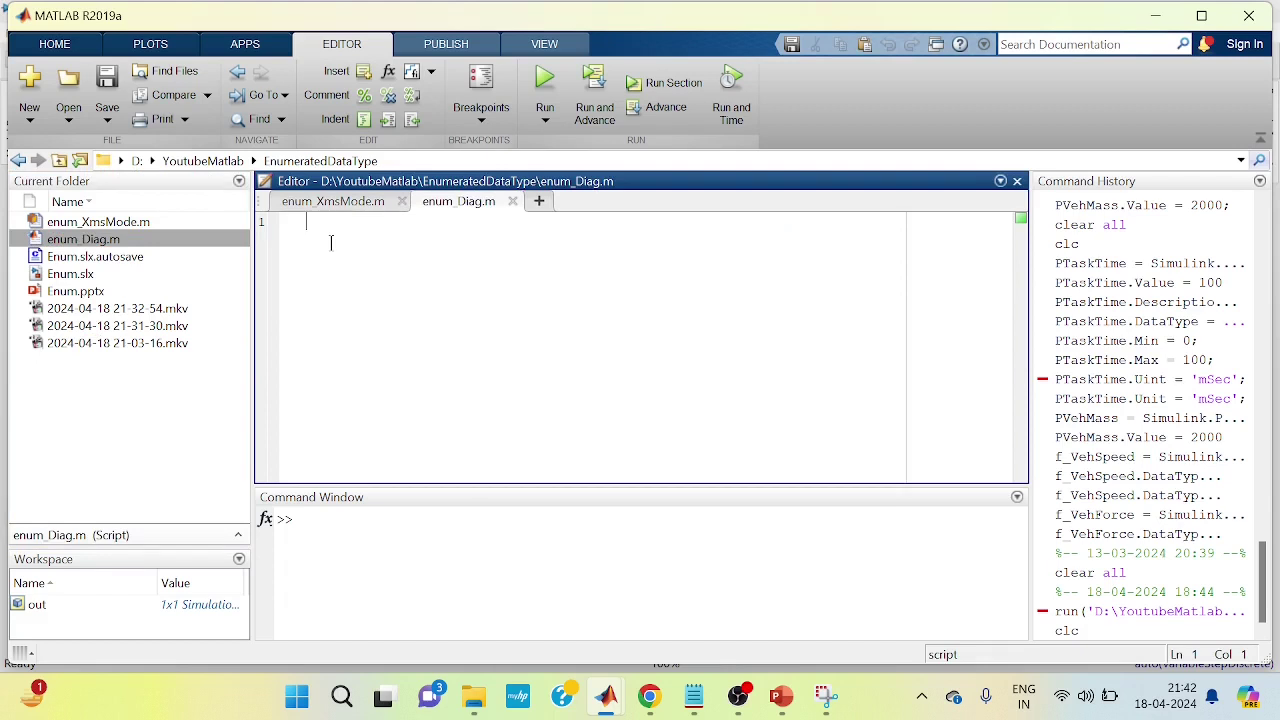
# - Write 'classdef (Enumeration) enum_Diag < Simulink.IntEnumType' with an enumeration block inside
pyautogui.write('classd')
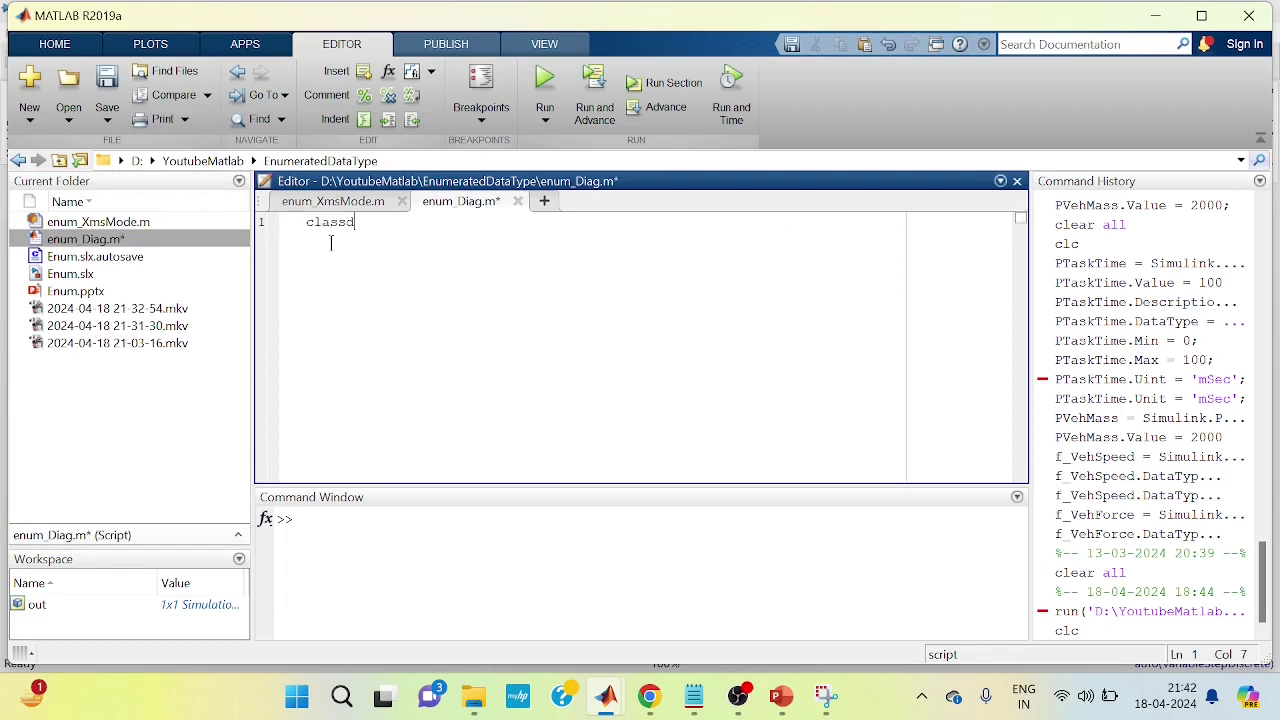
pyautogui.write('ef ')
pyautogui.write('(Enum')
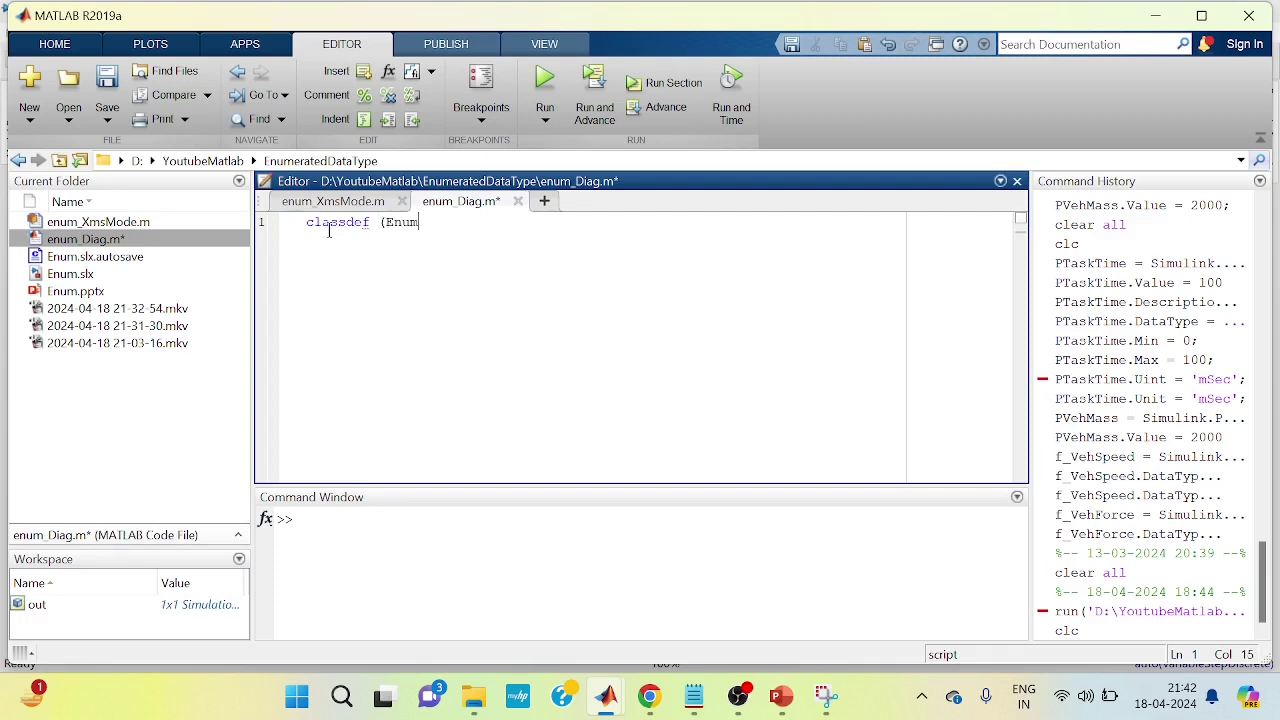
pyautogui.write('eratio')
pyautogui.write('n) ')
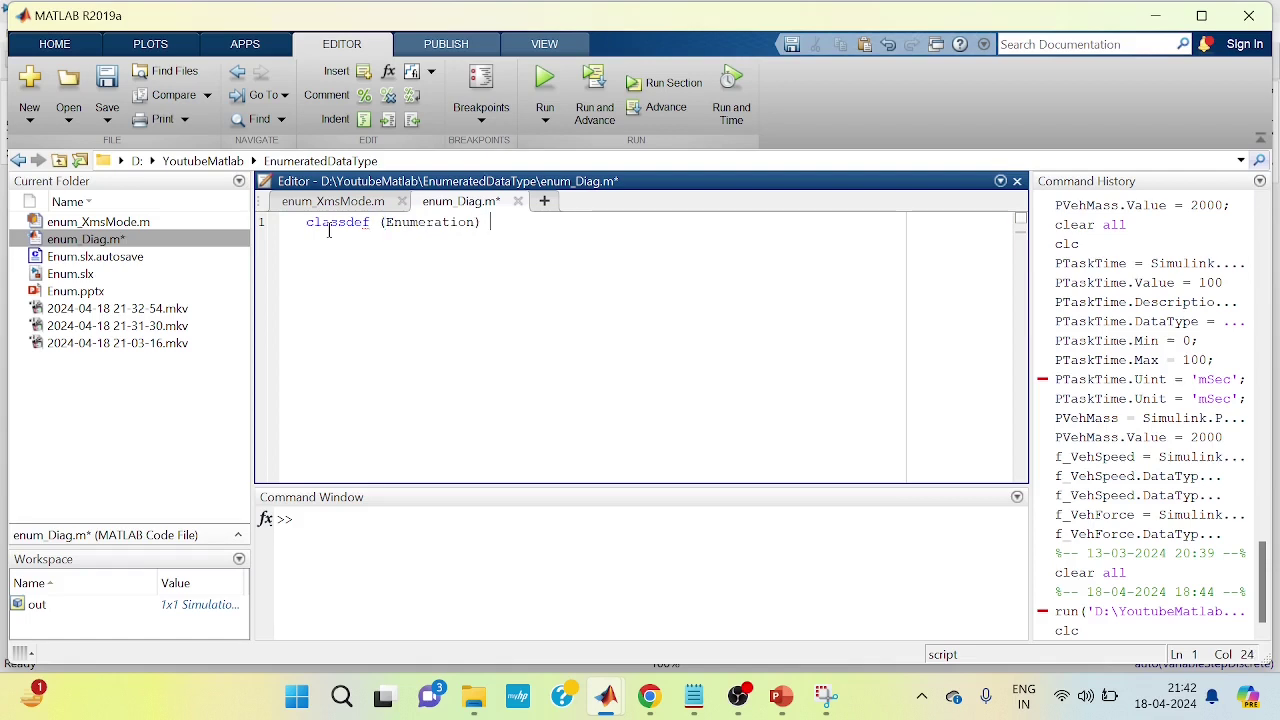
pyautogui.write('enum_Diag ')
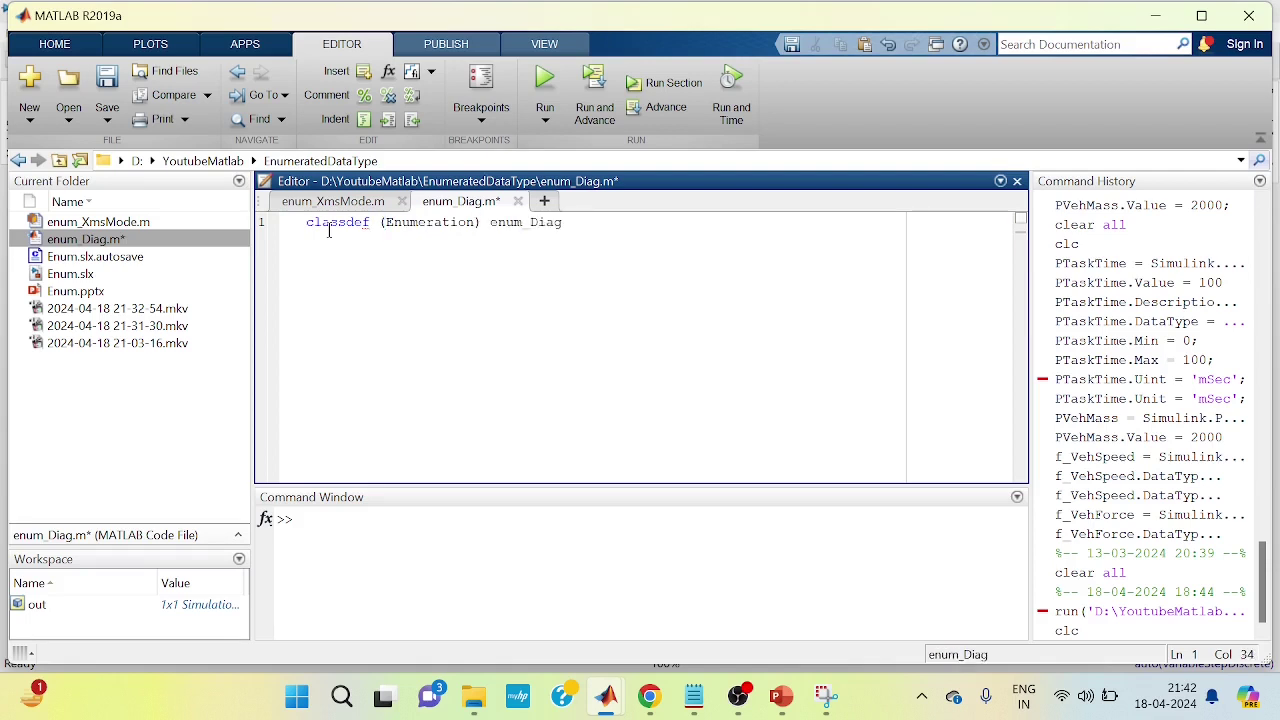
pyautogui.write('<Sim')
pyautogui.write('ulink')
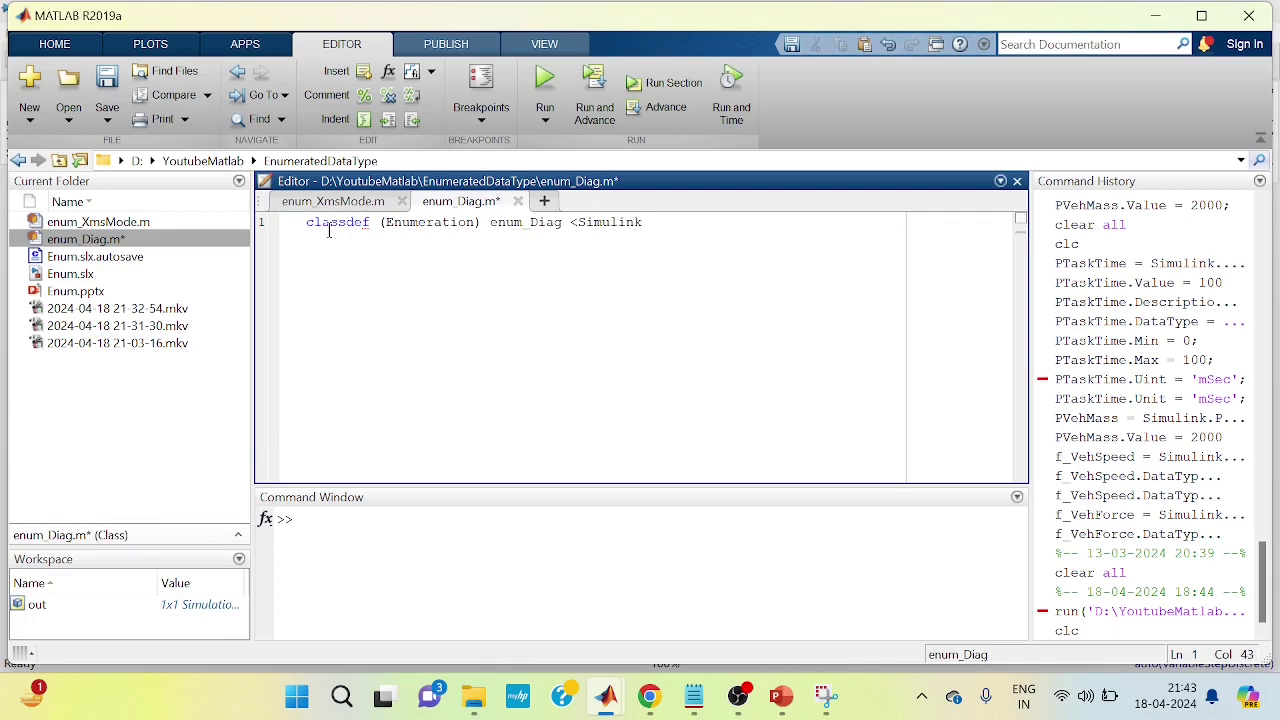
pyautogui.write('.In')
pyautogui.write('tE')
pyautogui.write('num')
pyautogui.write('Typ')
pyautogui.write('e end')
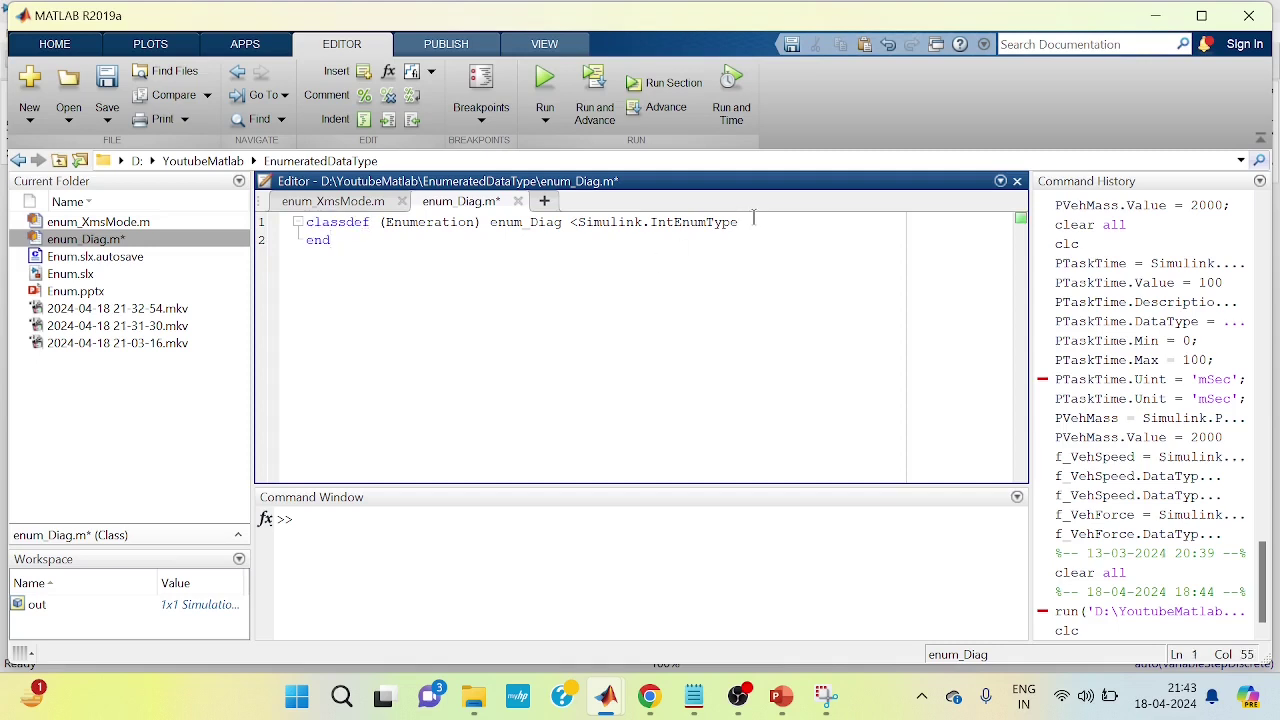
pyautogui.press('Return')
pyautogui.write('enumerat')
pyautogui.write('io')
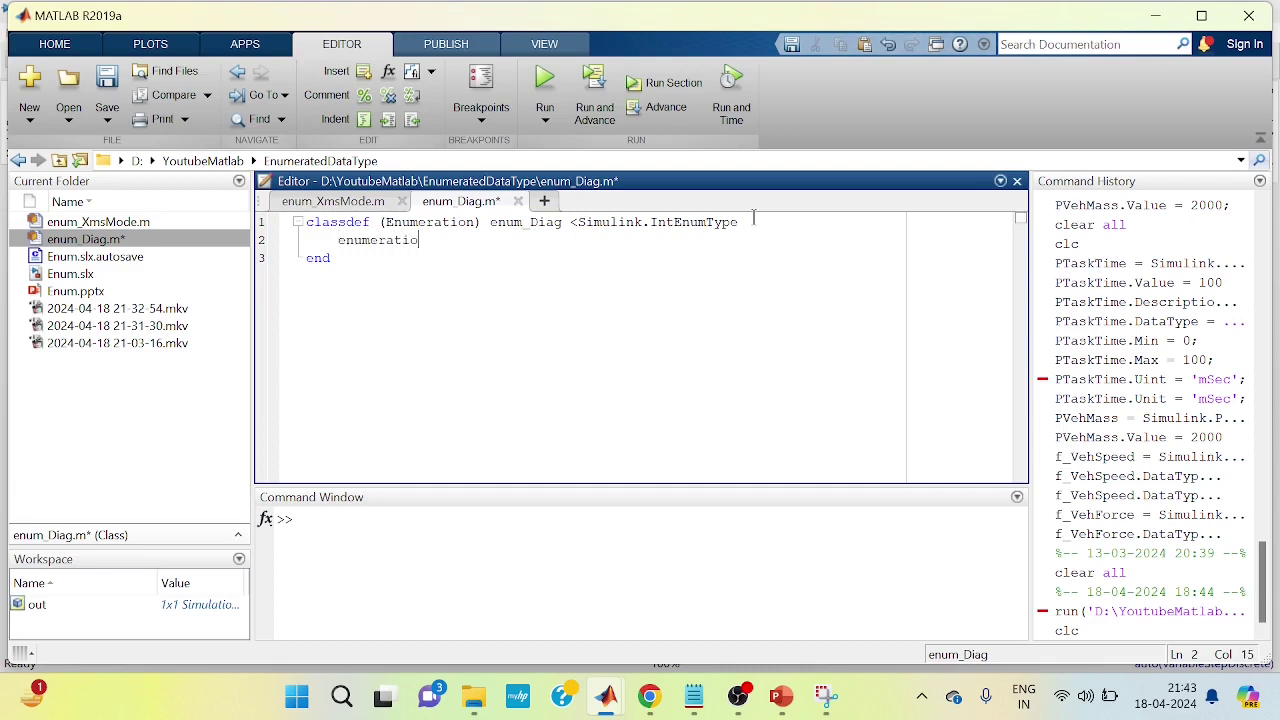
pyautogui.write('n')
pyautogui.press('Return')
# - Close the enumeration block with end and add the first member ok (1)
pyautogui.write('end')
pyautogui.click(503, 242)
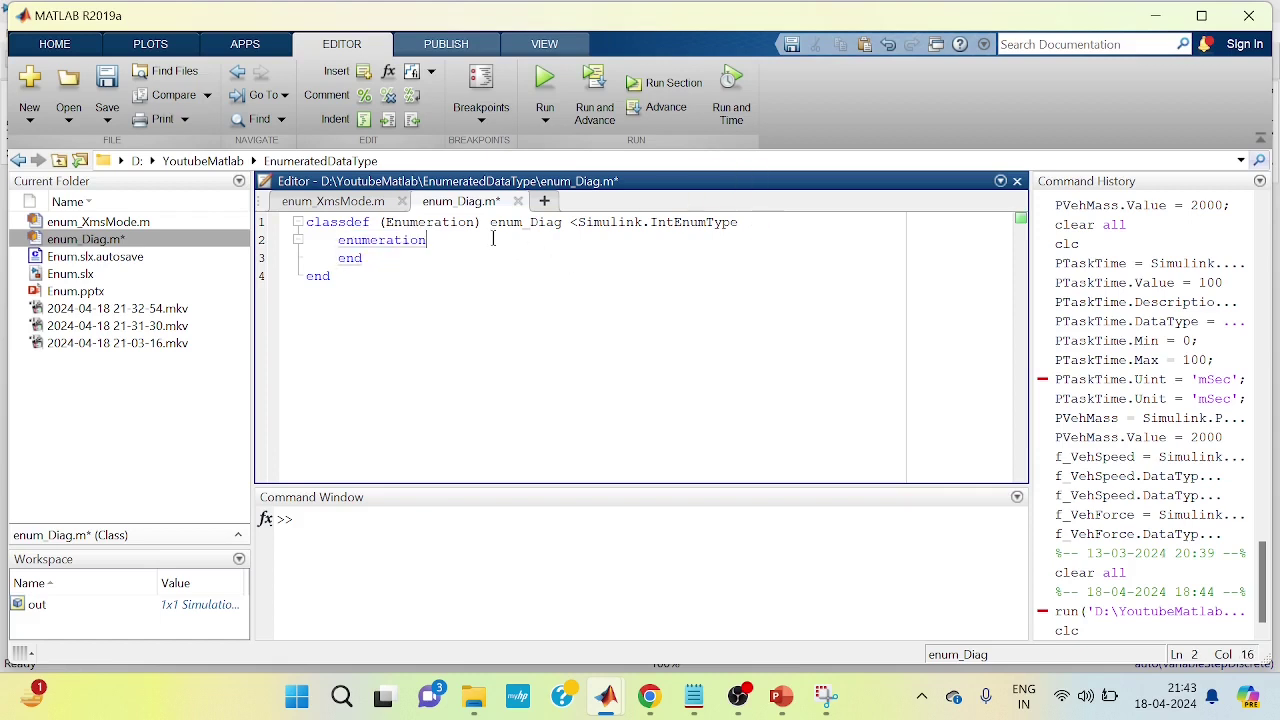
pyautogui.press('Return')
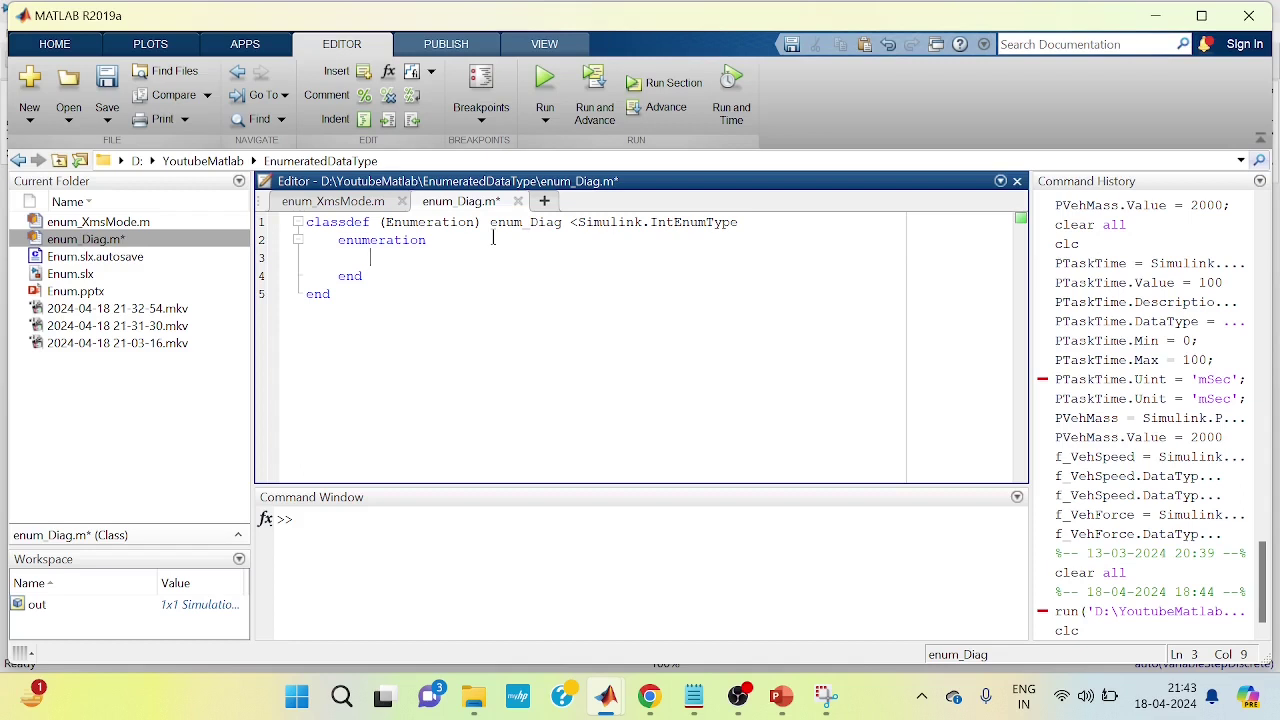
pyautogui.write('ok (')
pyautogui.write('1)')
pyautogui.press('Return')
# - Add members Error (2), NotAvailable (3) and TimeOut (4), then save enum_Diag.m
pyautogui.write('E')
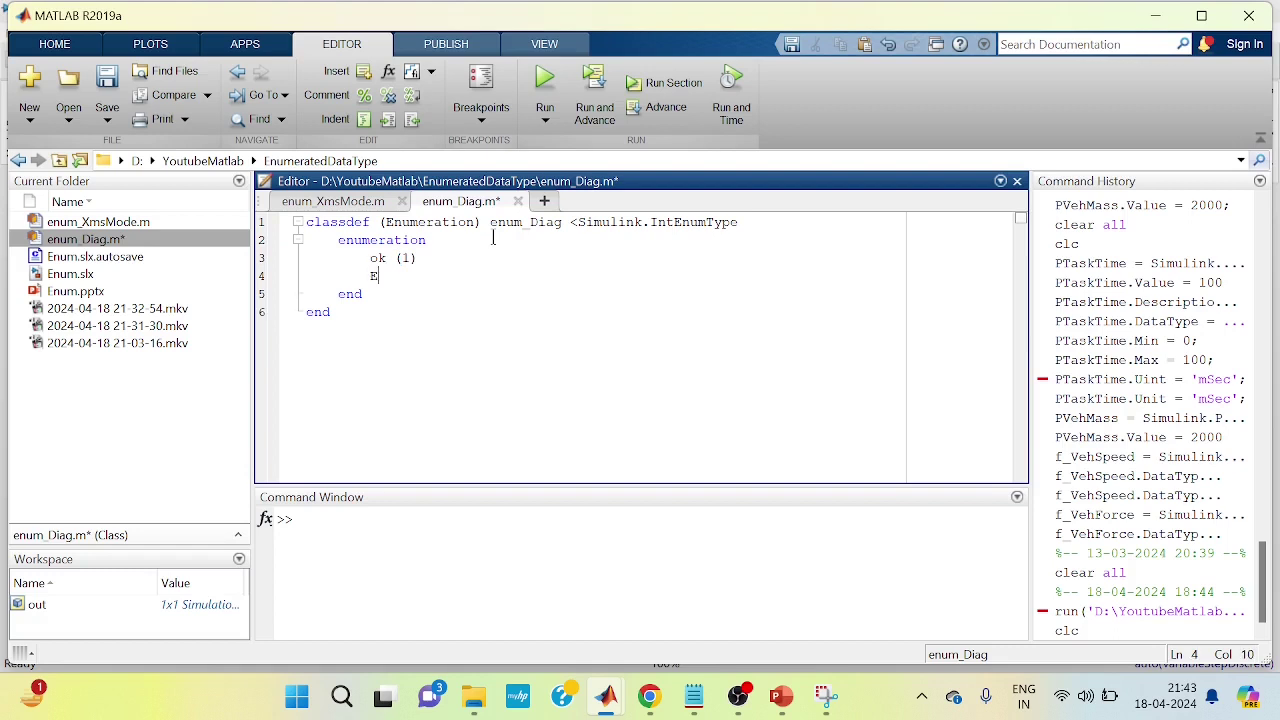
pyautogui.write('rror (')
pyautogui.write('2)')
pyautogui.press('Return')
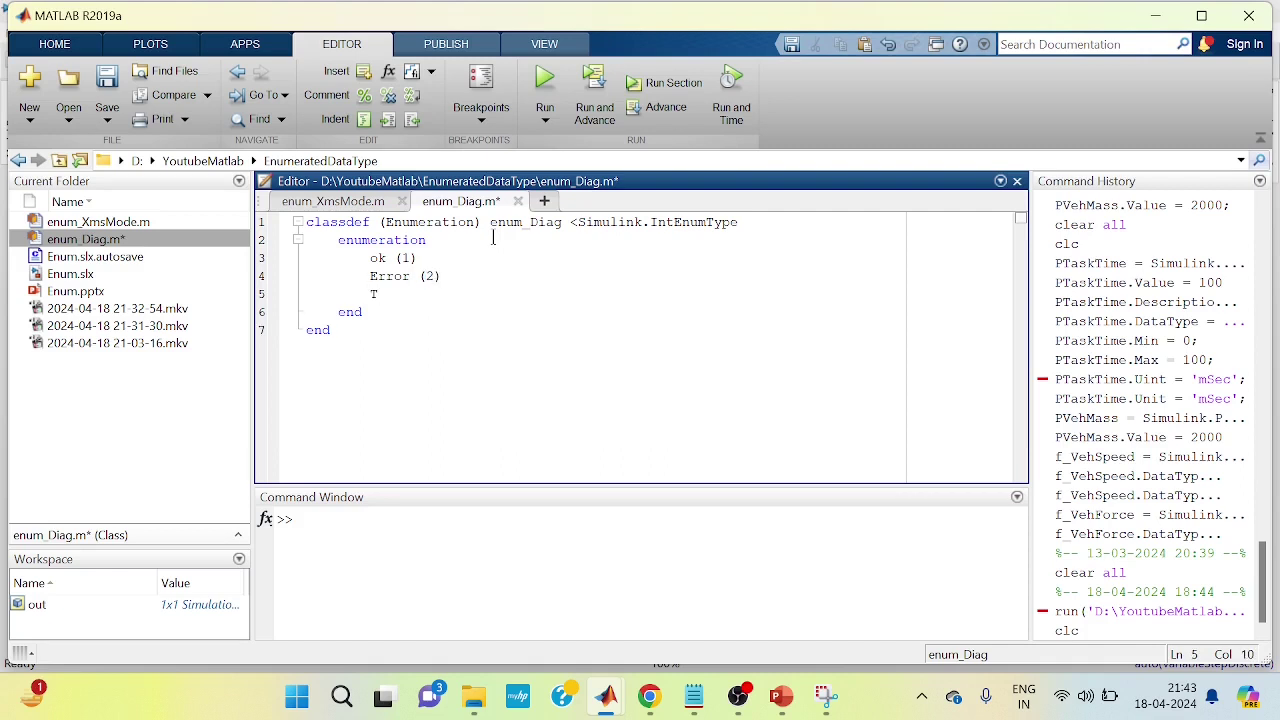
pyautogui.write('NotAvailab')
pyautogui.write('le (3')
pyautogui.write(')')
pyautogui.press('Return')
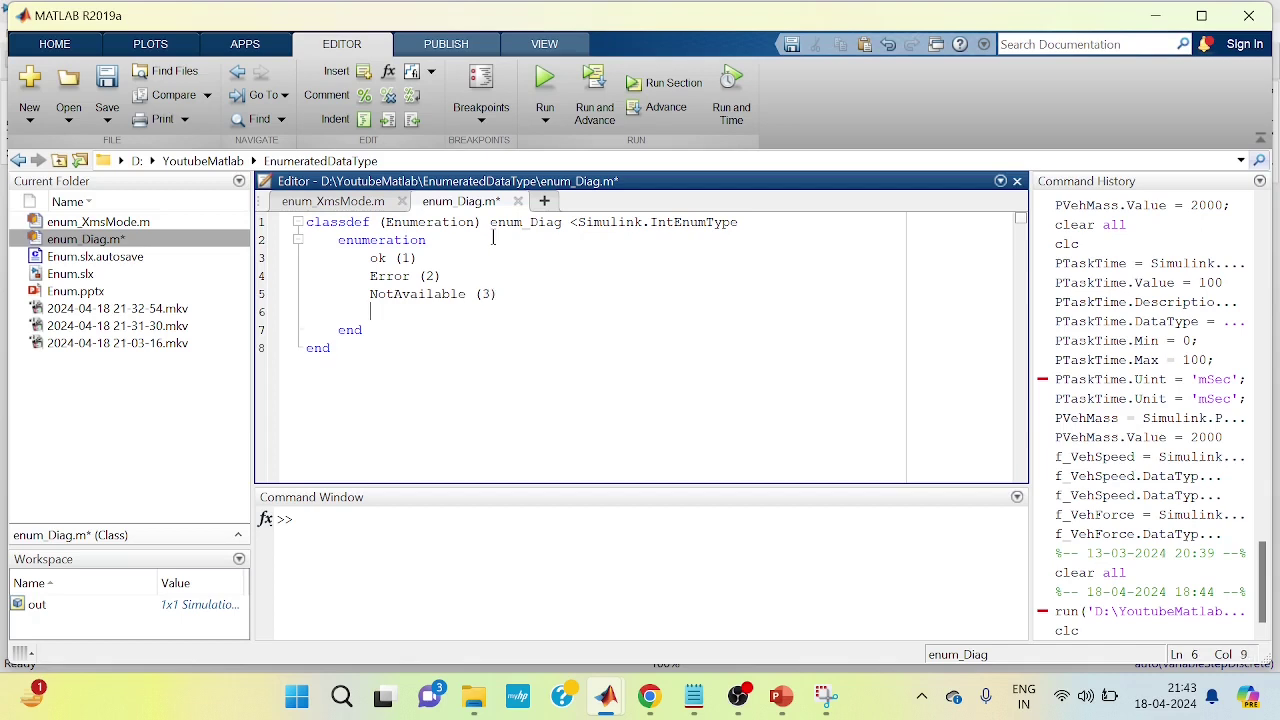
pyautogui.write('imeOut (4')
pyautogui.write(')')
pyautogui.hotkey('ctrl', 's')
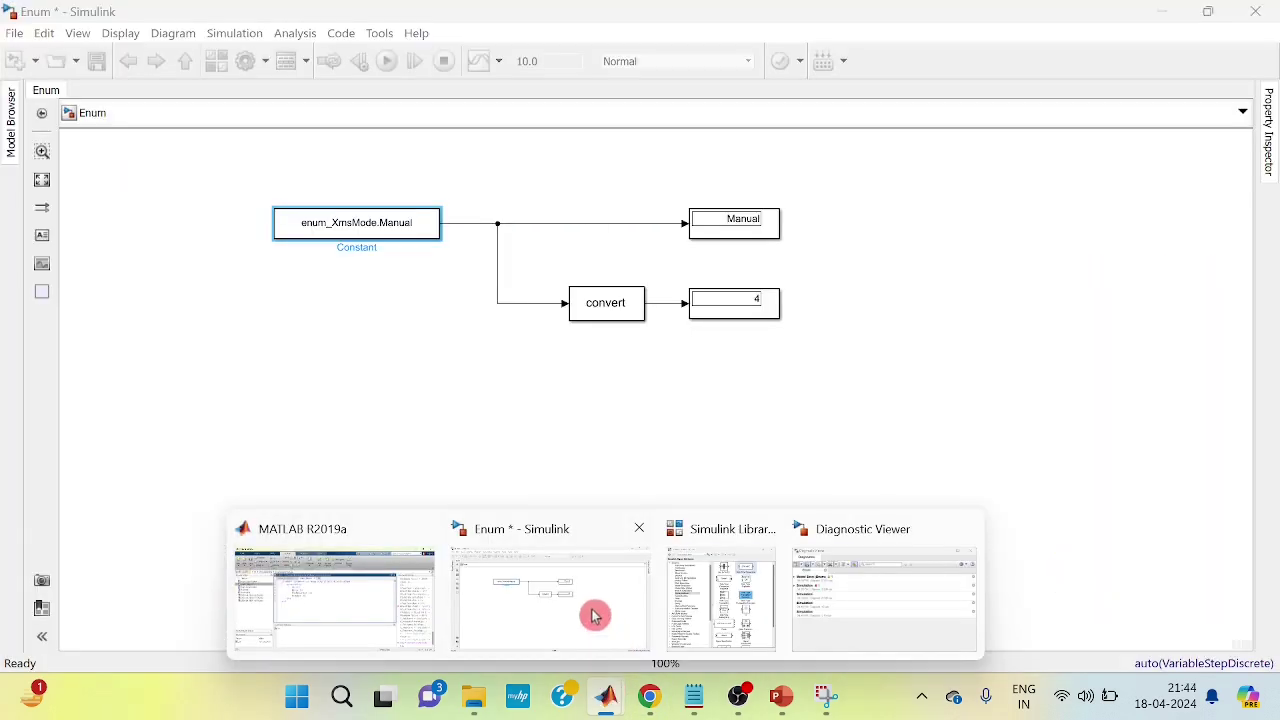
# - Copy the constant, conversion and display blocks as a group below the originals
pyautogui.click(594, 614)
pyautogui.click(300, 280)
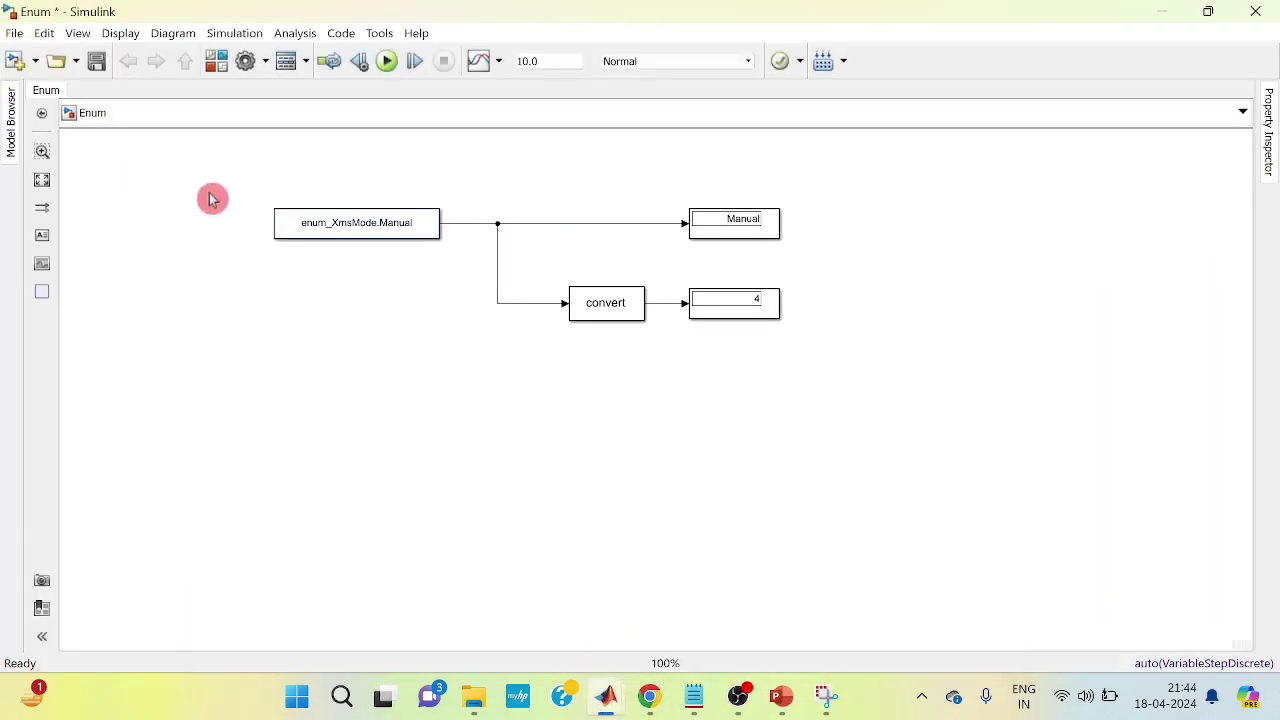
pyautogui.moveTo(222, 174); pyautogui.dragTo(828, 383)
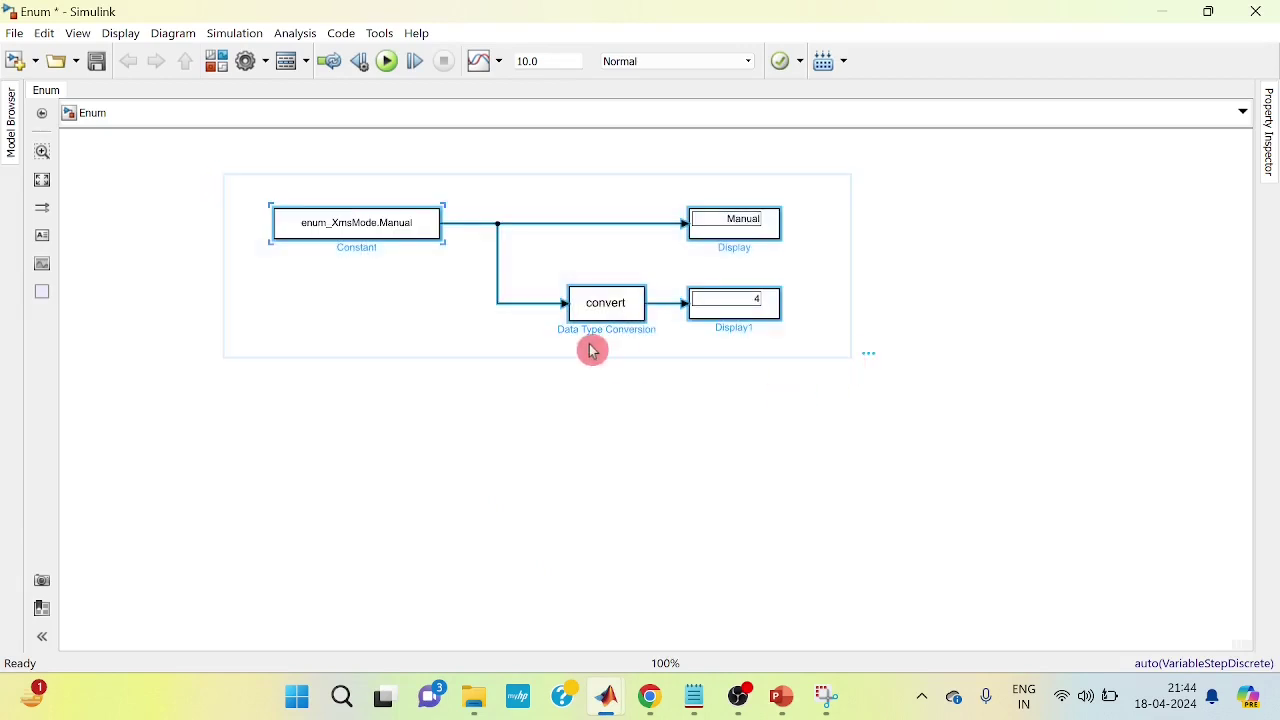
pyautogui.moveTo(423, 240)
pyautogui.mouseDown()
pyautogui.moveTo(432, 367)
pyautogui.moveTo(407, 414)
pyautogui.mouseUp()
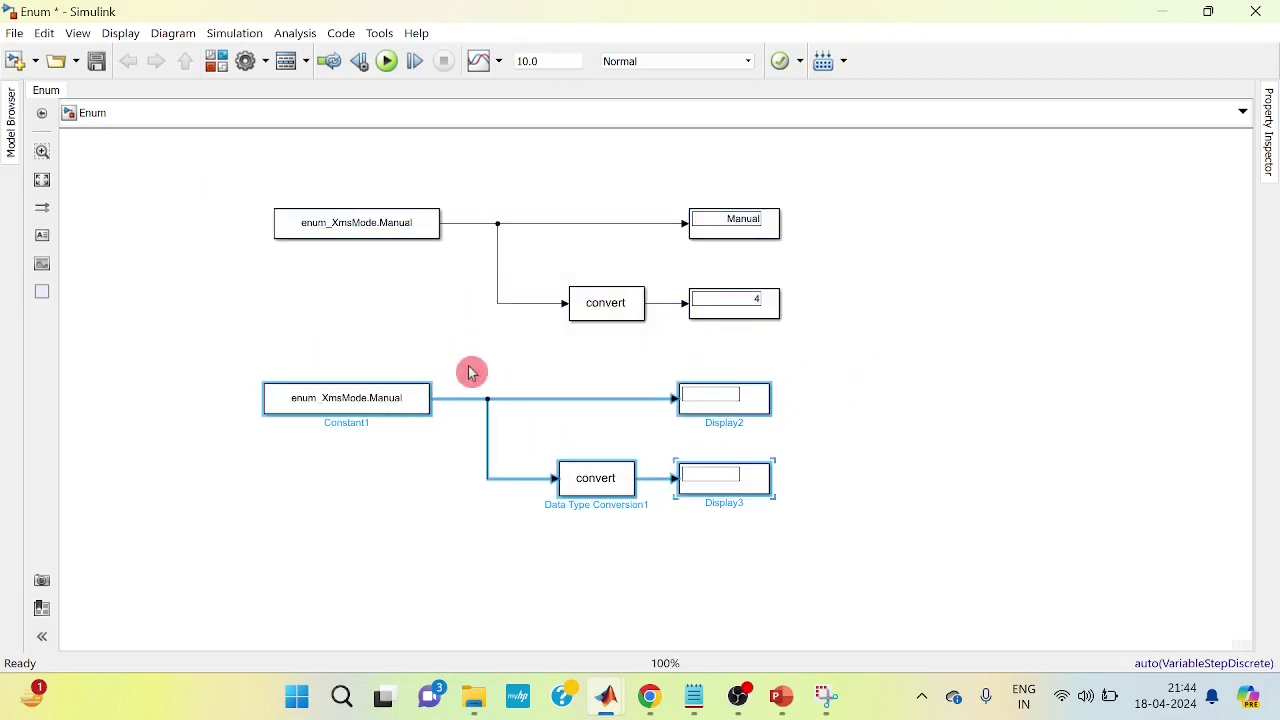
pyautogui.click(476, 365)
# - Set Constant1's output data type to Enum: enum_Diag and apply it
pyautogui.doubleClick(400, 404)
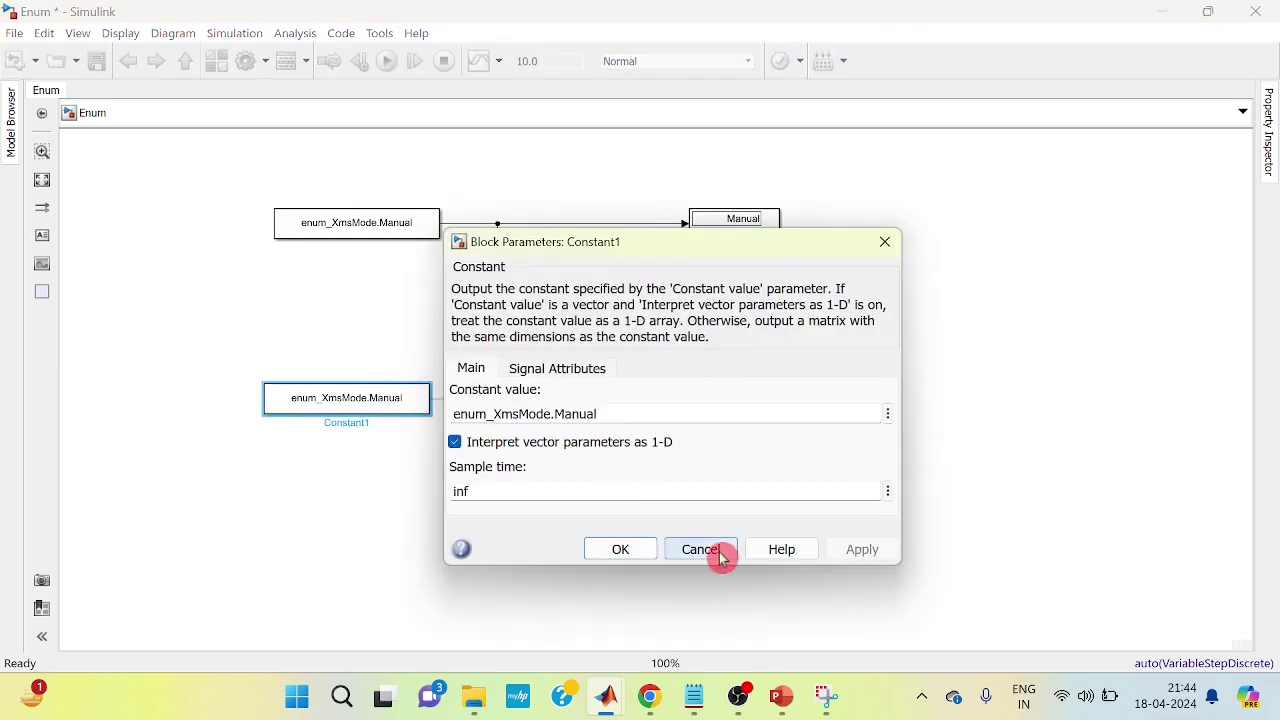
pyautogui.click(720, 550)
pyautogui.doubleClick(420, 406)
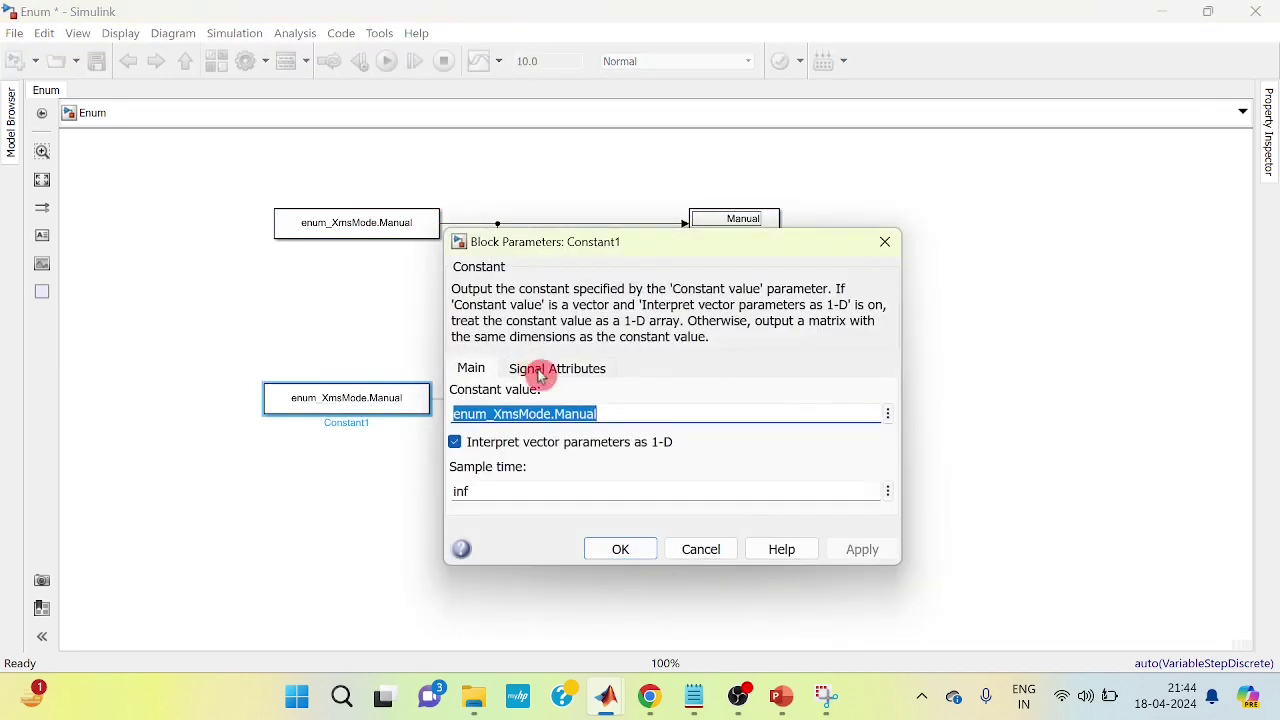
pyautogui.click(530, 368)
pyautogui.click(809, 447)
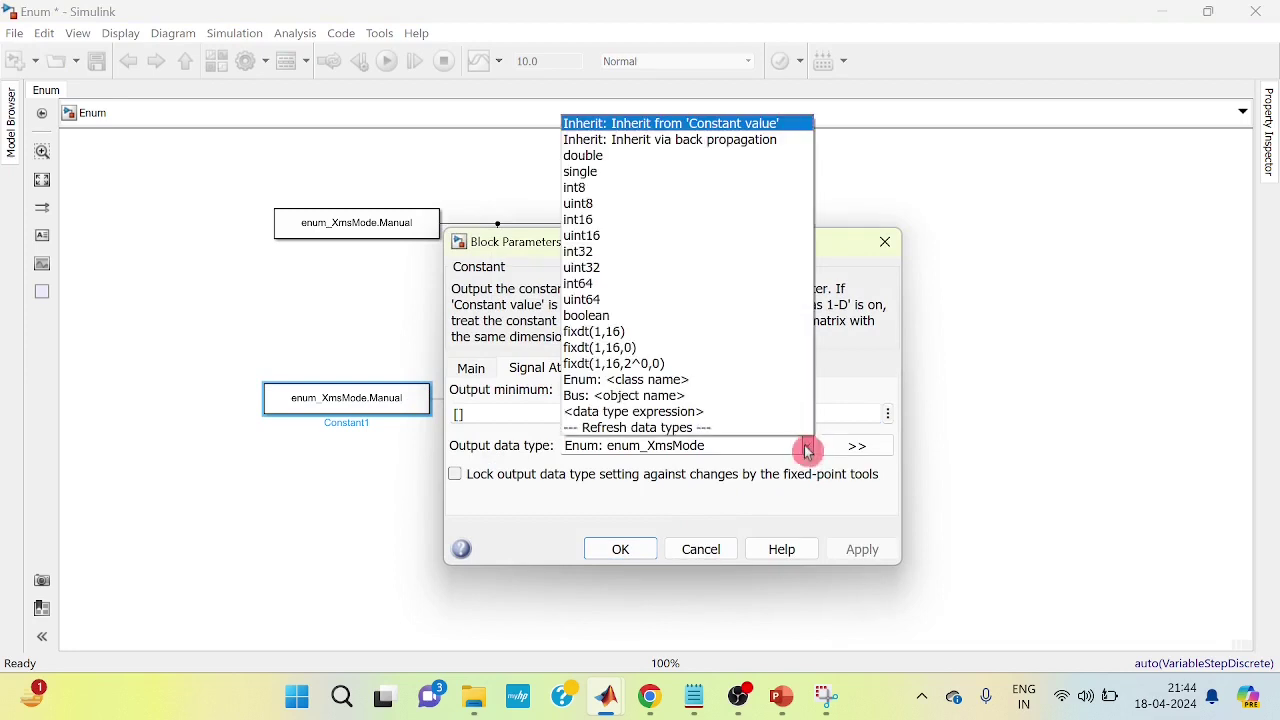
pyautogui.click(842, 508)
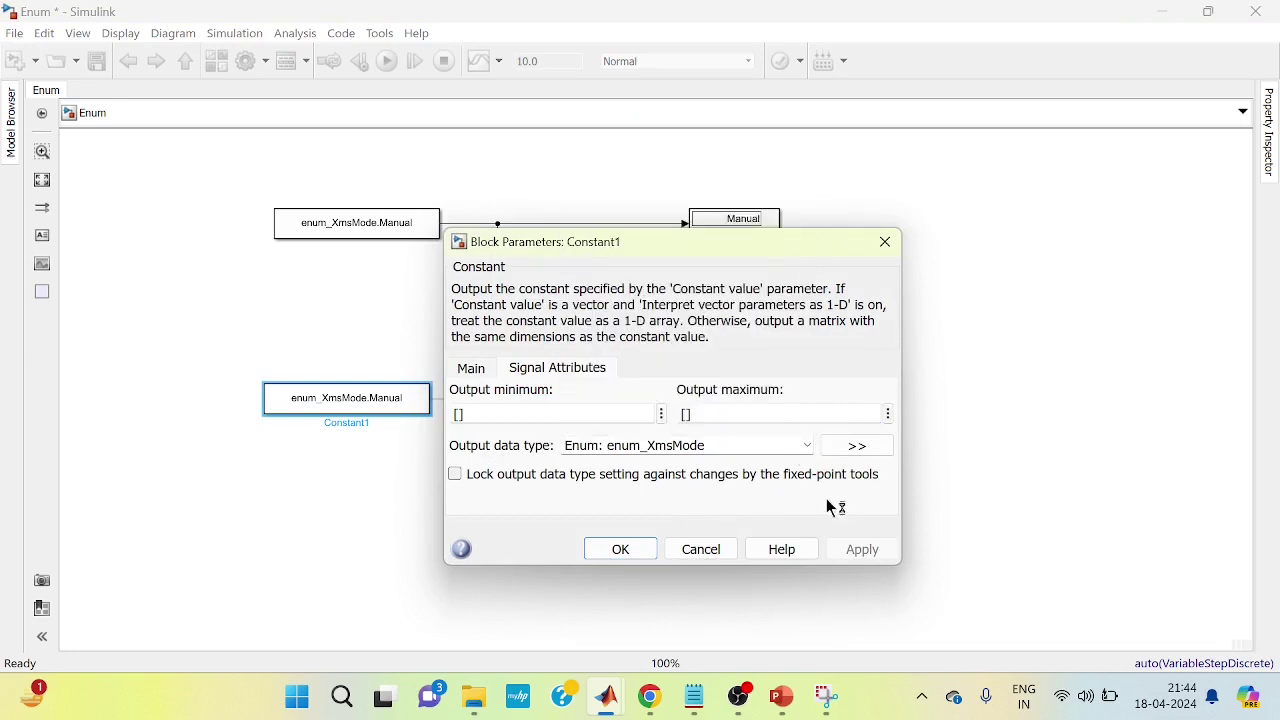
pyautogui.click(811, 450)
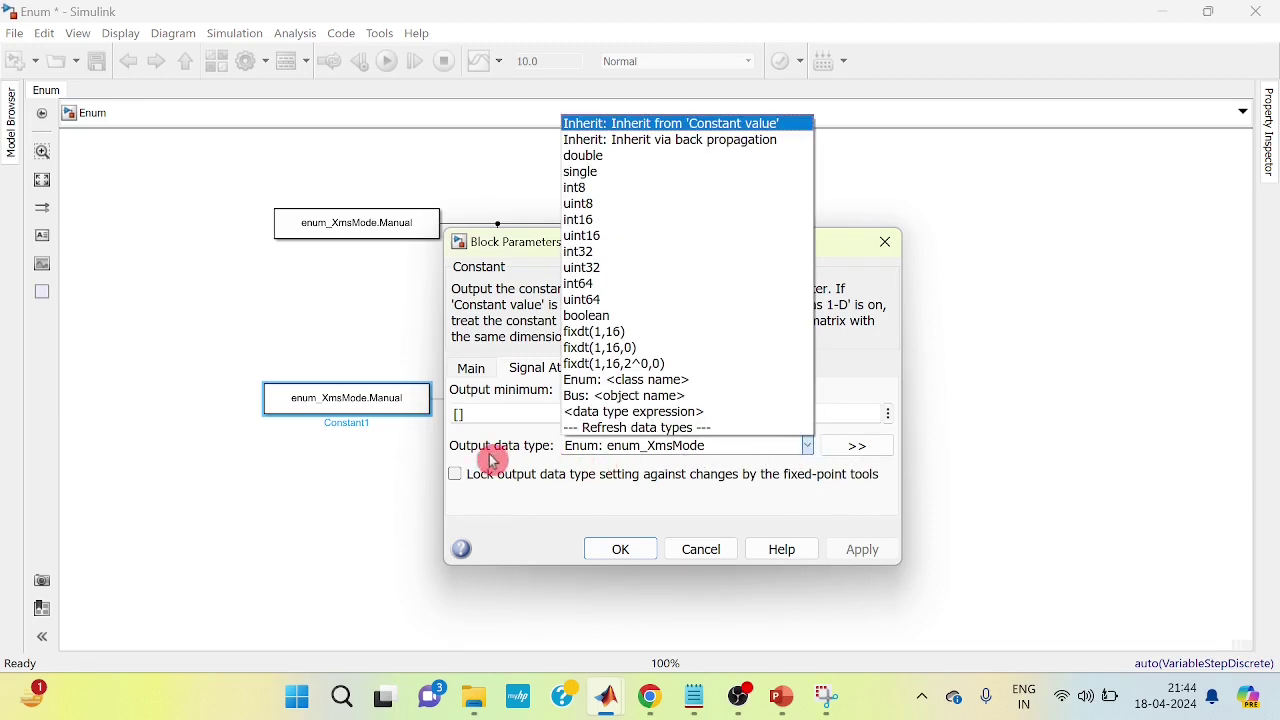
pyautogui.click(650, 381)
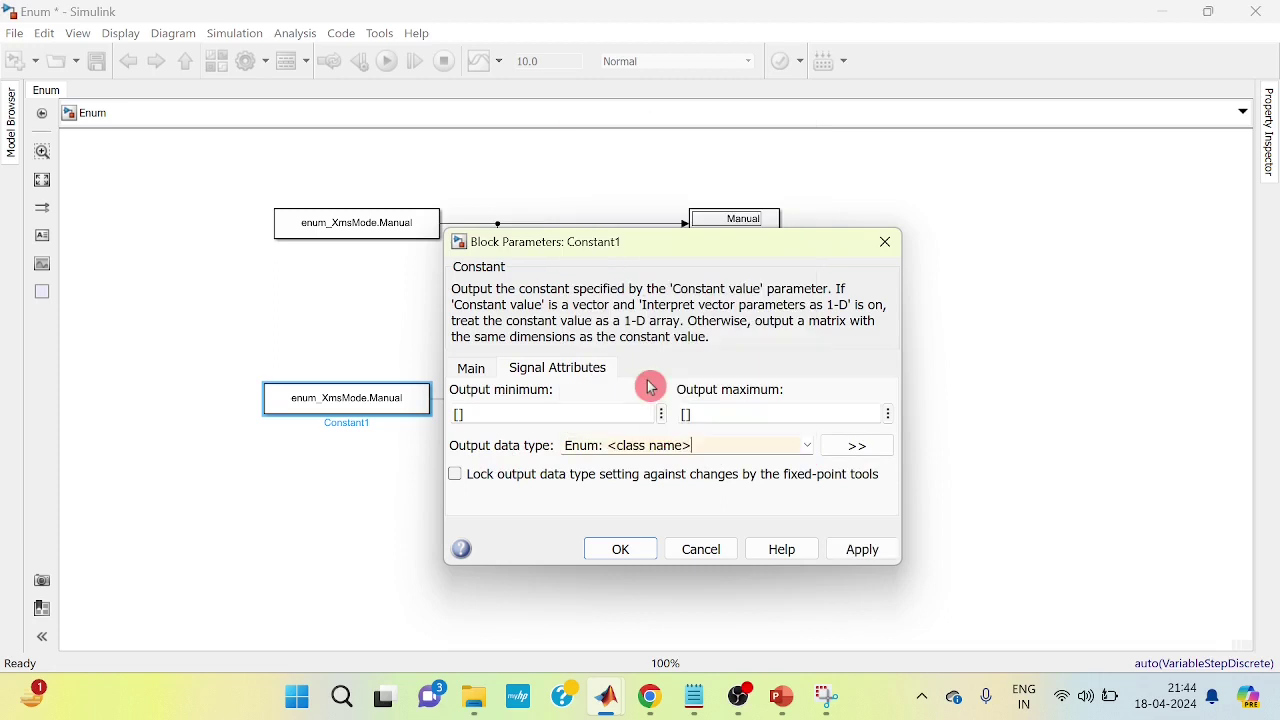
pyautogui.tripleClick(613, 449)
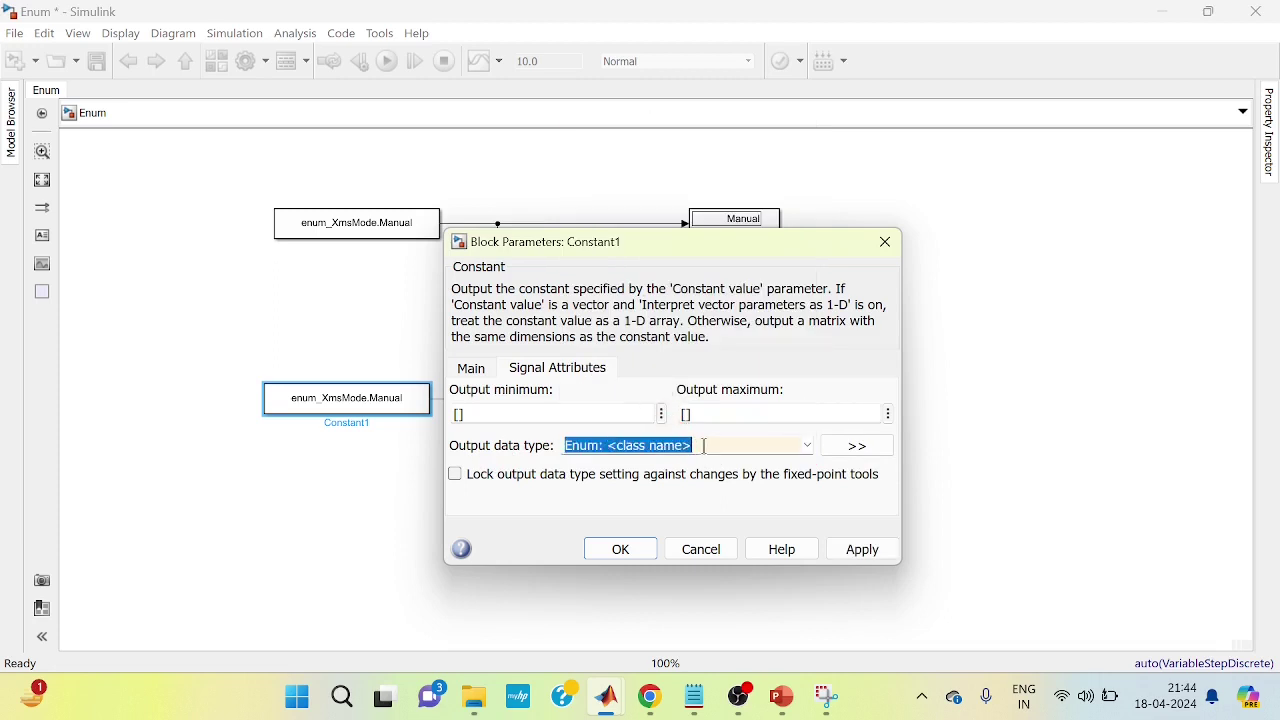
pyautogui.click(706, 447)
pyautogui.moveTo(617, 449); pyautogui.dragTo(690, 449)
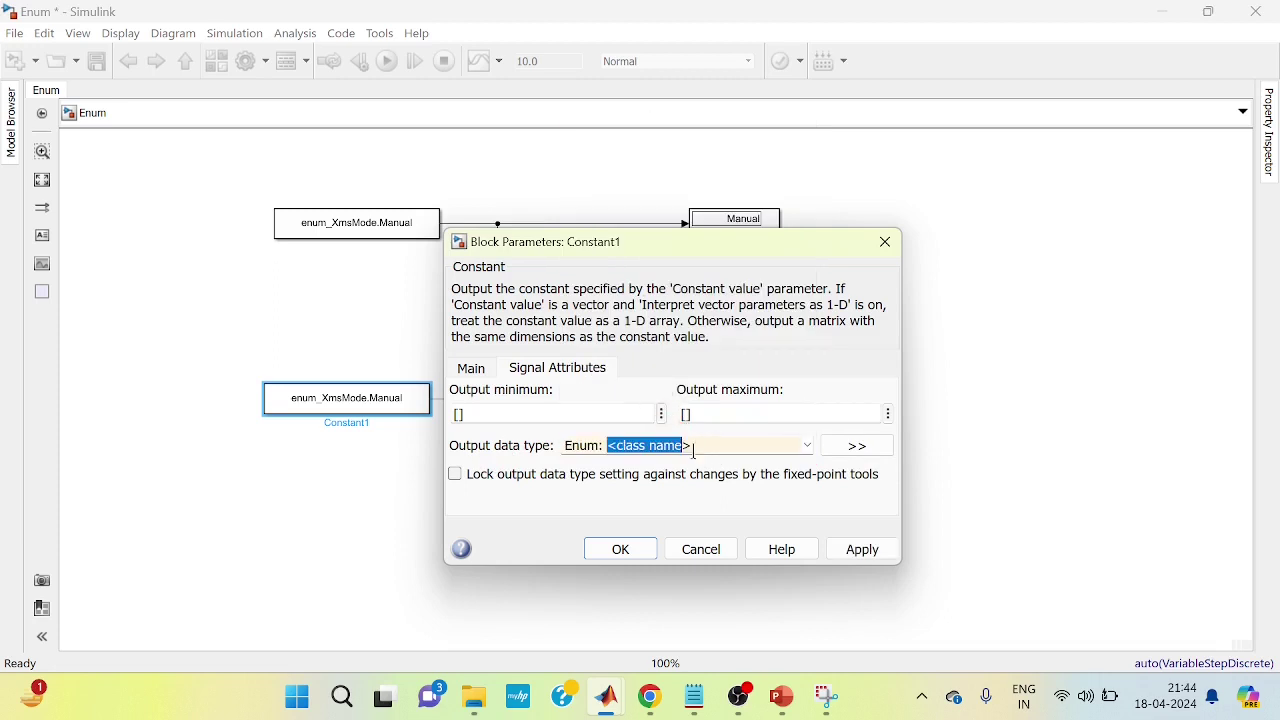
pyautogui.write('enum_Diag')
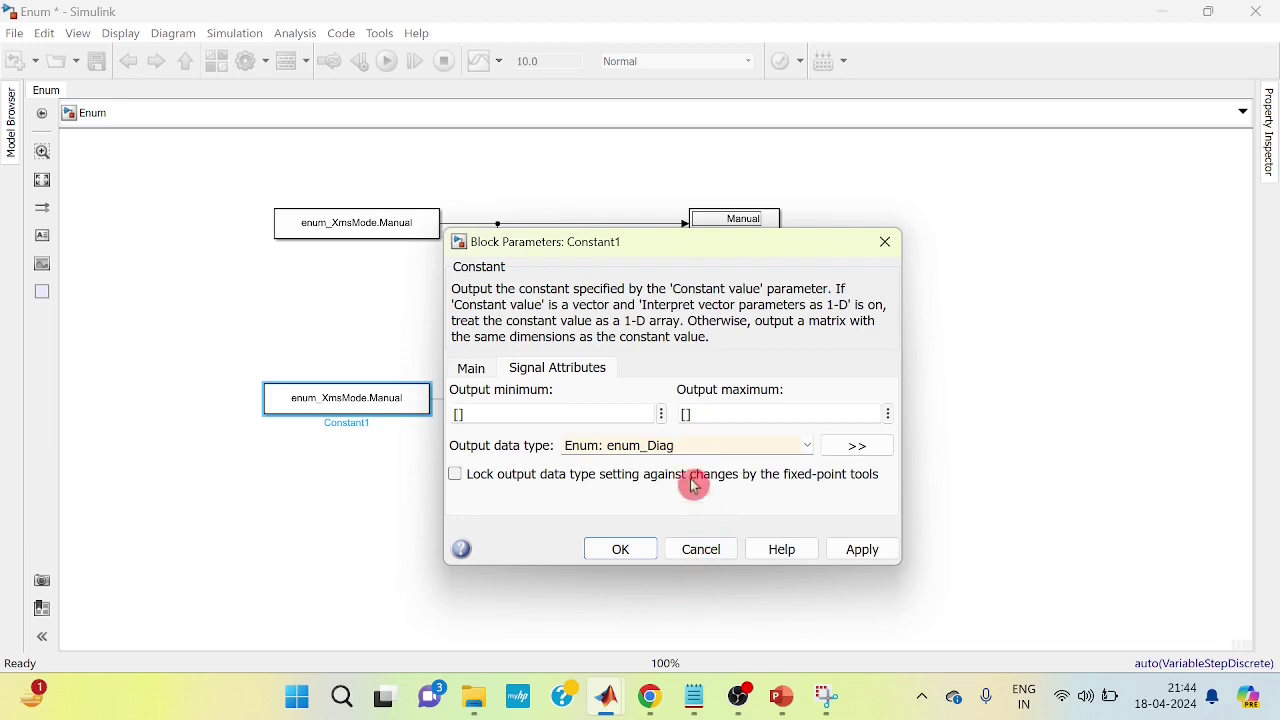
pyautogui.click(836, 561)
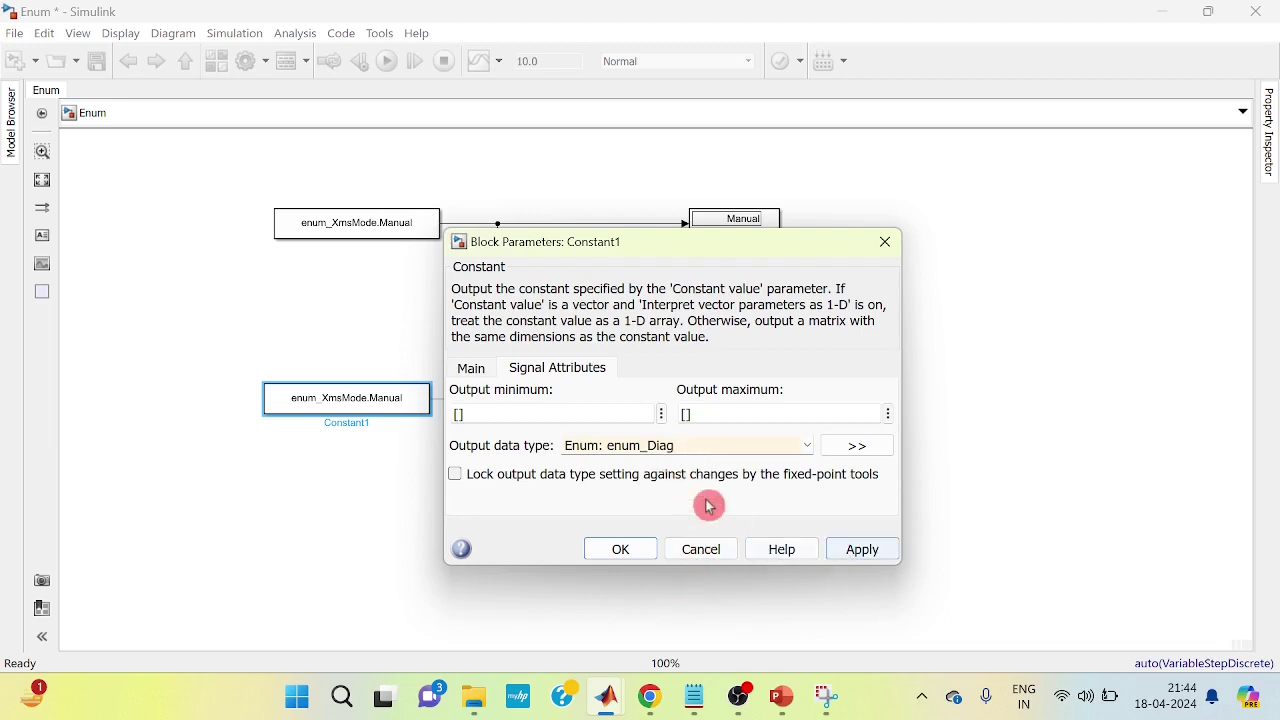
pyautogui.click(857, 551)
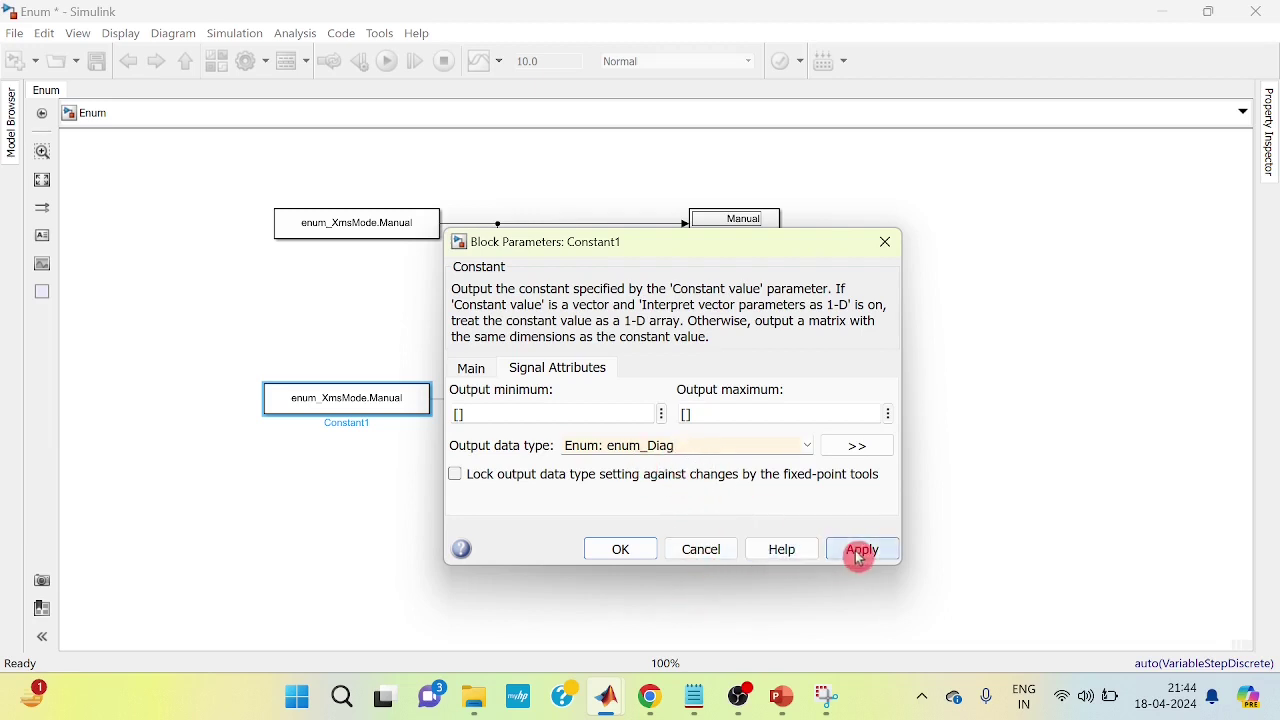
# - Set Constant1's value to enum_Diag.Ok
pyautogui.click(476, 380)
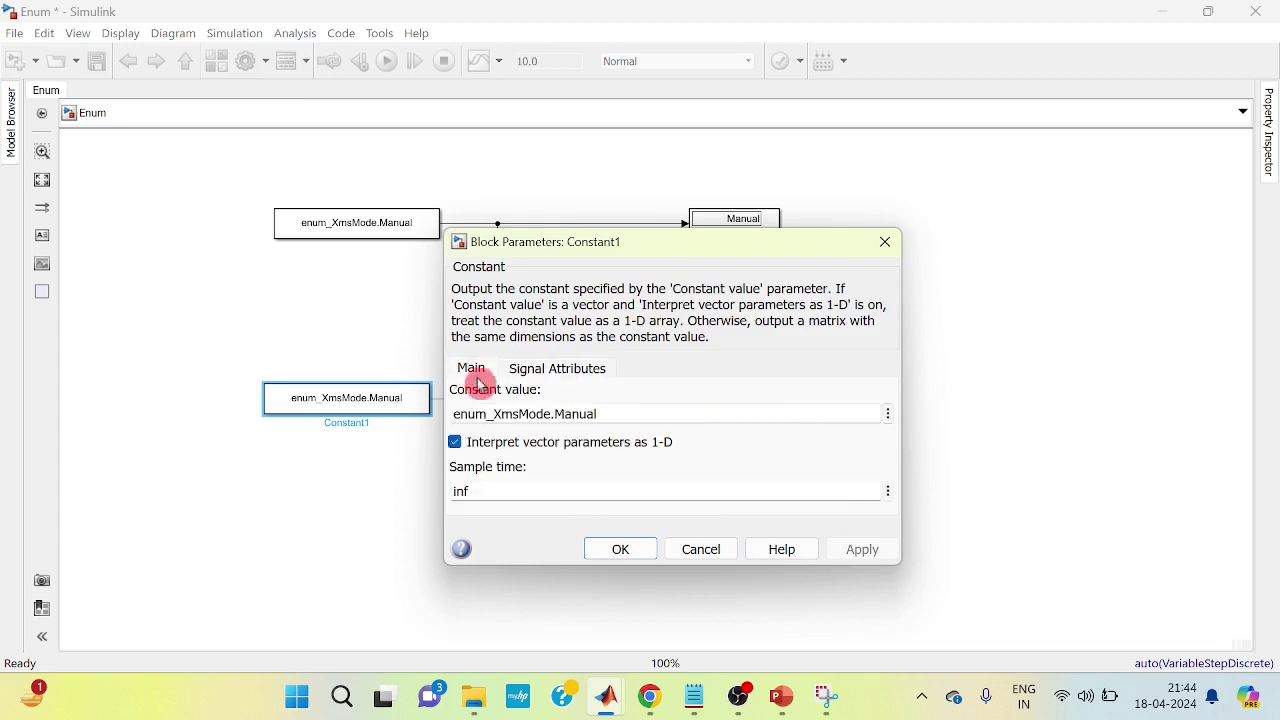
pyautogui.tripleClick(603, 416)
pyautogui.write('enum_Diag')
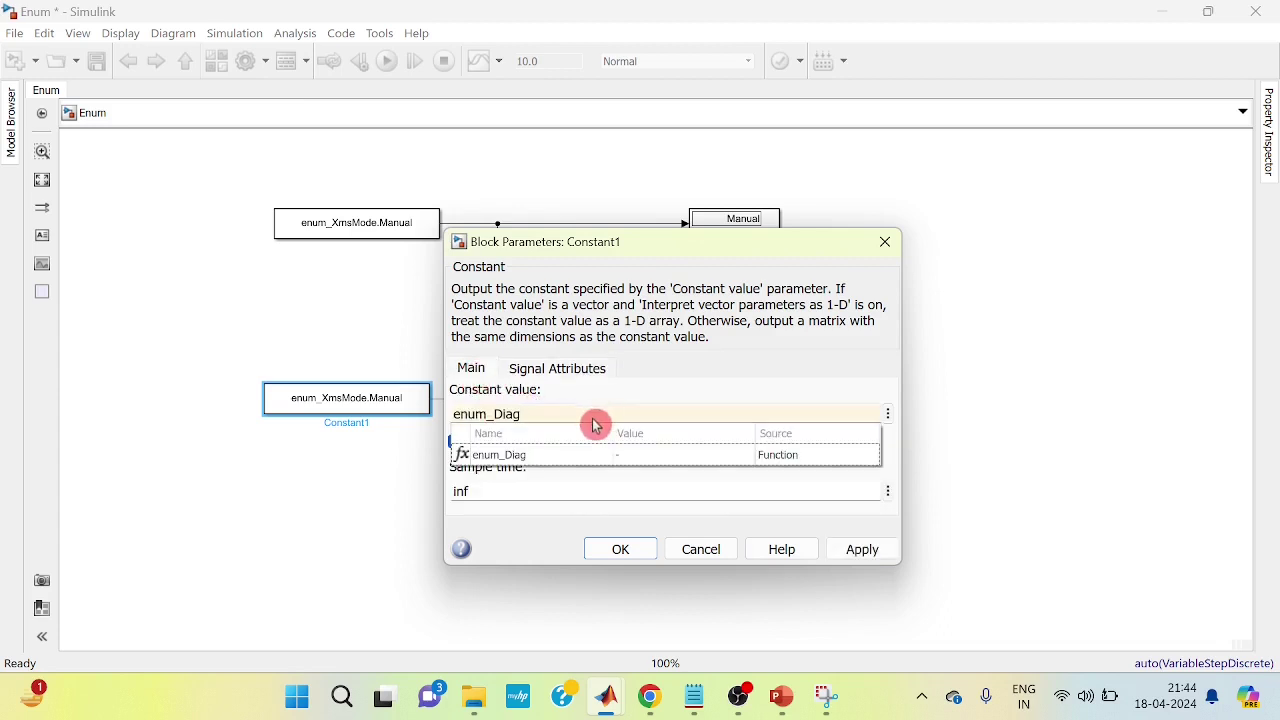
pyautogui.write('.Ok')
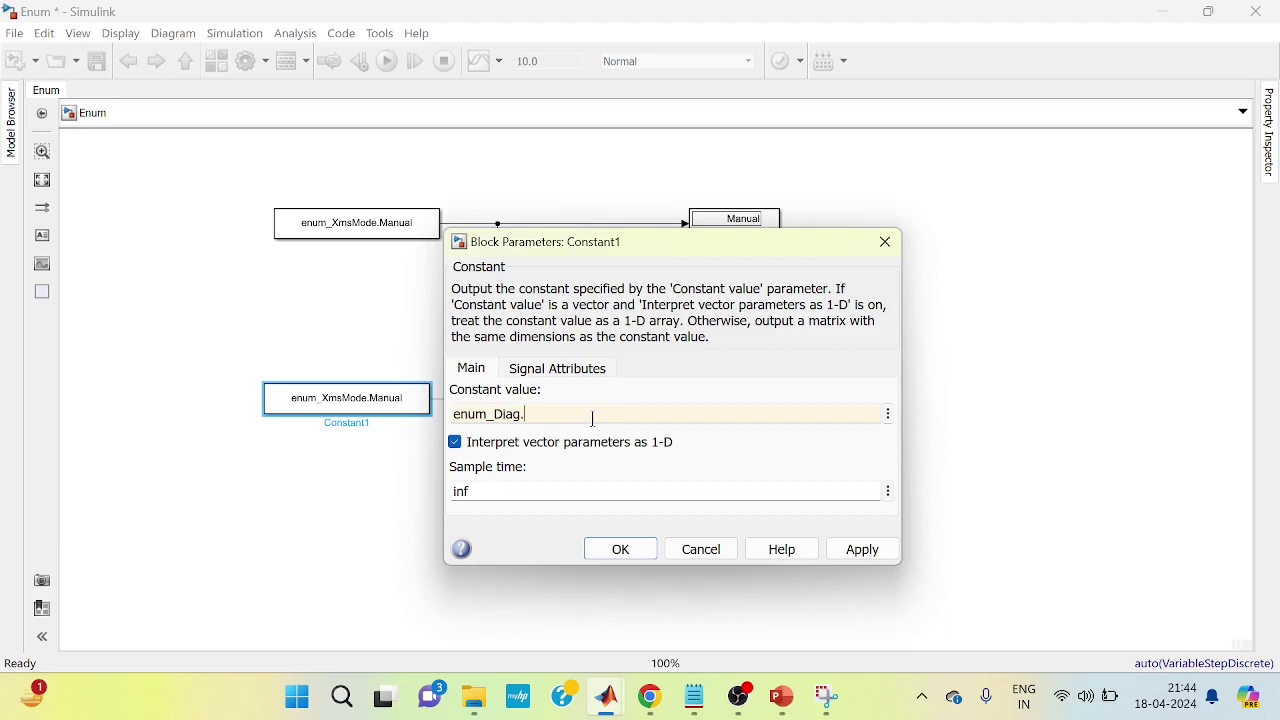
pyautogui.click(868, 549)
pyautogui.click(641, 551)
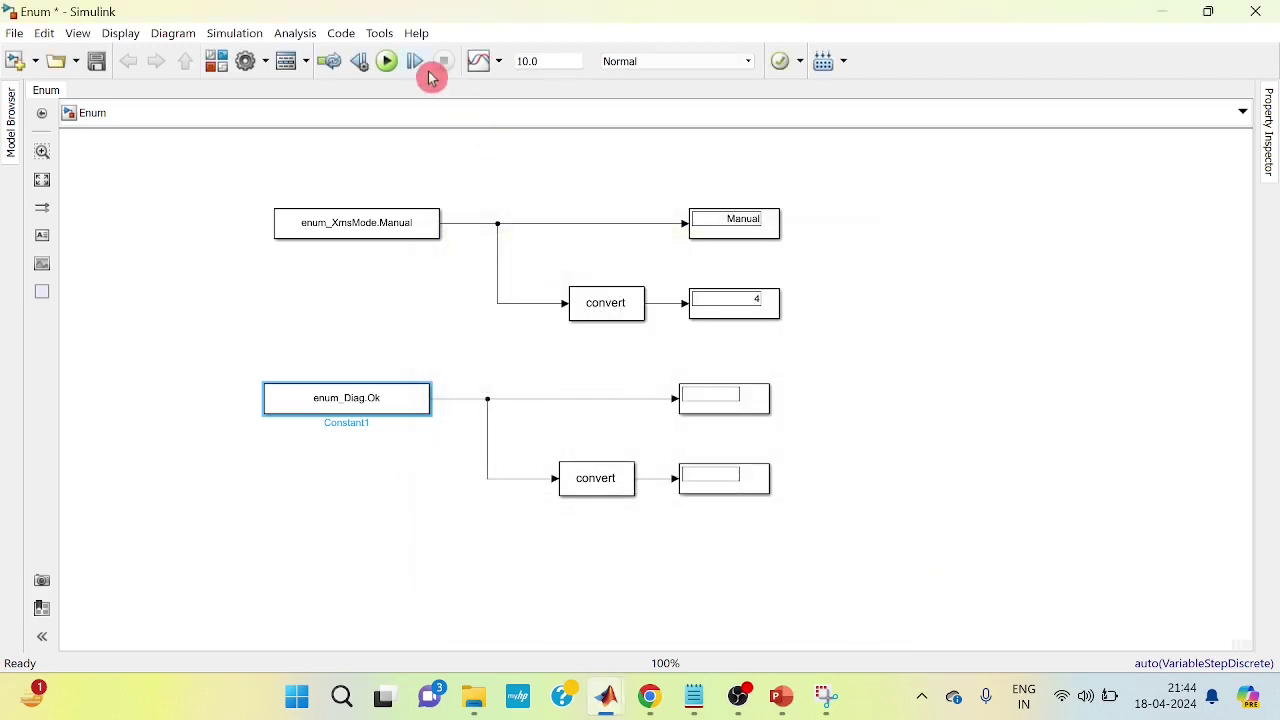
# - Run the model, dismiss the error that enum_Diag has no member Ok, and return to MATLAB
pyautogui.click(419, 66)
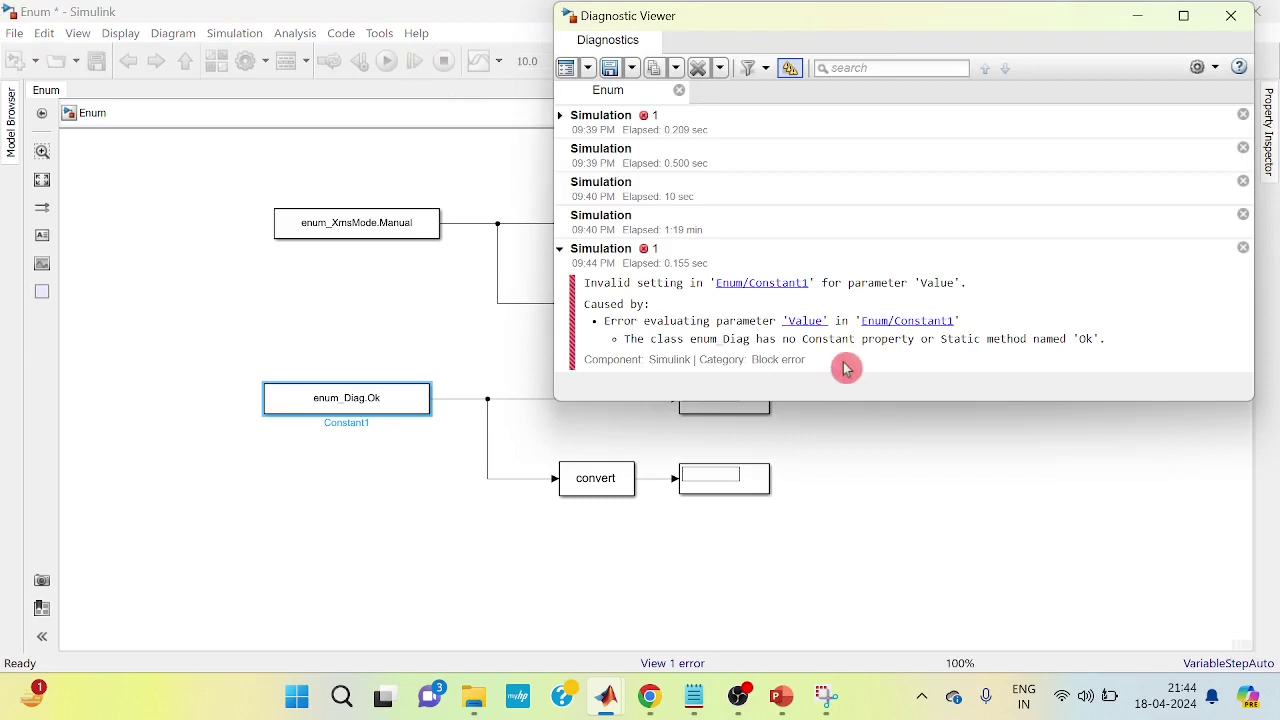
pyautogui.click(900, 328)
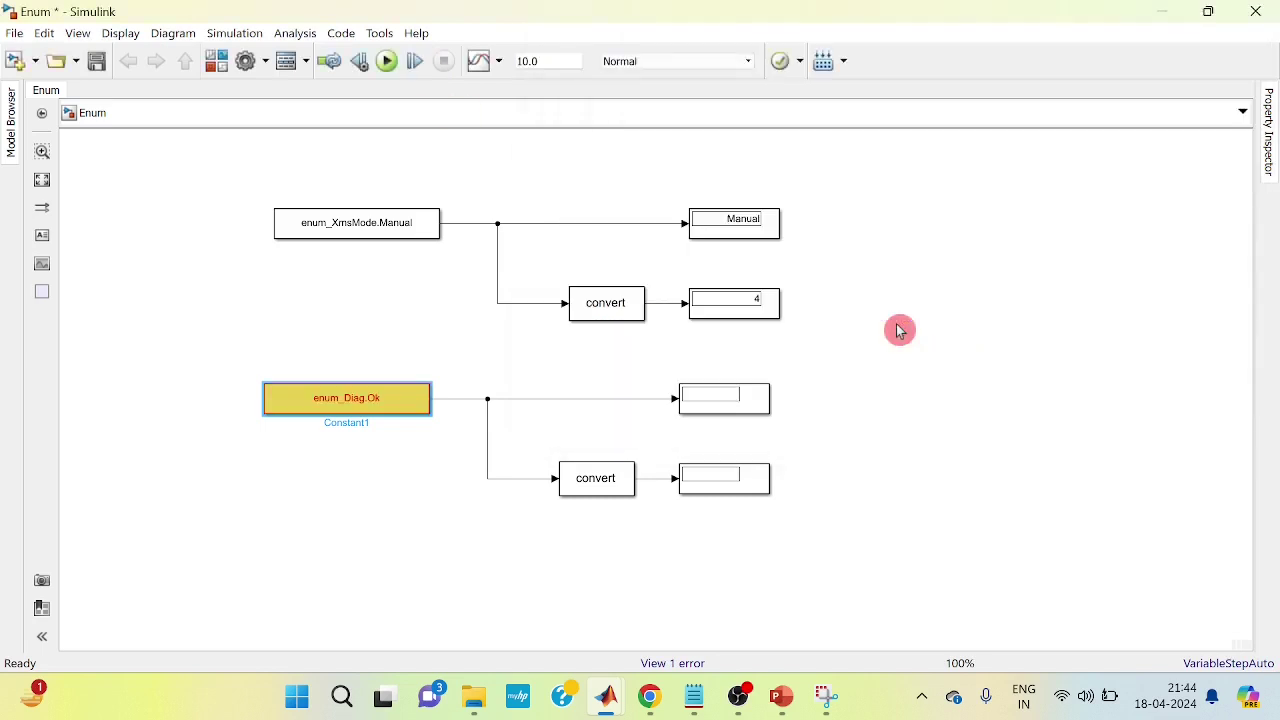
pyautogui.click(398, 423)
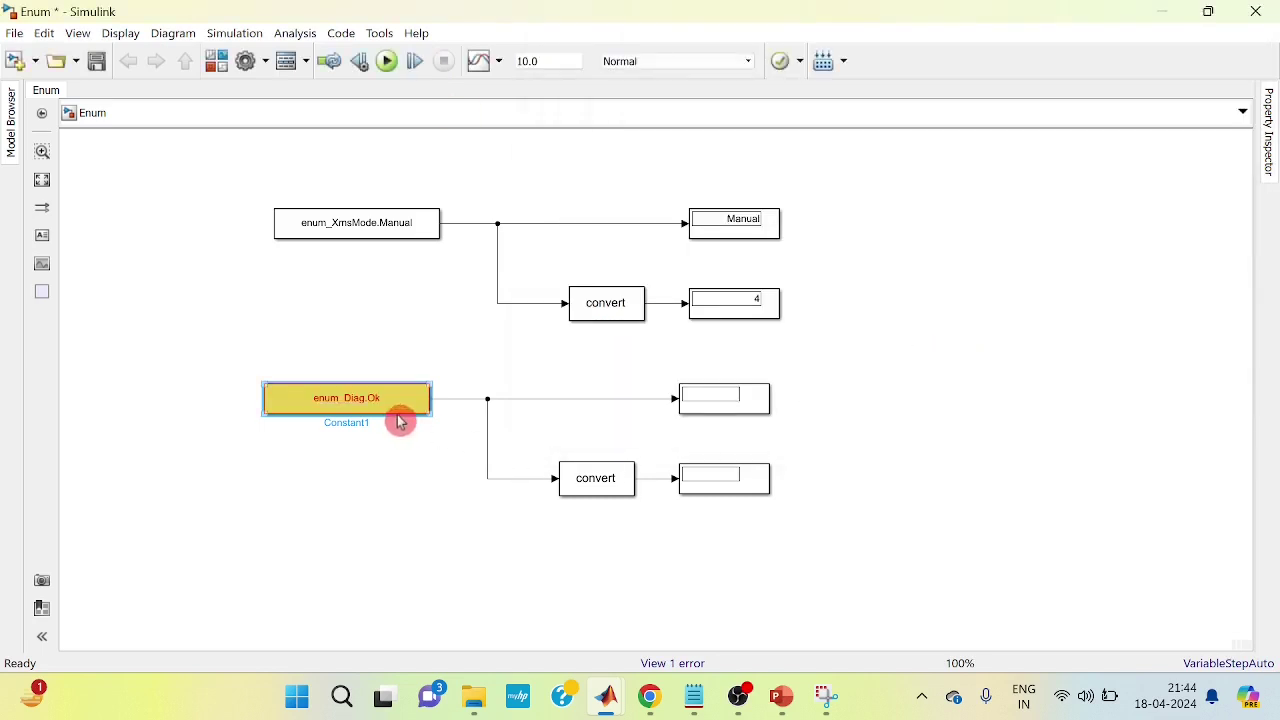
pyautogui.click(577, 597)
pyautogui.moveTo(606, 697)
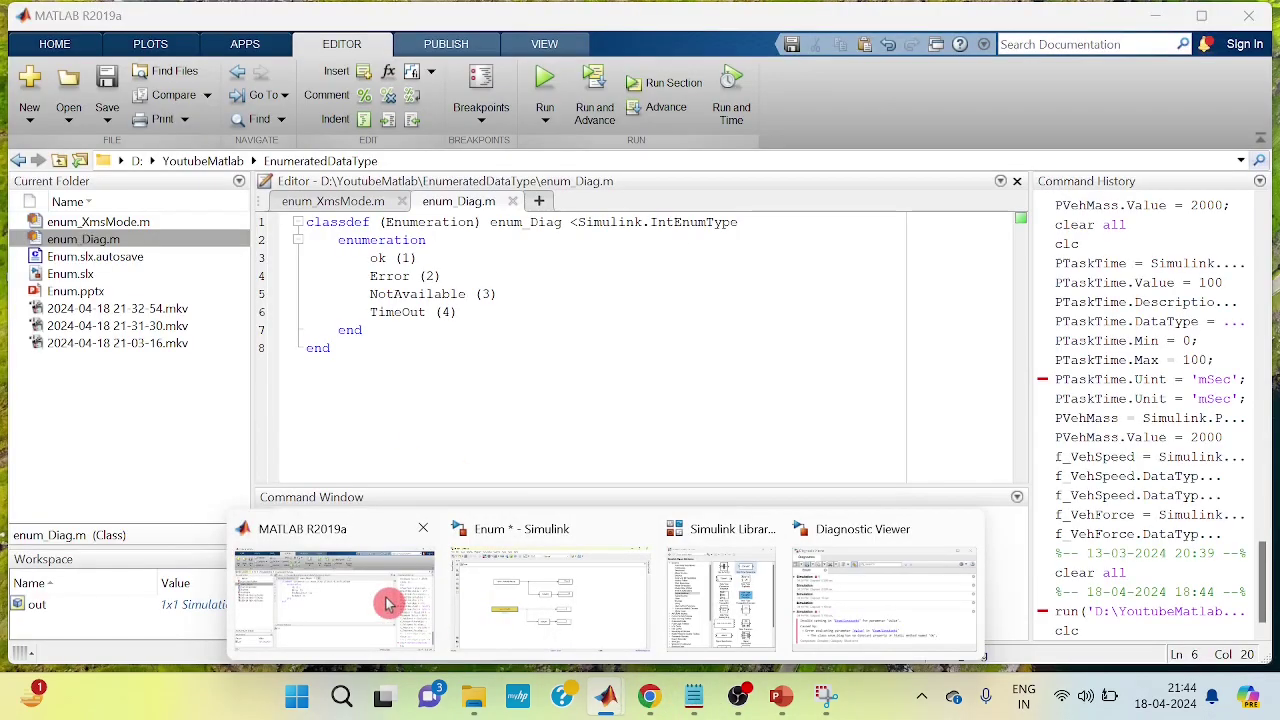
# - Capitalise the first enum_Diag member from ok to Ok (1) and save the class file
pyautogui.click(388, 603)
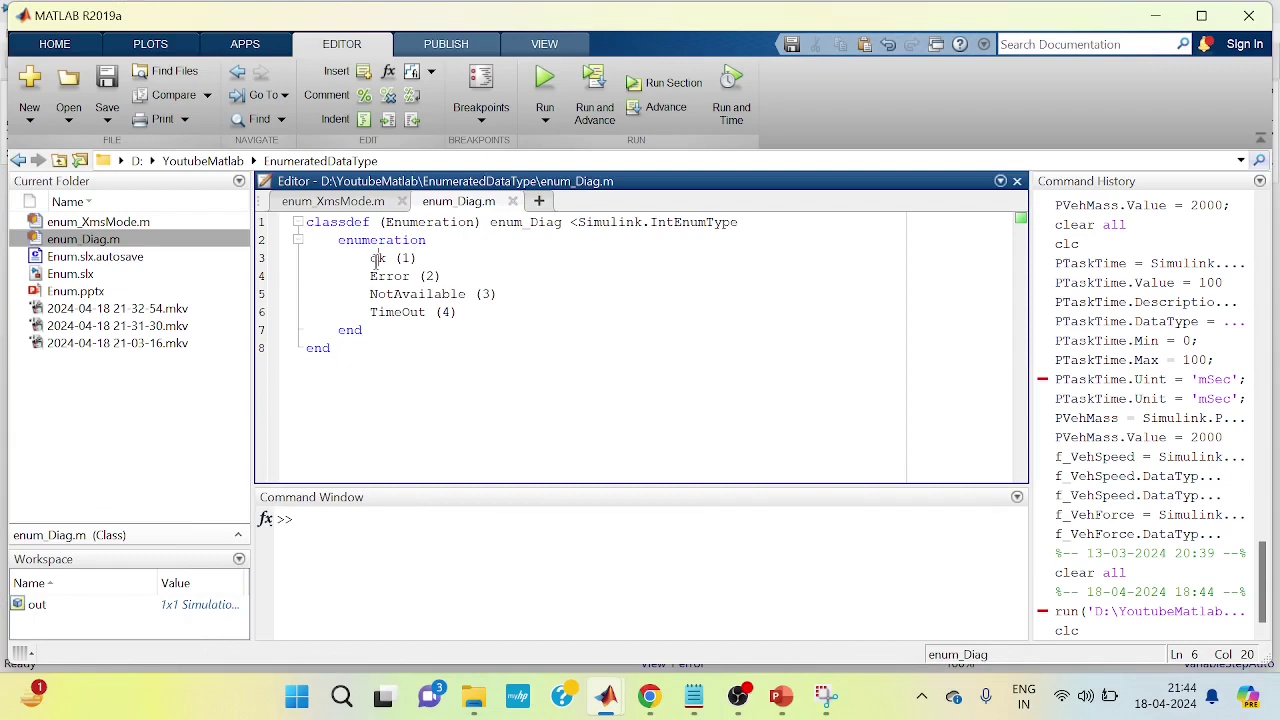
pyautogui.moveTo(378, 259); pyautogui.dragTo(378, 277)
pyautogui.press('Left')
pyautogui.press('BackSpace')
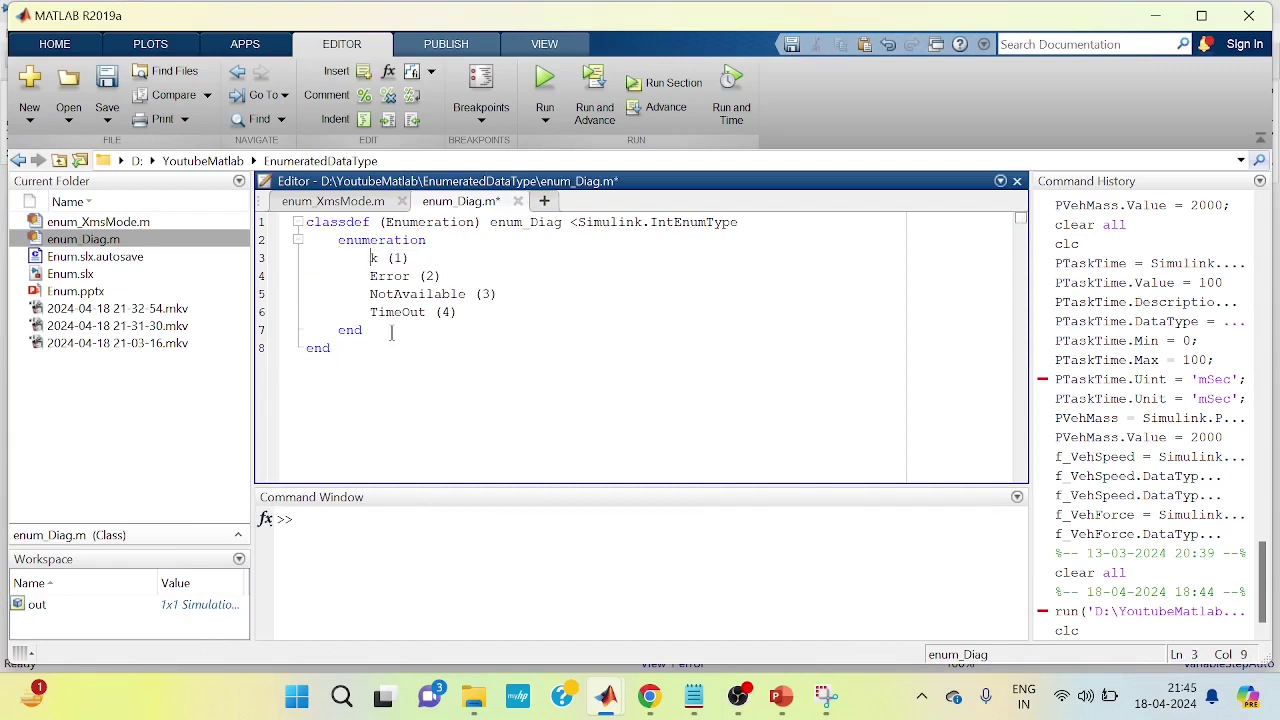
pyautogui.write('O')
pyautogui.hotkey('ctrl', 's')
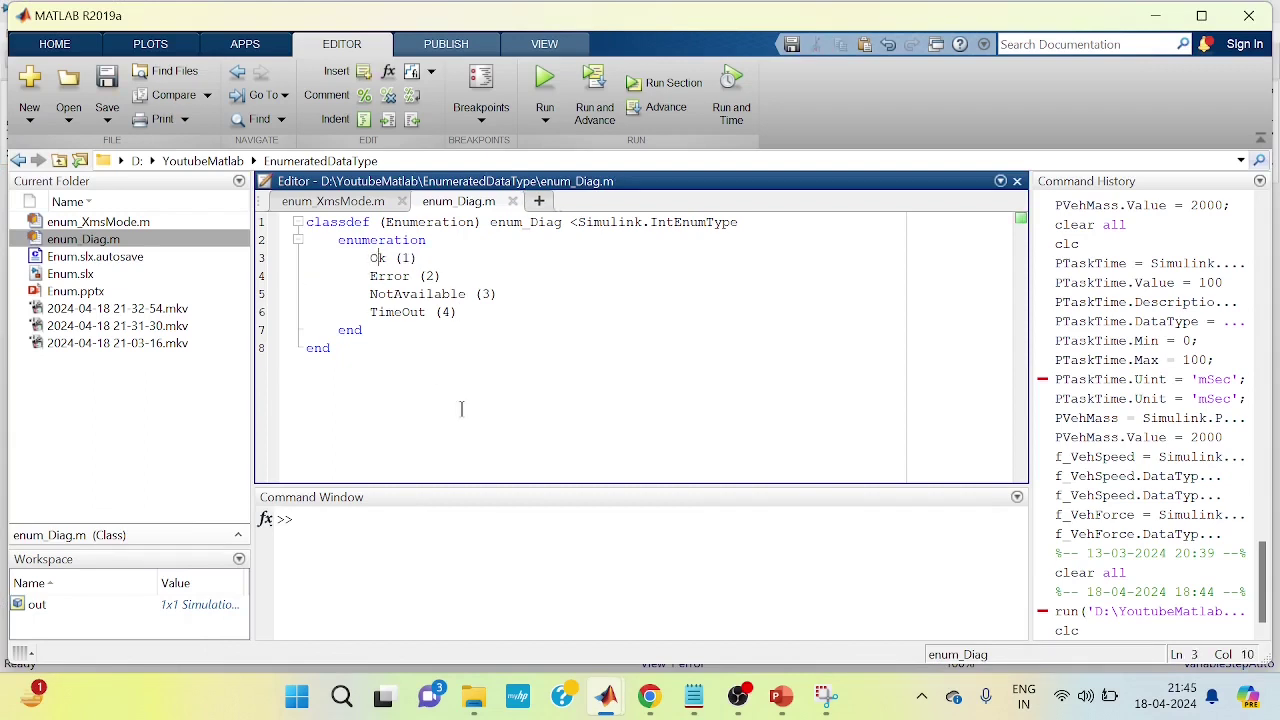
# - Step the Enum model to show Ok, then set Constant1 to enum_Diag.Error and step to show Error and 2
pyautogui.click(555, 597)
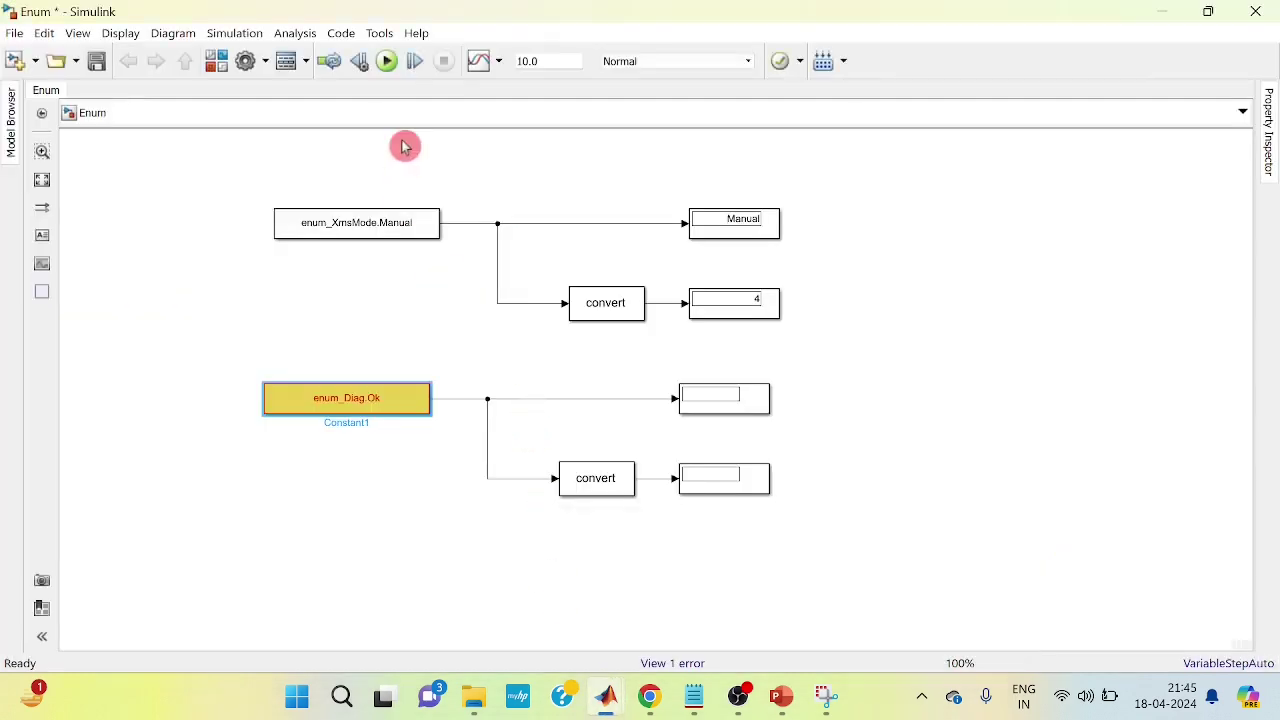
pyautogui.click(412, 60)
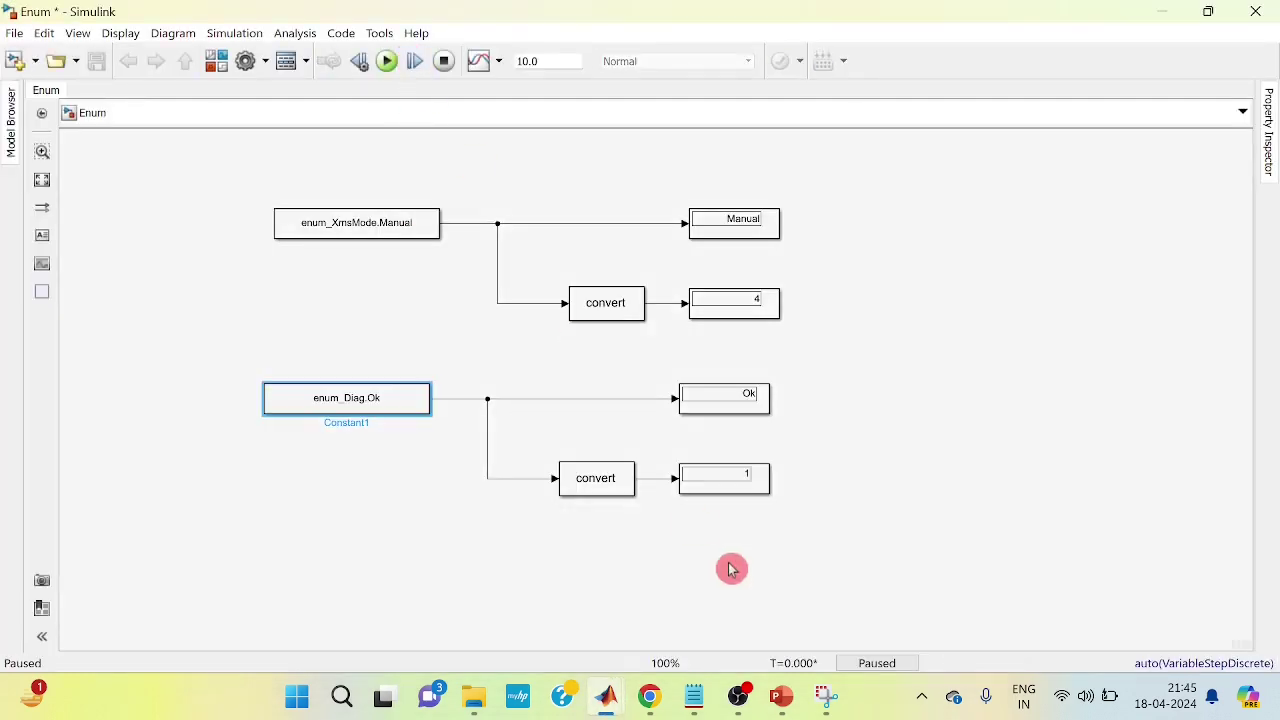
pyautogui.doubleClick(401, 407)
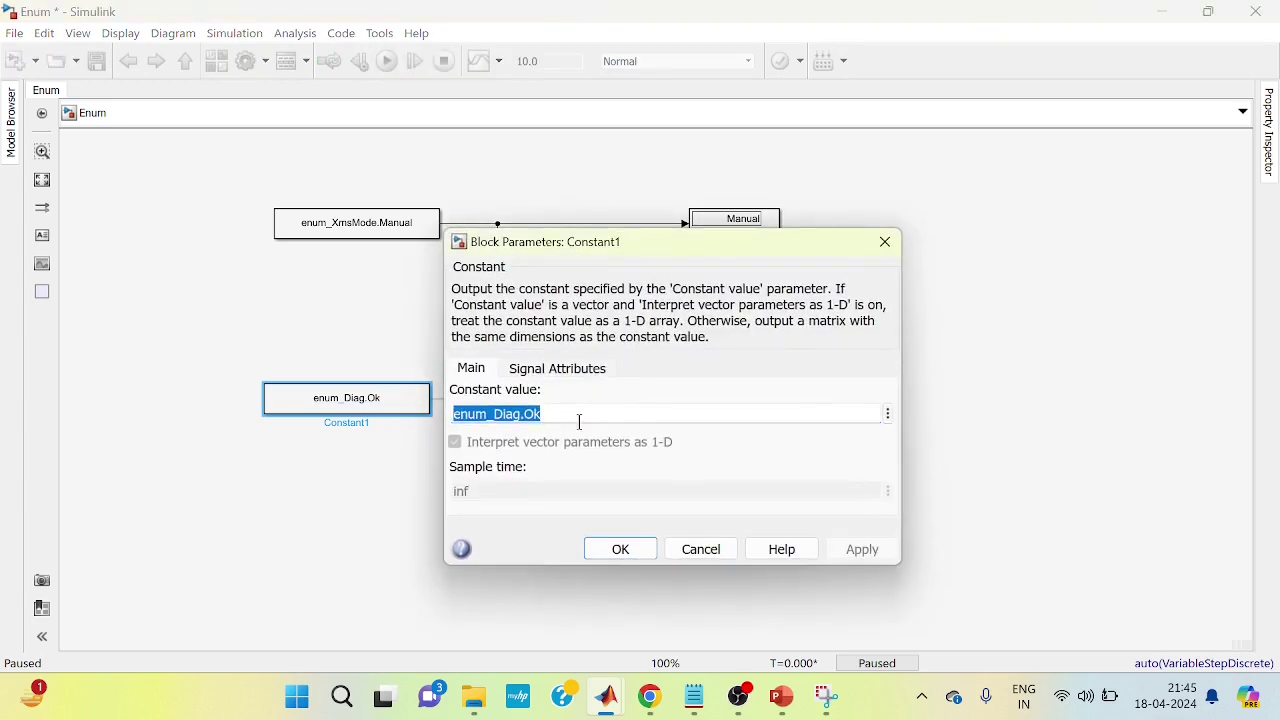
pyautogui.click(582, 418)
pyautogui.press('BackSpace')
pyautogui.write('Error')
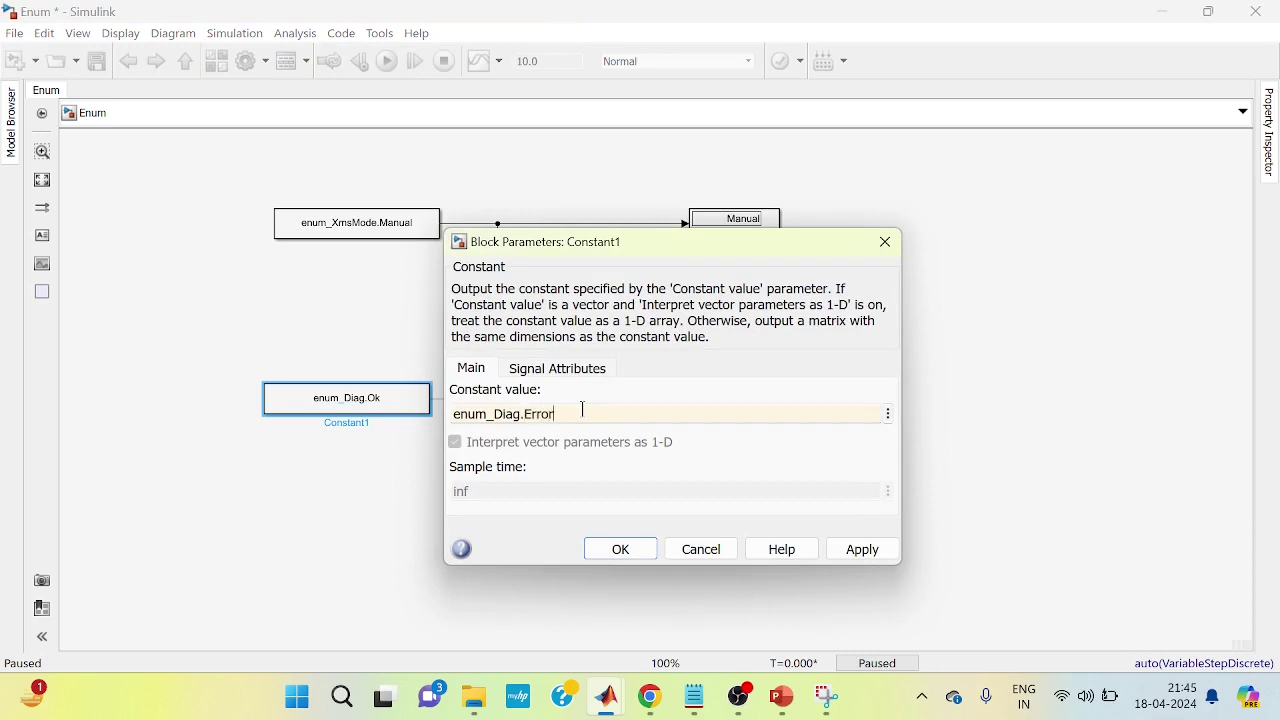
pyautogui.click(858, 552)
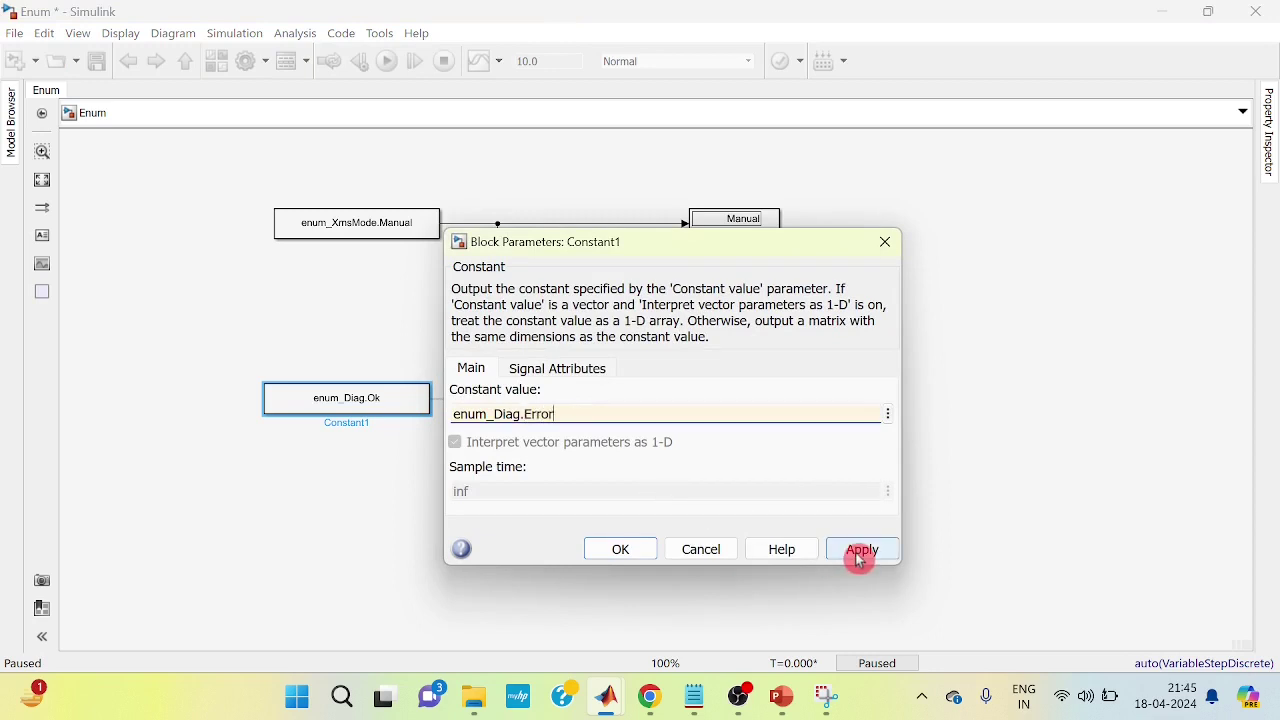
pyautogui.click(640, 558)
pyautogui.click(416, 62)
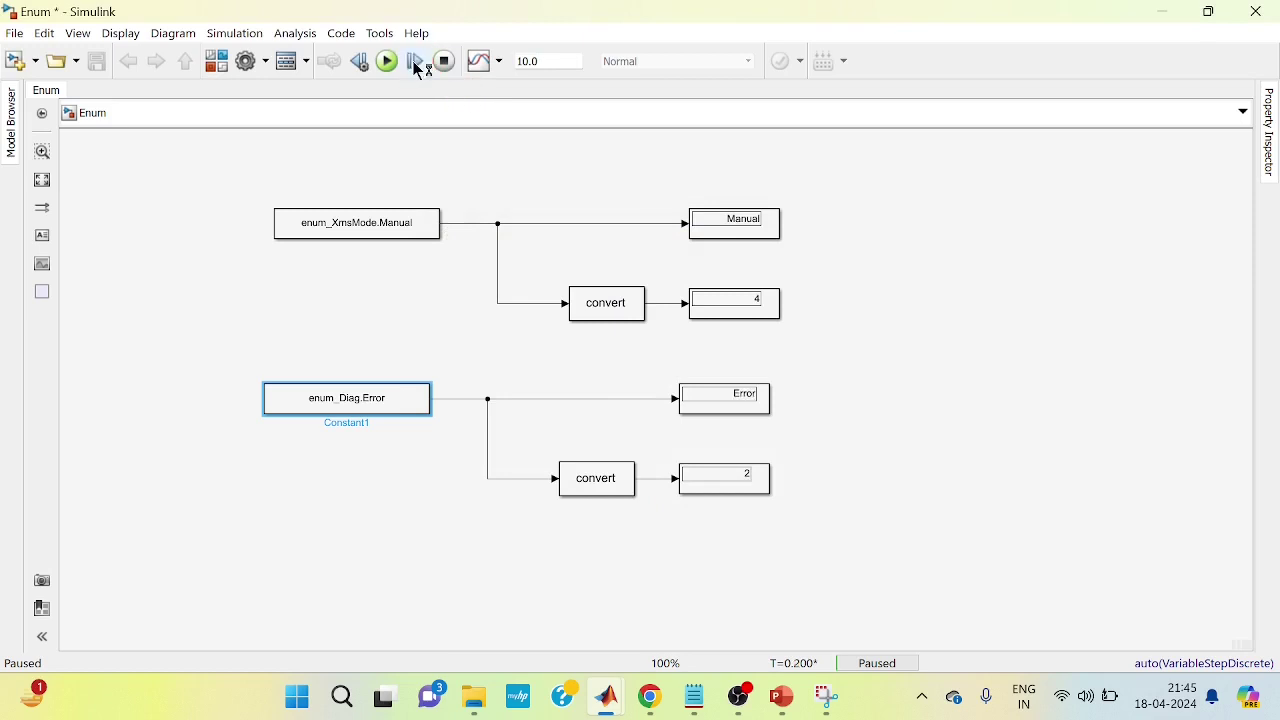
# - Change Constant1 to enum_Diag.NotAvailable, step until the displays read NotAvailable and 3, then stop
pyautogui.doubleClick(406, 398)
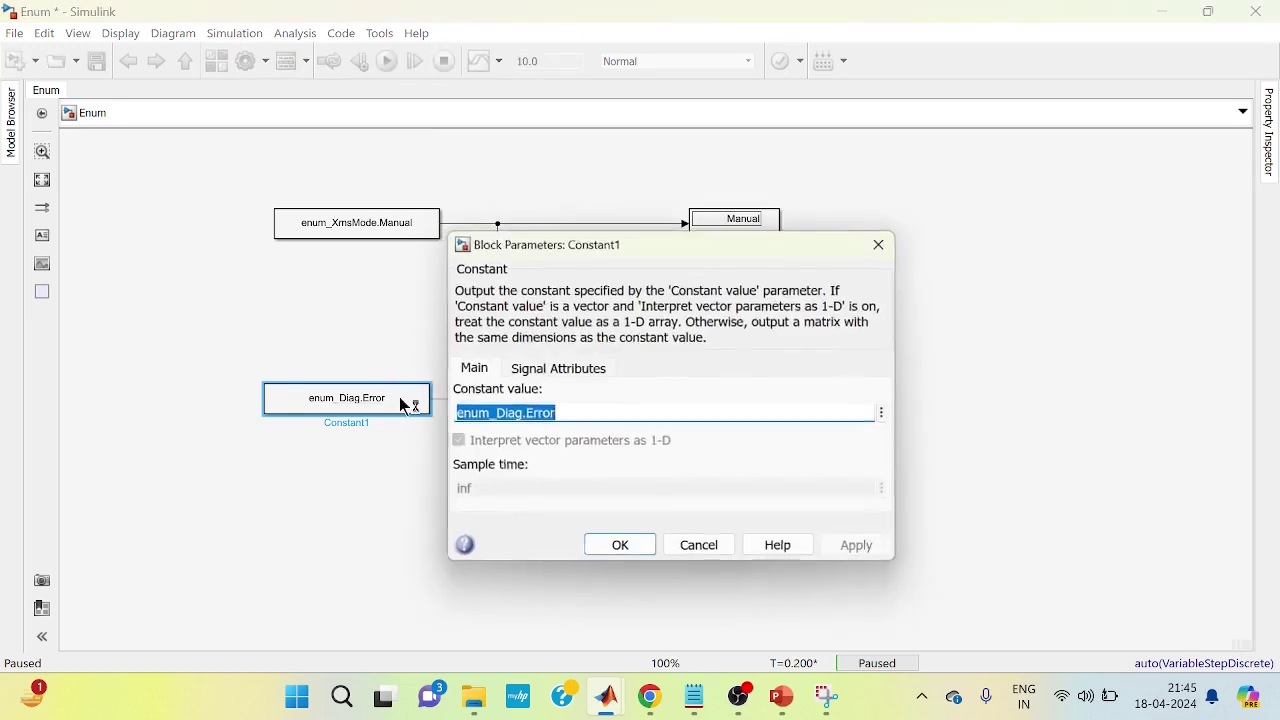
pyautogui.doubleClick(570, 414)
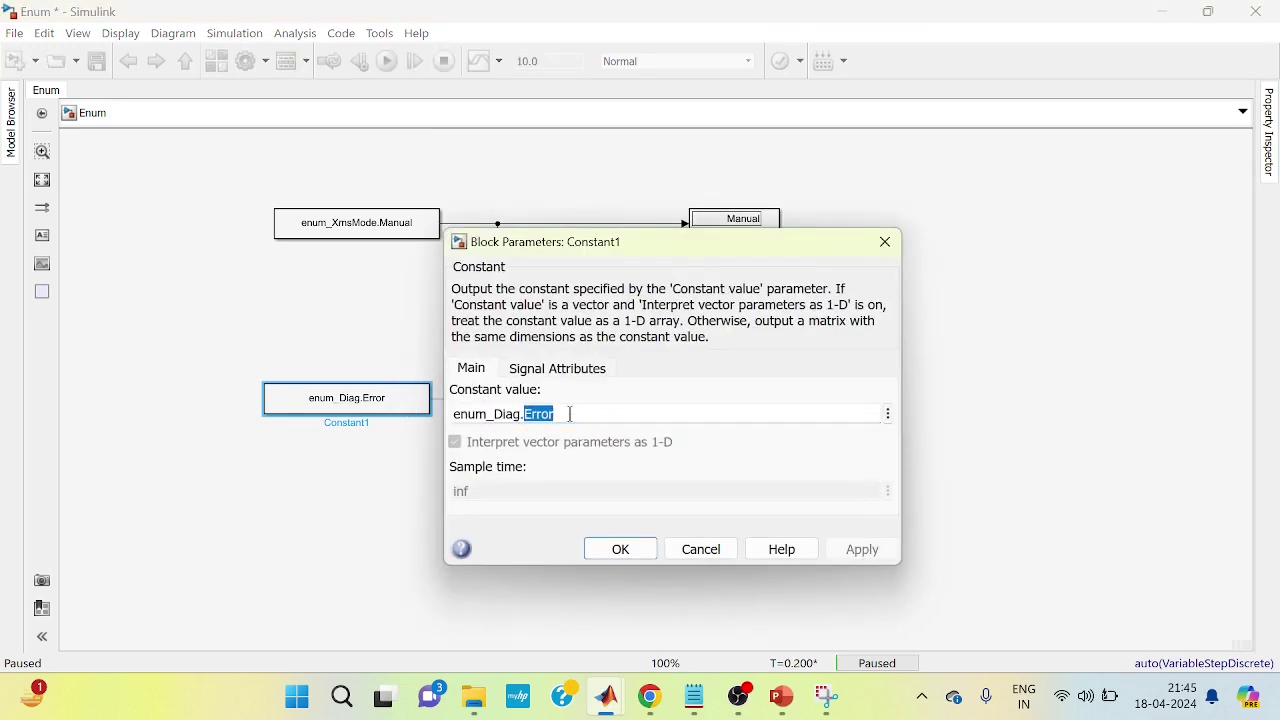
pyautogui.press('BackSpace')
pyautogui.write('NotAvailable')
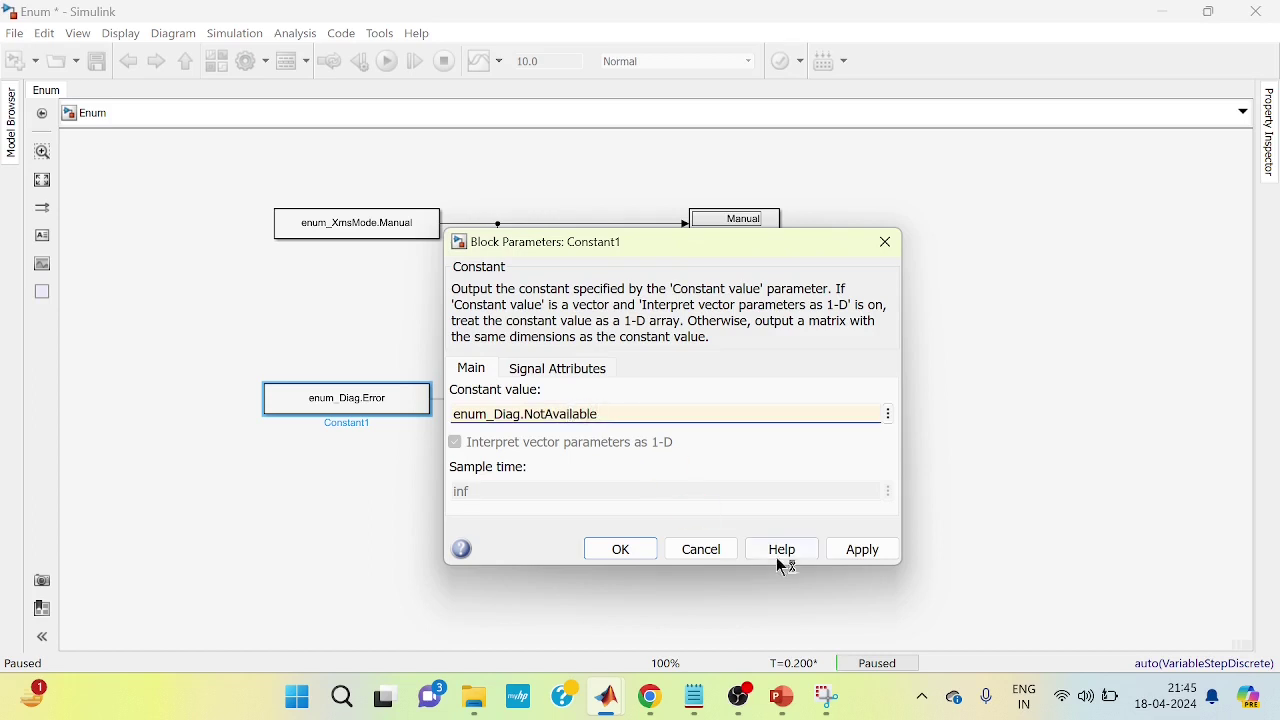
pyautogui.click(862, 550)
pyautogui.click(641, 549)
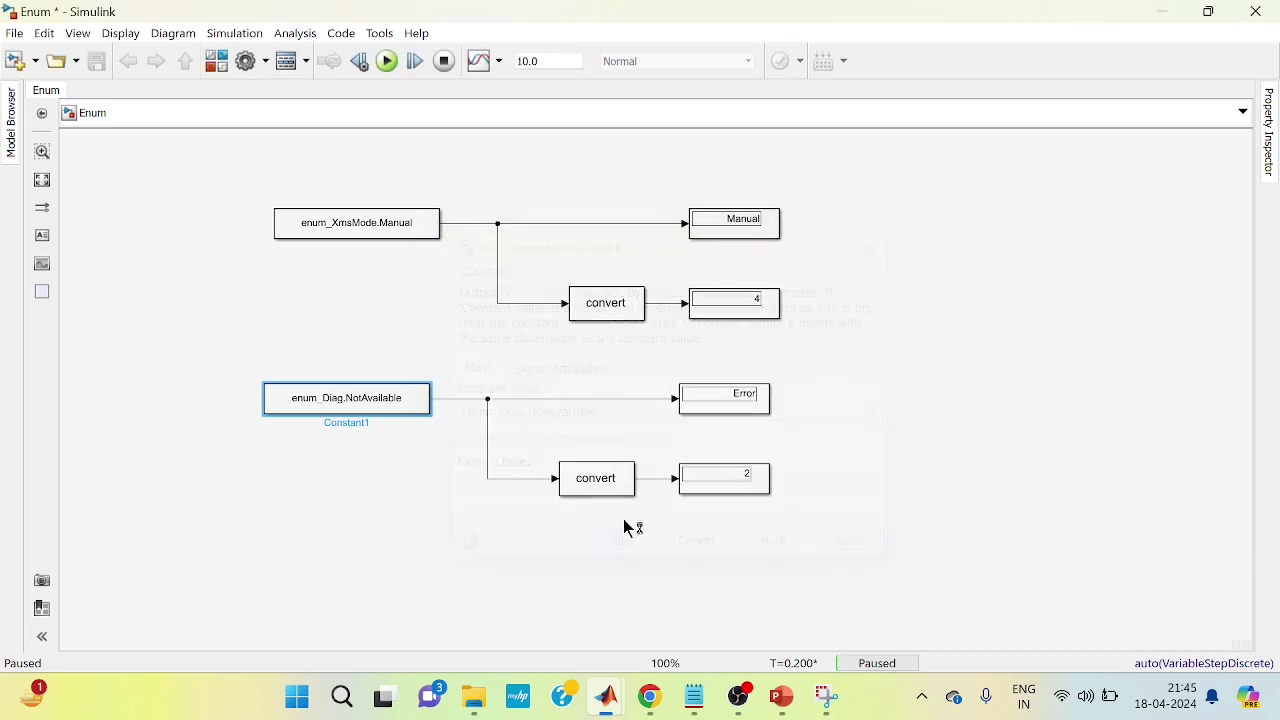
pyautogui.click(418, 64)
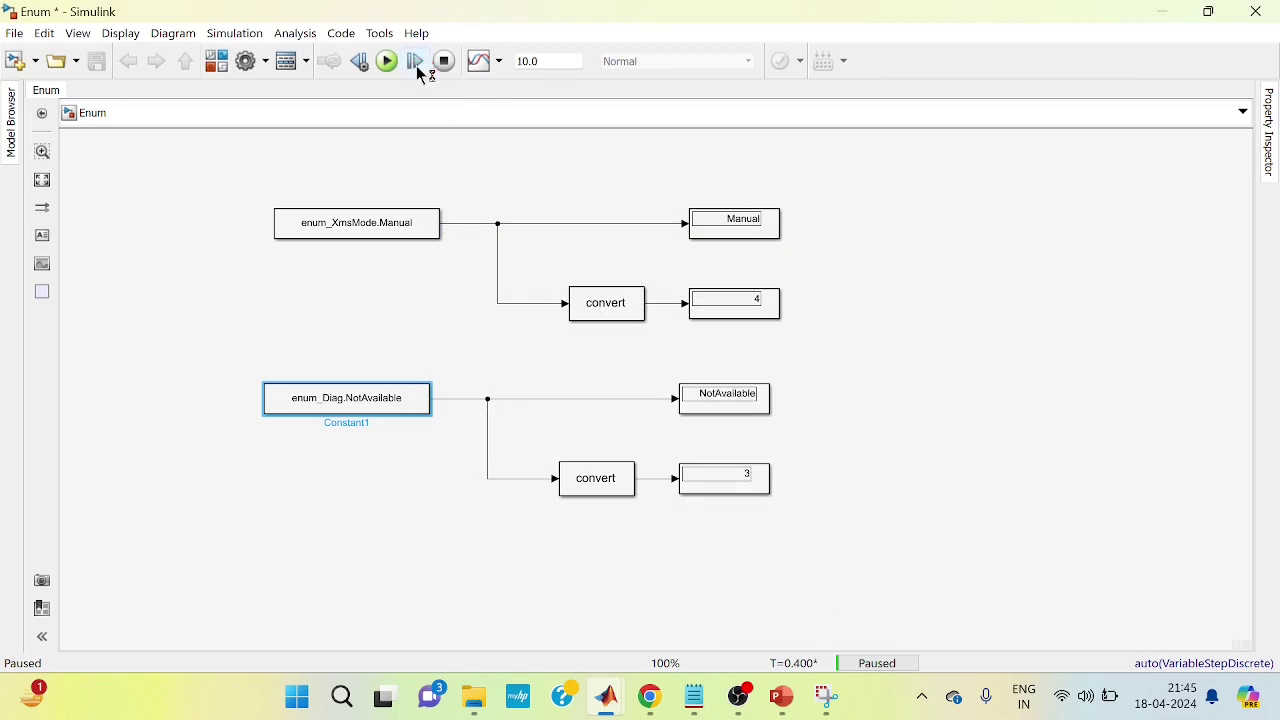
pyautogui.click(419, 68)
pyautogui.click(419, 70)
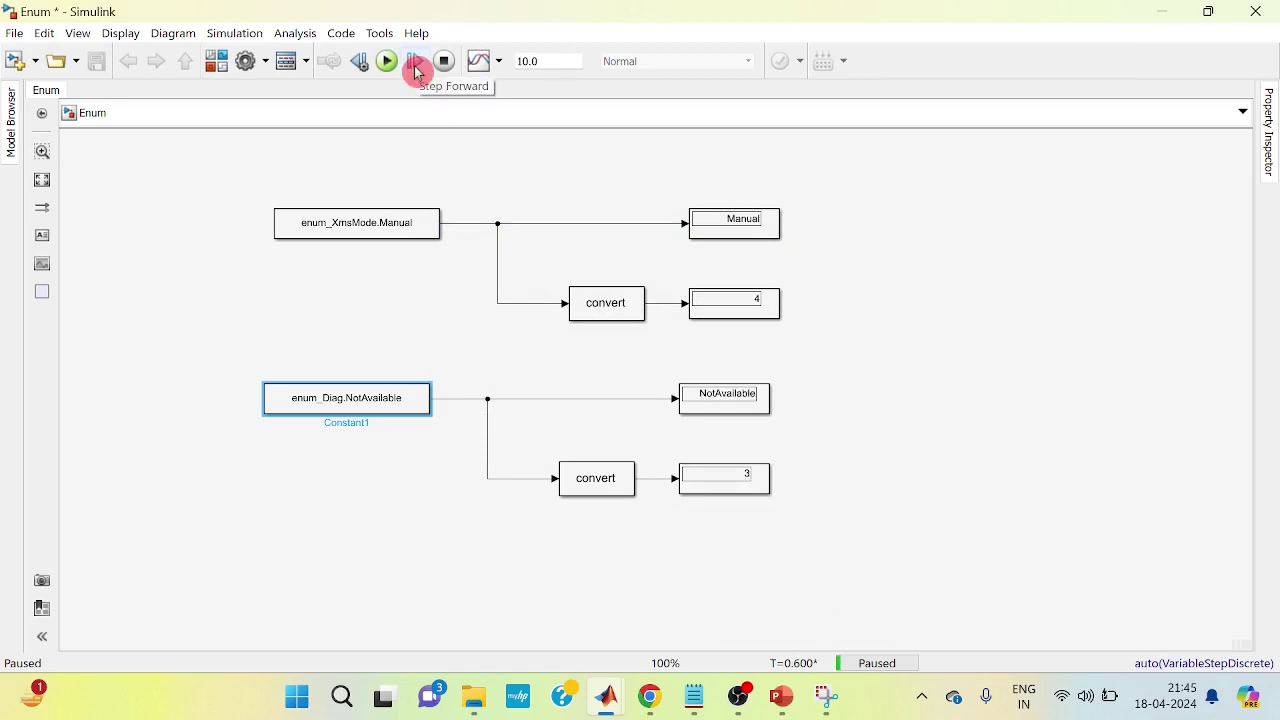
pyautogui.click(186, 160)
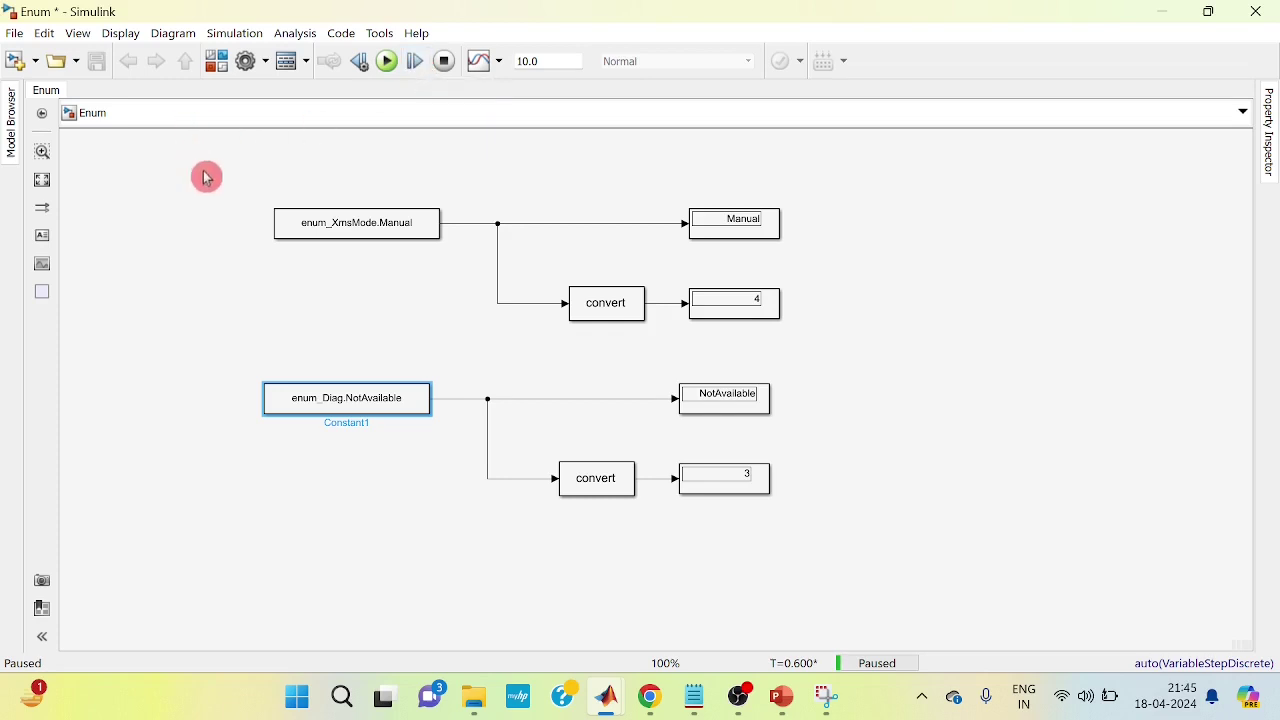
pyautogui.click(444, 62)
# - Deselect the Constant1 block on the empty canvas and save the Enum model
pyautogui.click(325, 160)
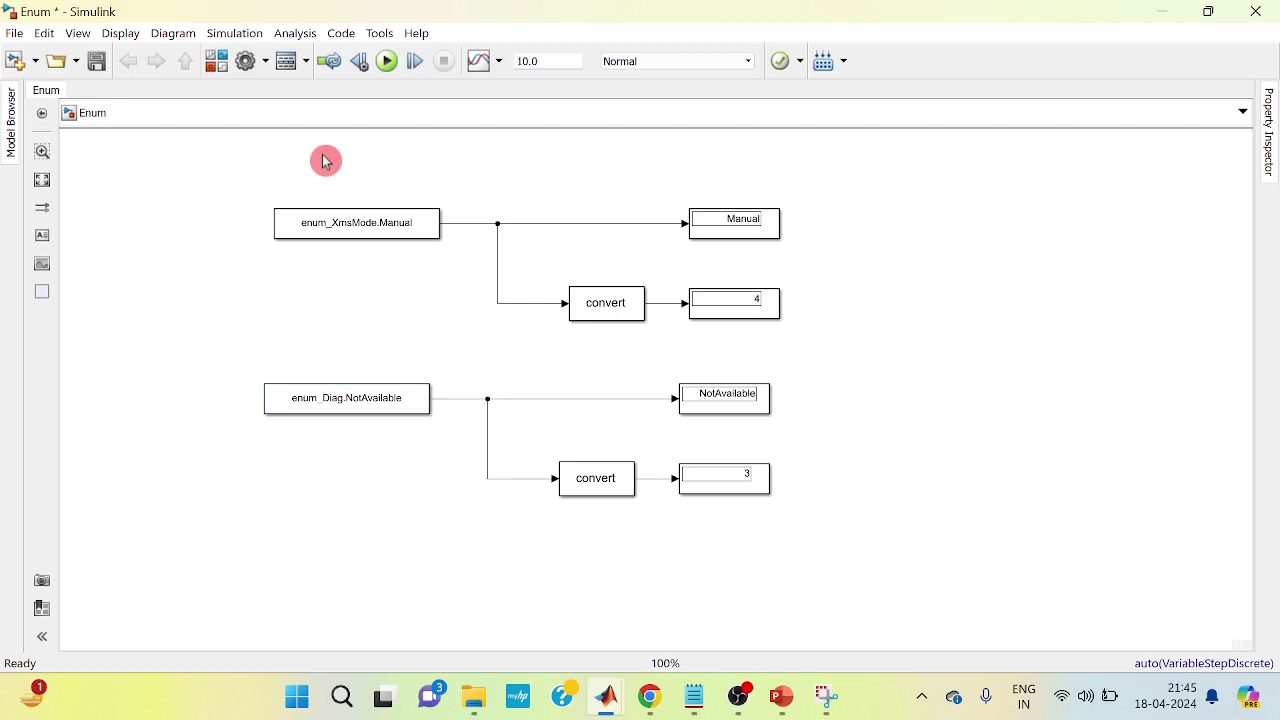
pyautogui.click(325, 160)
pyautogui.click(325, 161)
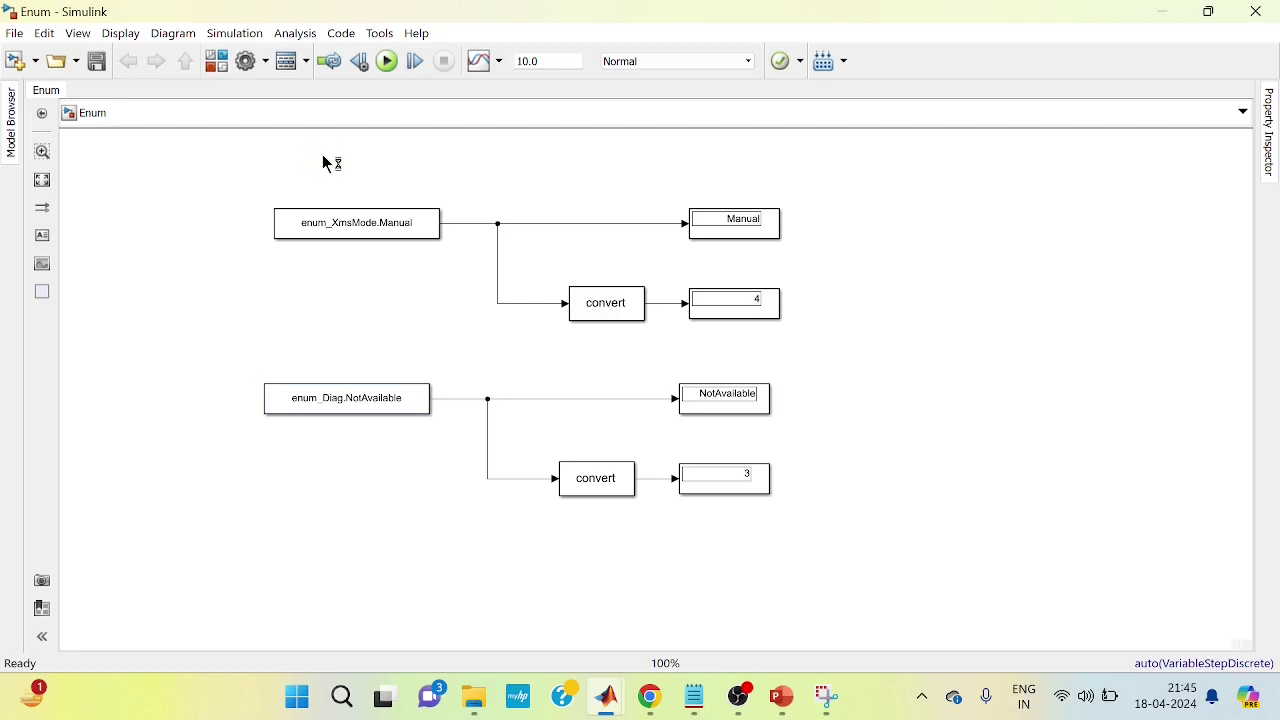
pyautogui.click(325, 161)
pyautogui.click(325, 161)
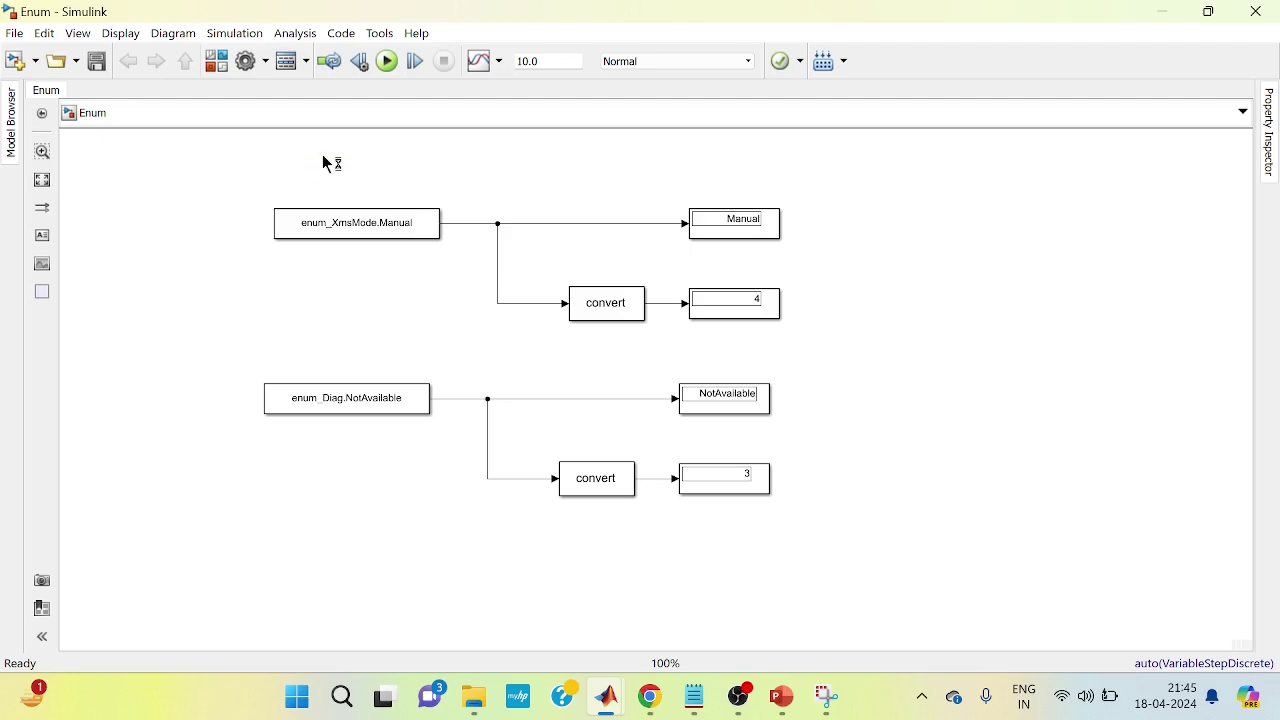